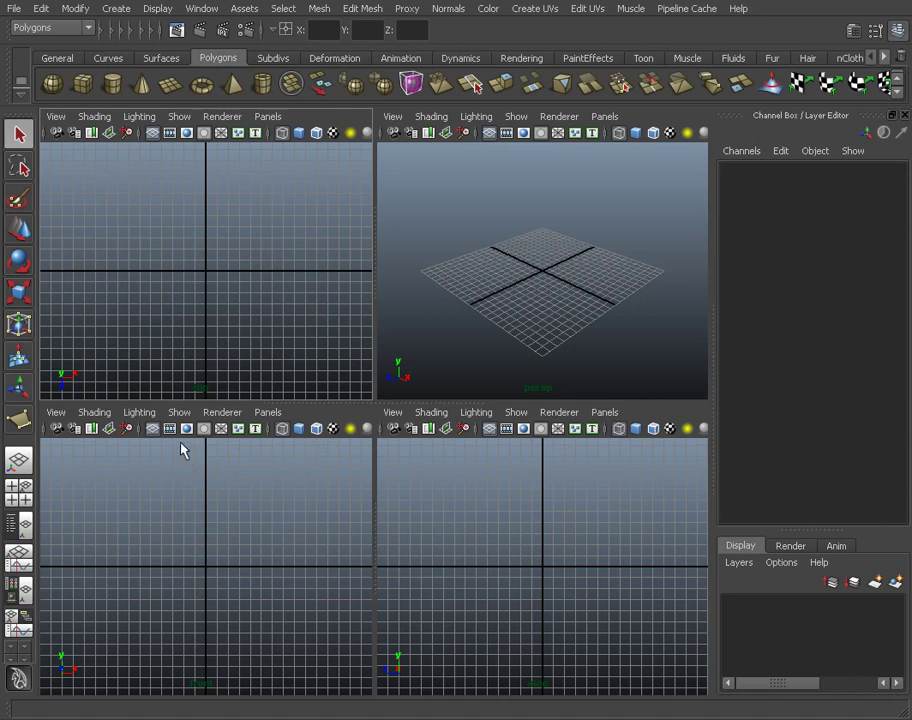
- Turn off the grid in the front, side and top views
click(153, 430)
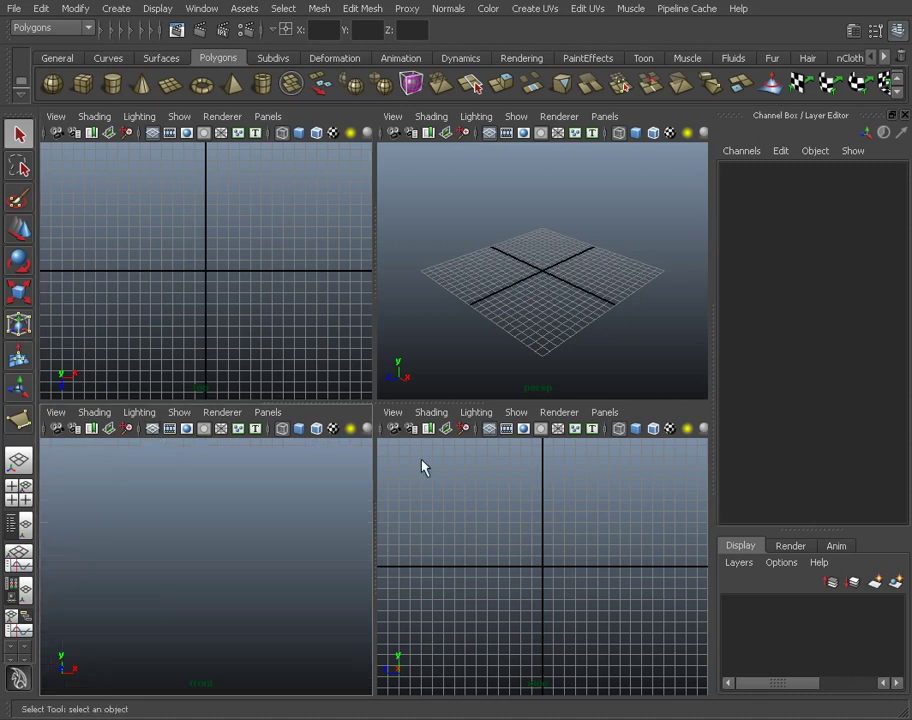
click(491, 430)
click(153, 132)
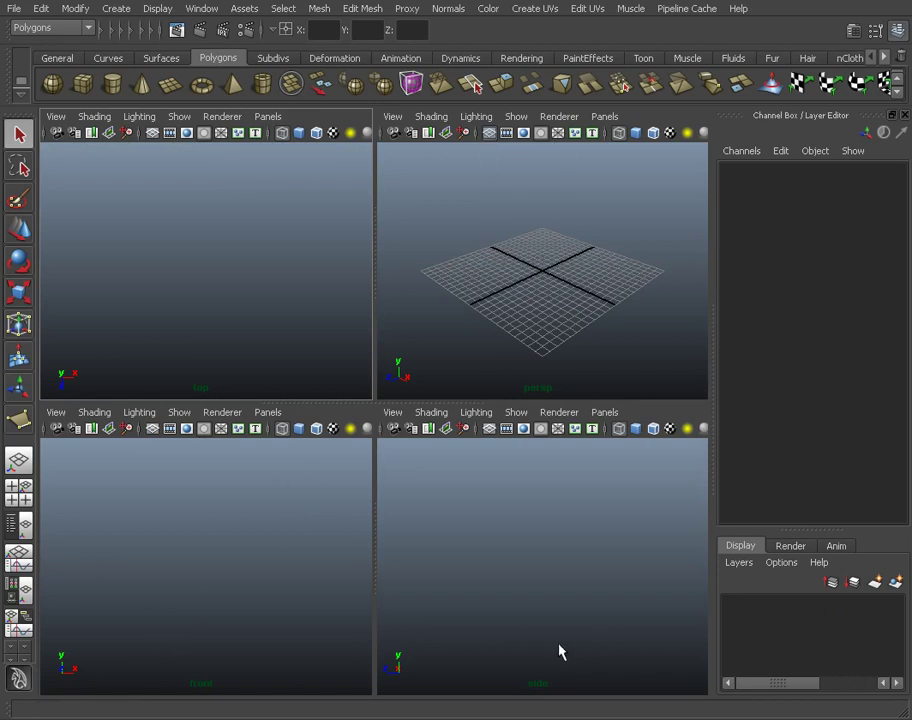
- Import donkeykong-front.png as an image plane in the front view
click(55, 414)
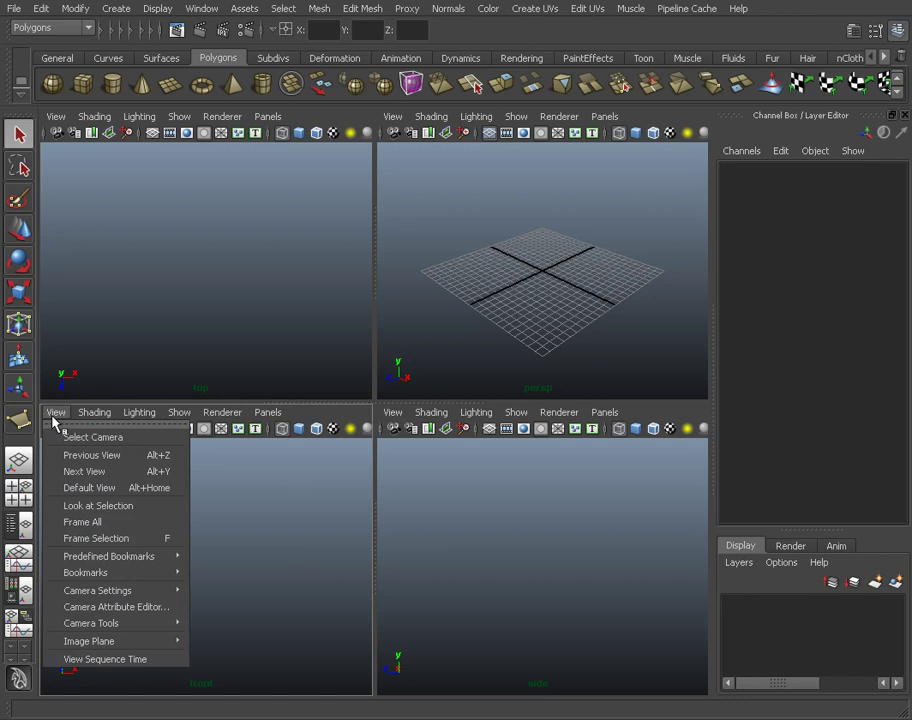
mouse_move(159, 642)
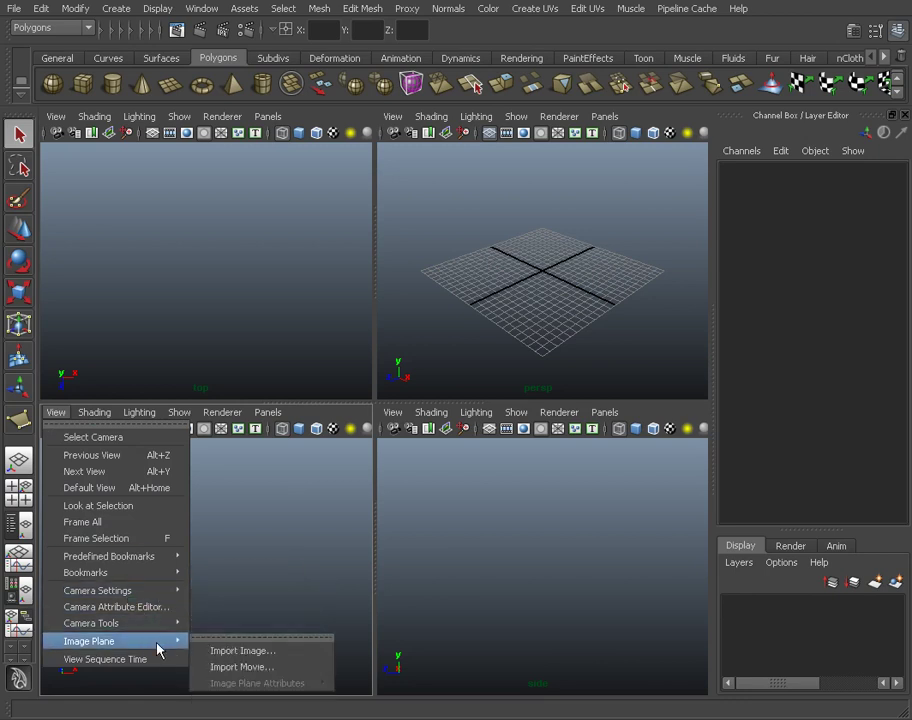
click(246, 656)
click(179, 150)
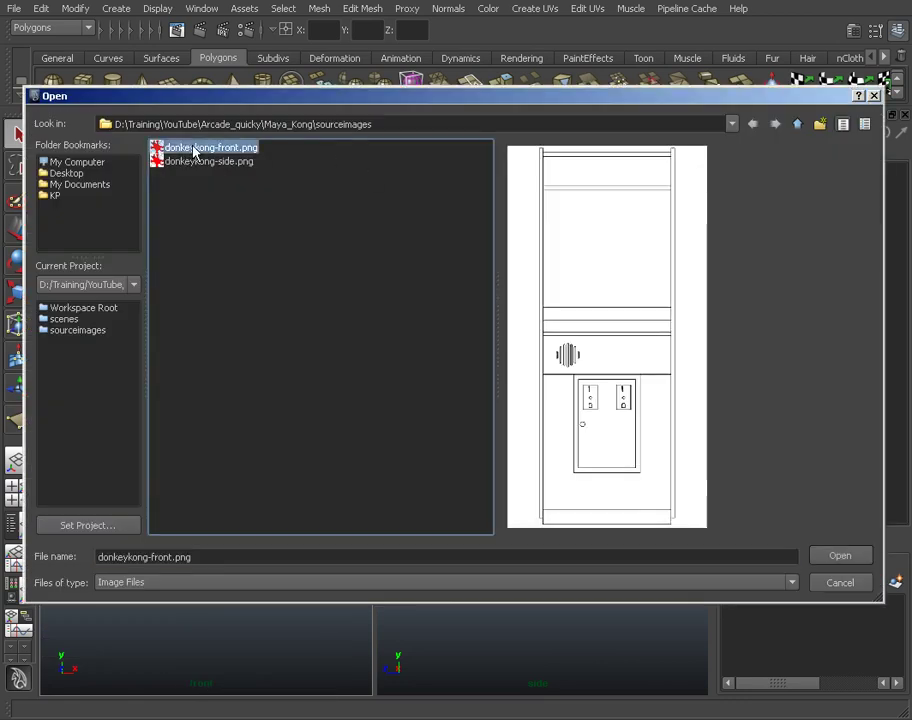
click(838, 555)
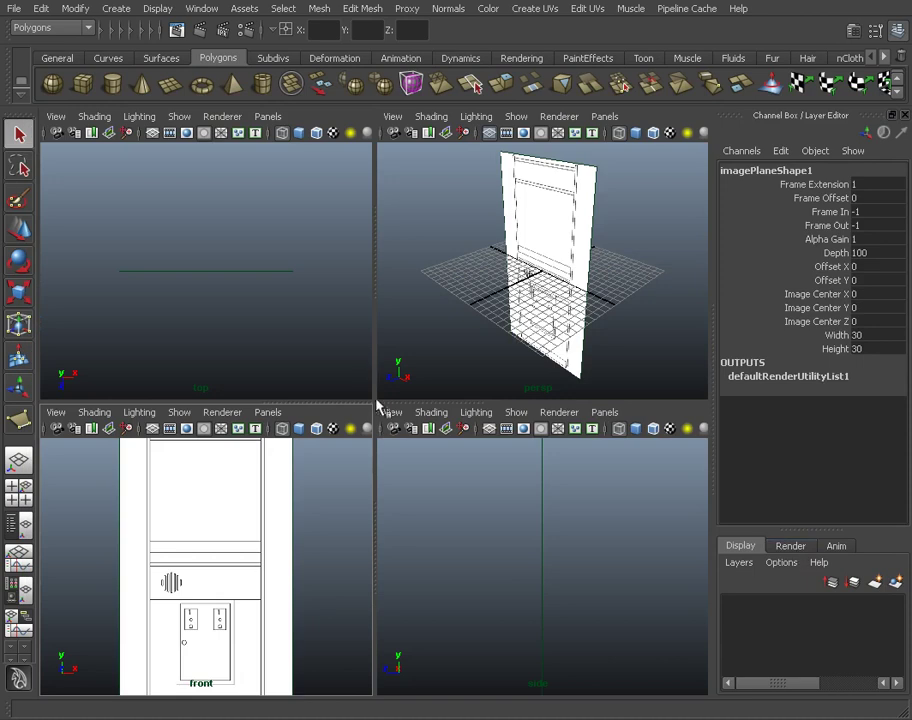
- Import donkeykong-side.png as an image plane in the side view
click(393, 413)
mouse_move(481, 645)
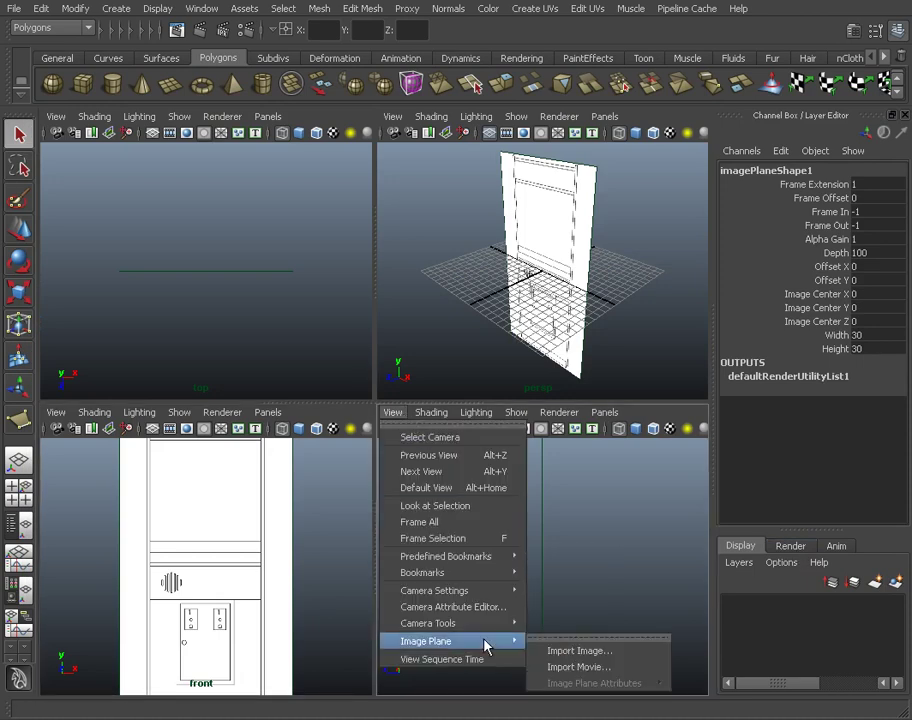
click(571, 652)
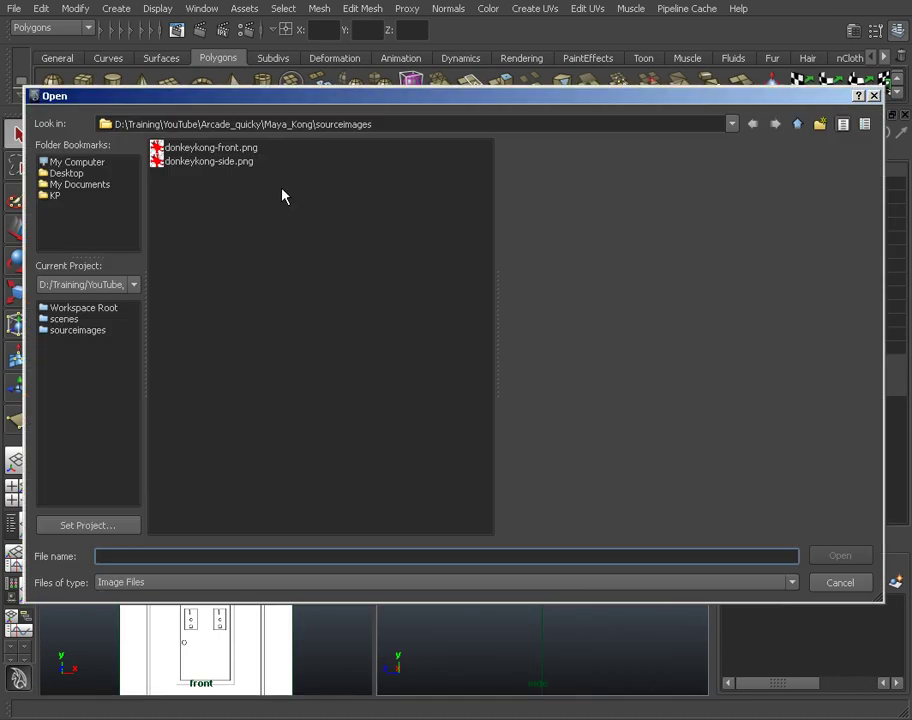
click(209, 161)
click(840, 556)
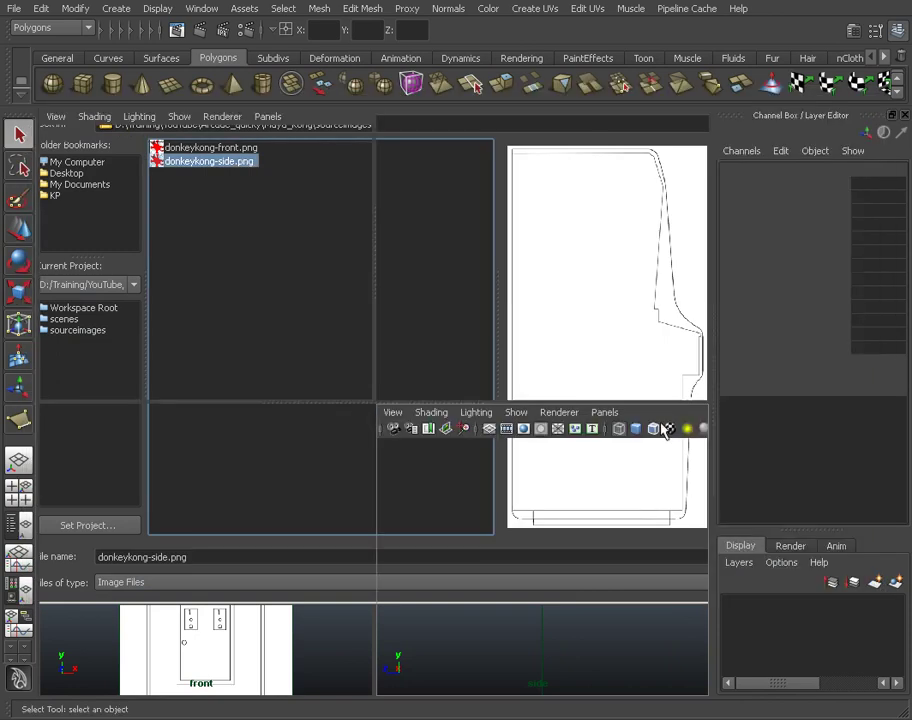
alt+drag(637, 322, 459, 313)
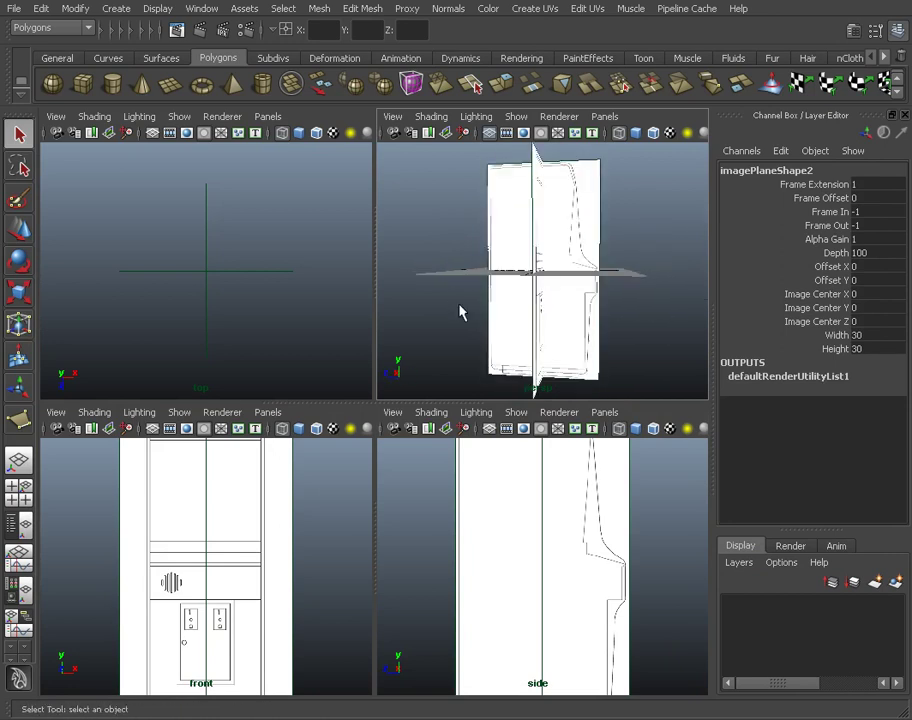
key(alt+Tab)
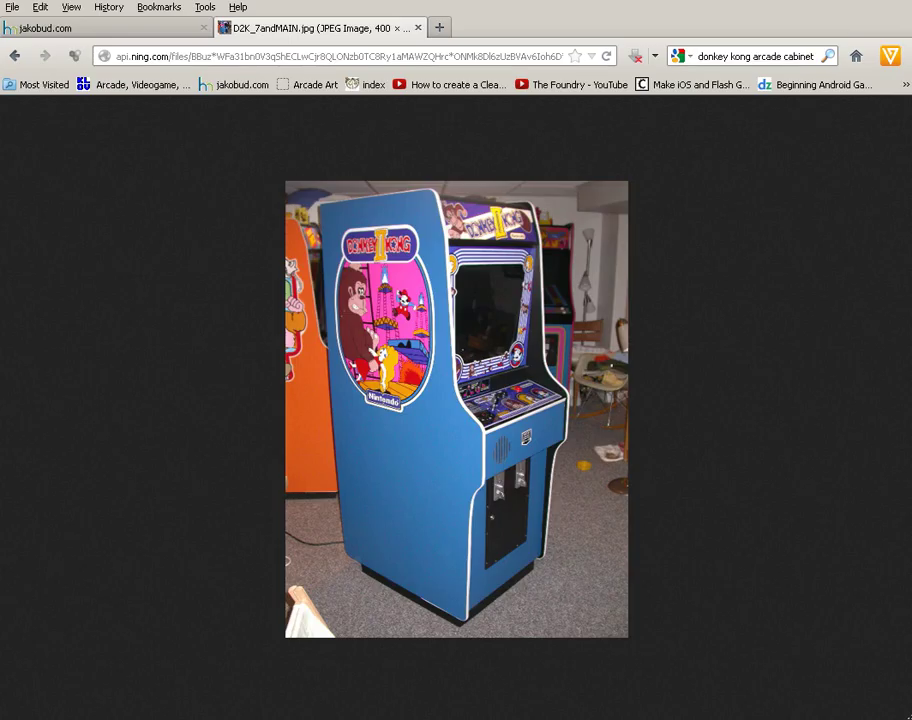
click(143, 30)
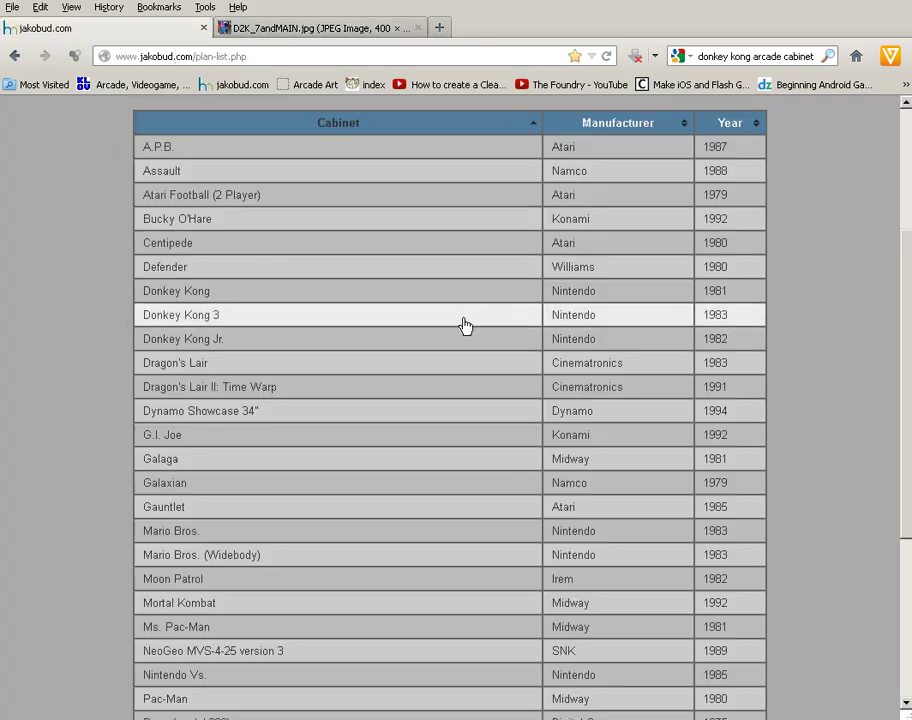
scroll(576, 263, up, 4)
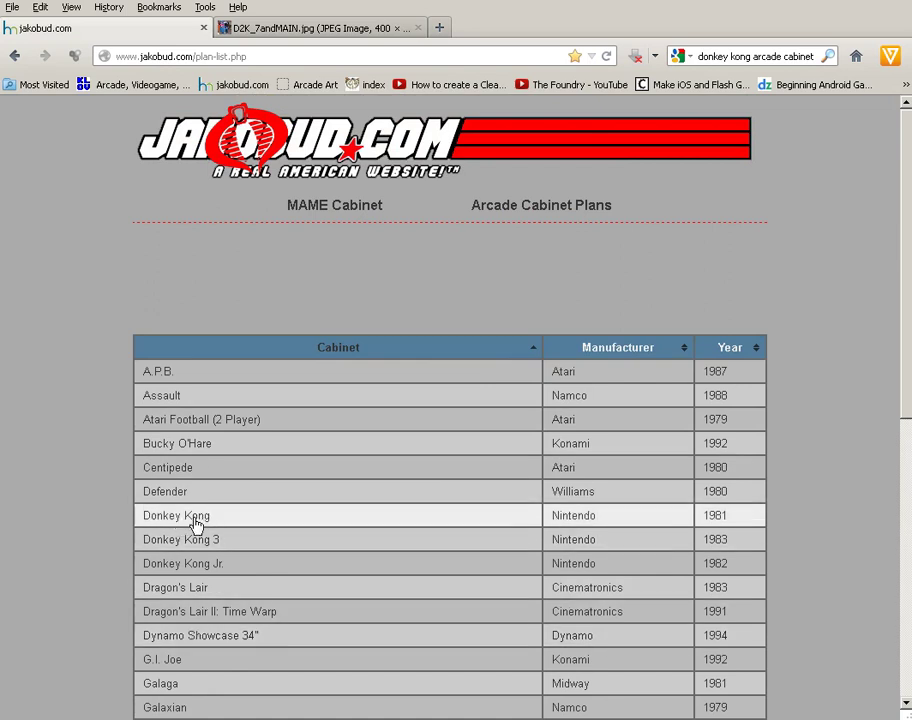
scroll(332, 508, down, 9)
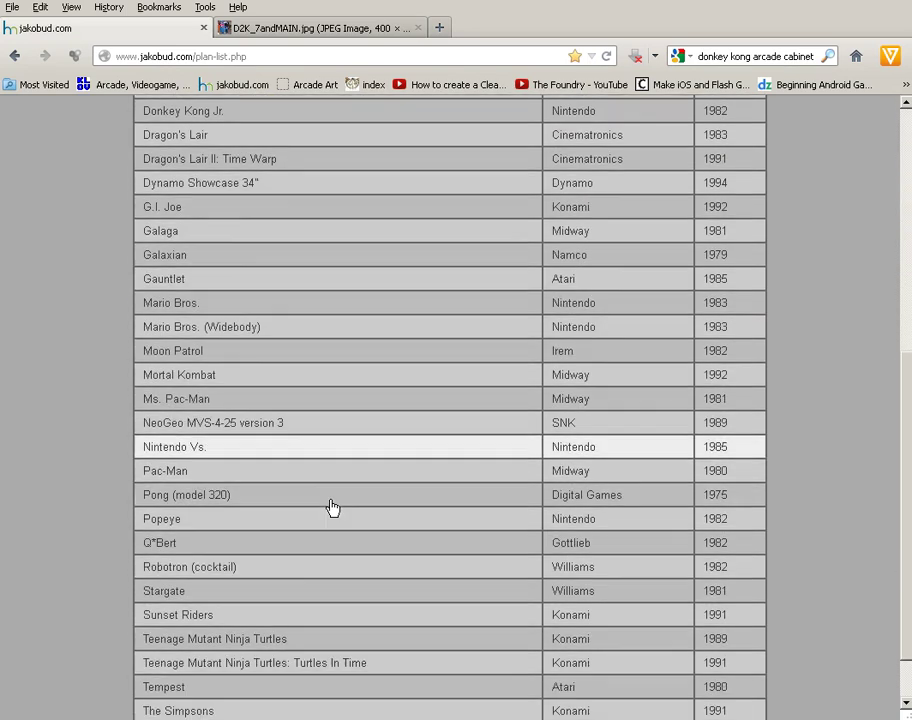
scroll(332, 508, up, 9)
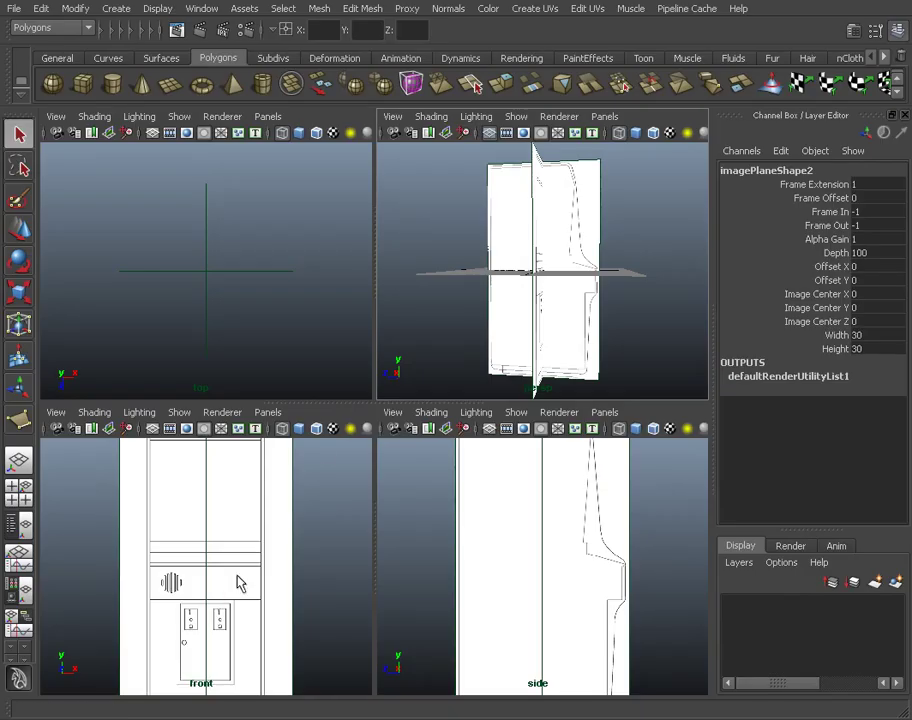
- Set the front image plane's Alpha Gain to 0.3 in its Attribute Editor
alt+drag(540, 337, 514, 309)
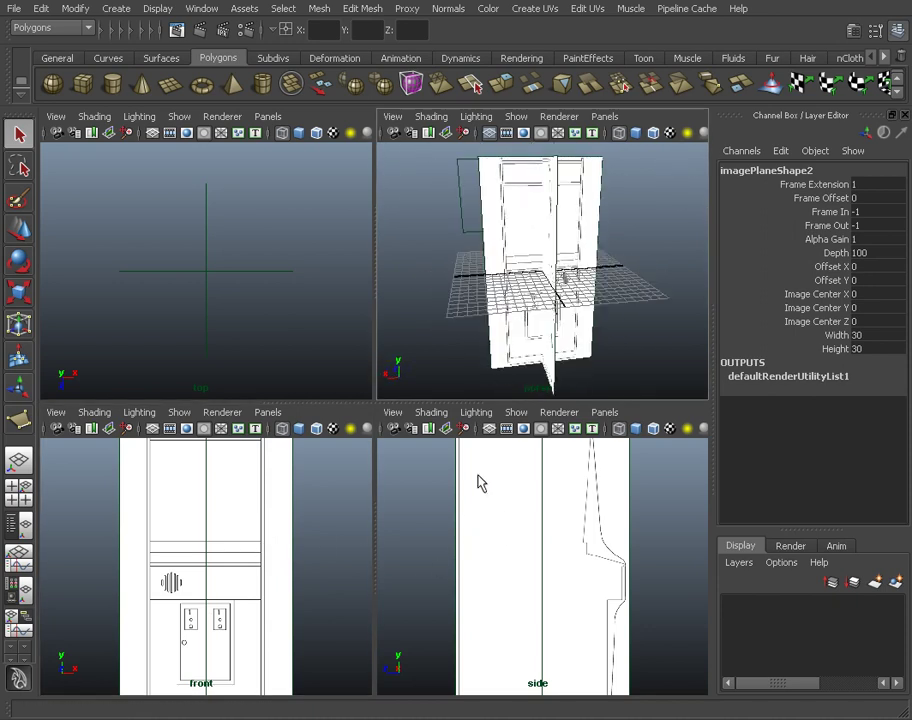
click(73, 438)
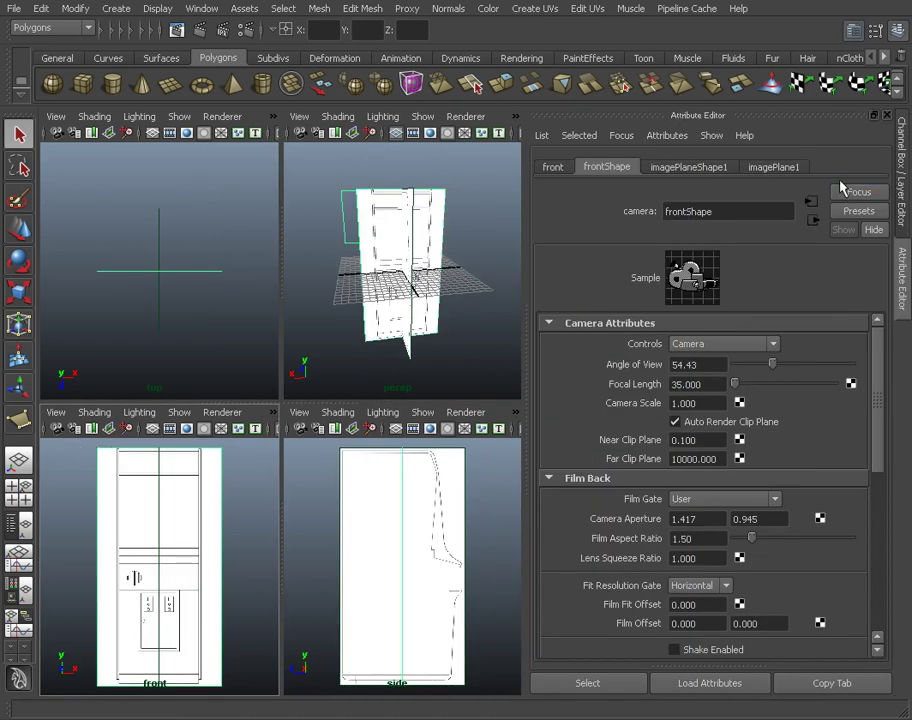
click(700, 167)
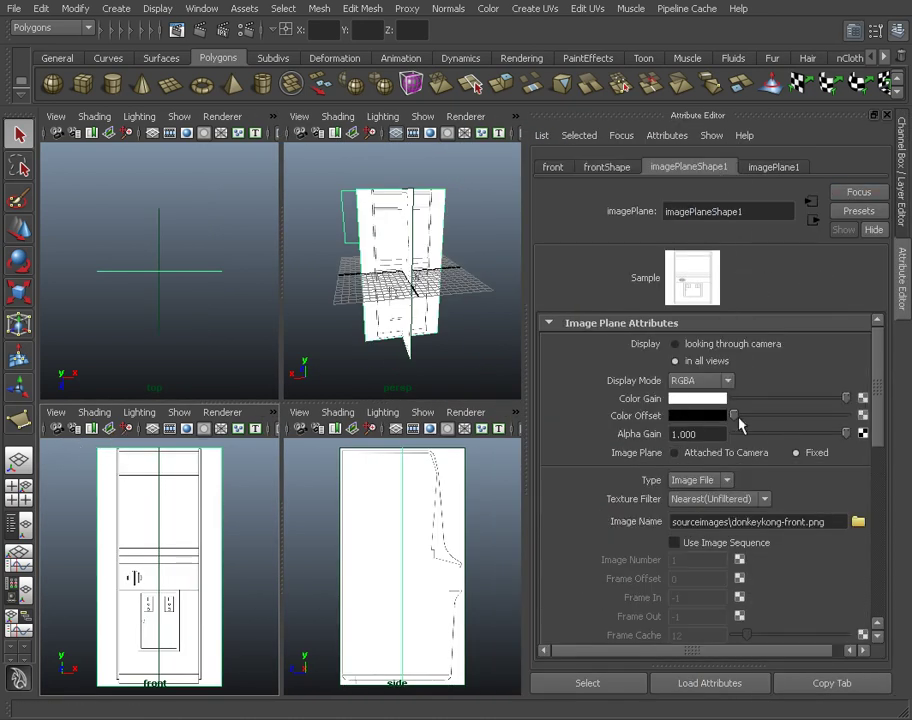
click(698, 434)
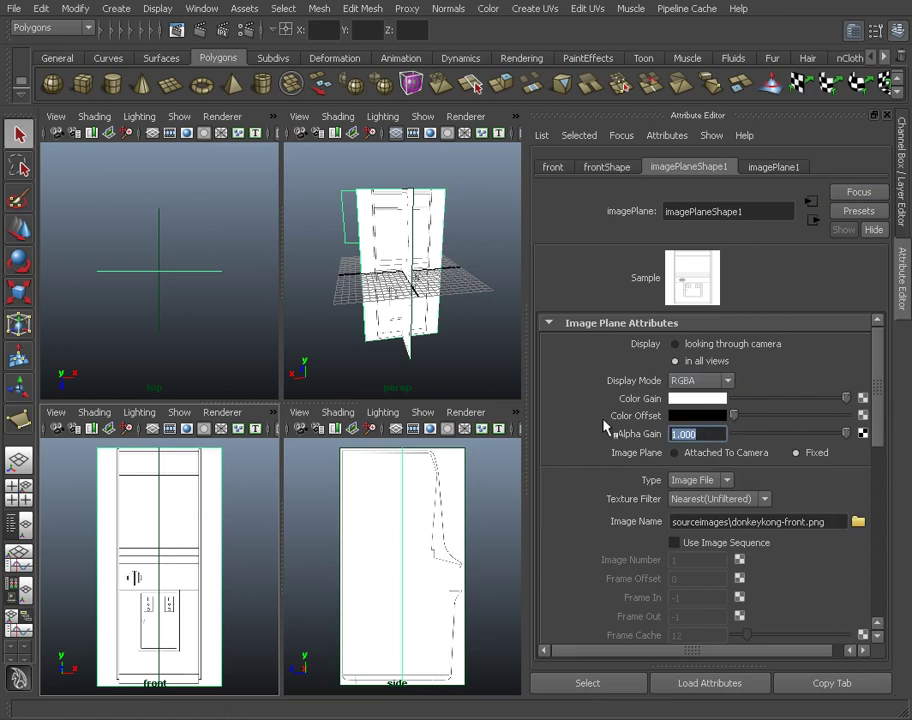
text(.3)
key(Return)
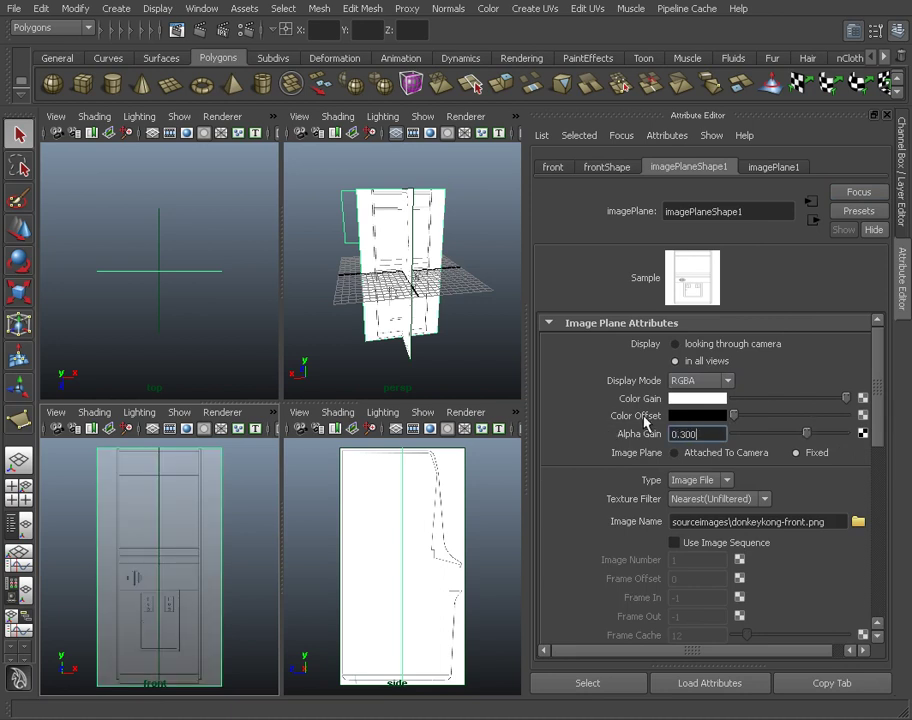
- Set the front image plane's Image Center Z to -30
scroll(876, 402, down, 1)
drag(876, 402, 860, 600)
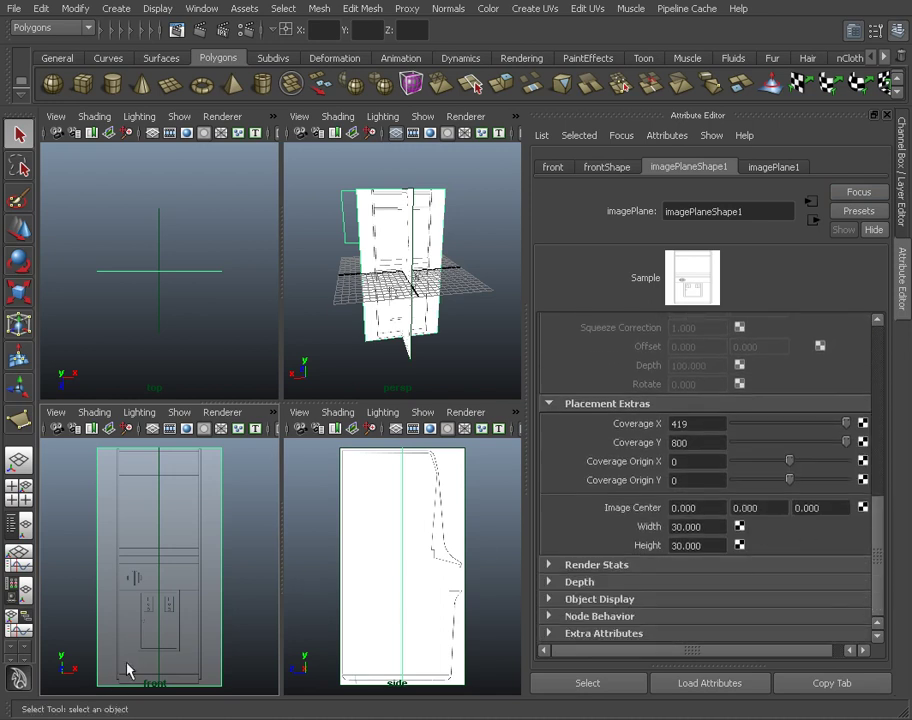
click(818, 508)
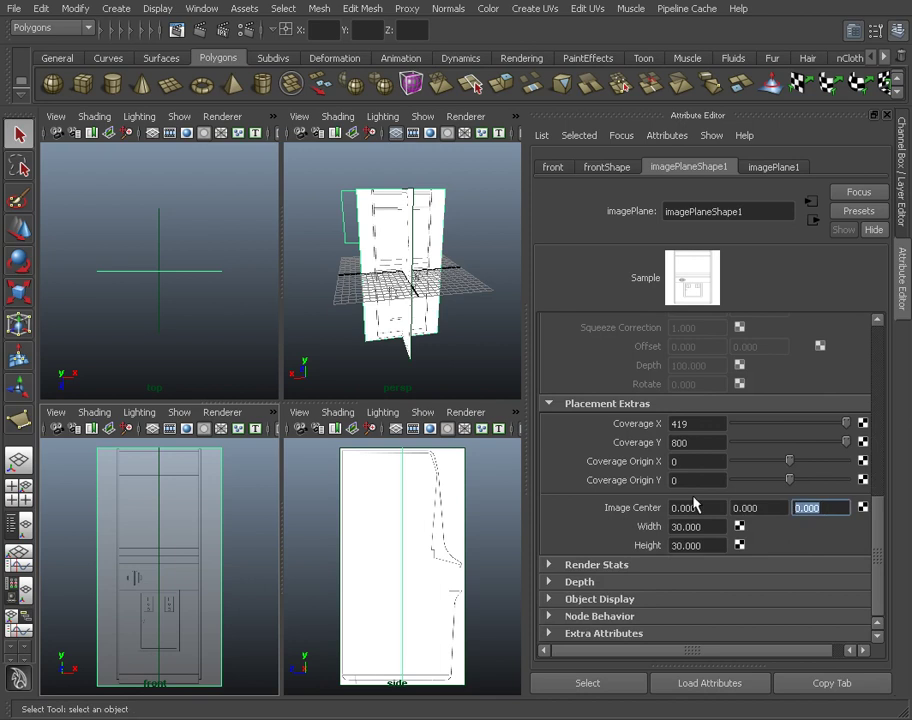
text(-30)
key(Return)
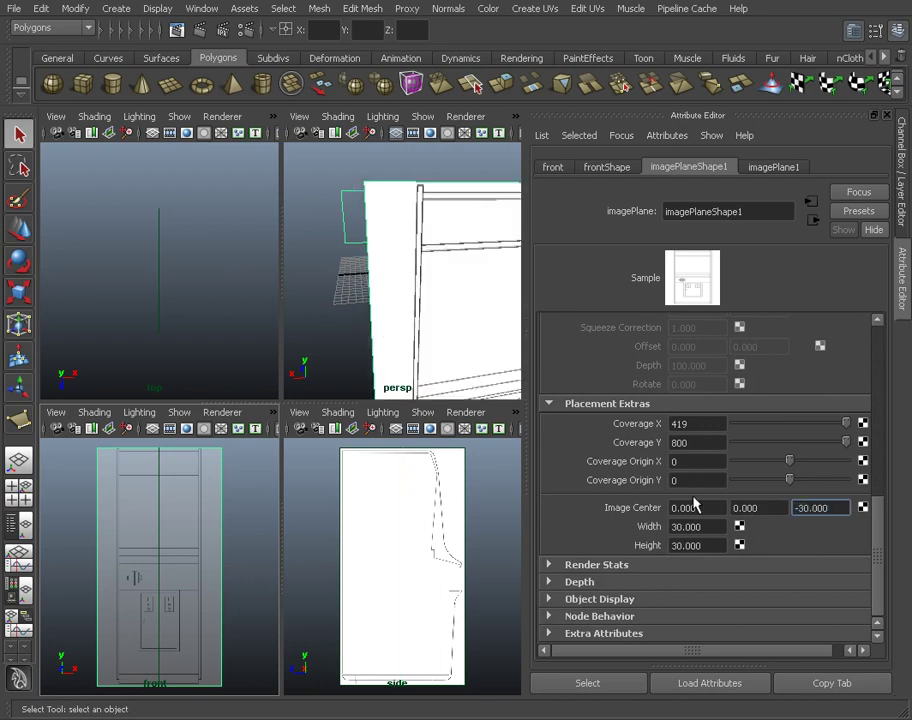
- Set the front image plane's Display to 'looking through camera', then deselect it
alt+drag(372, 311, 401, 332)
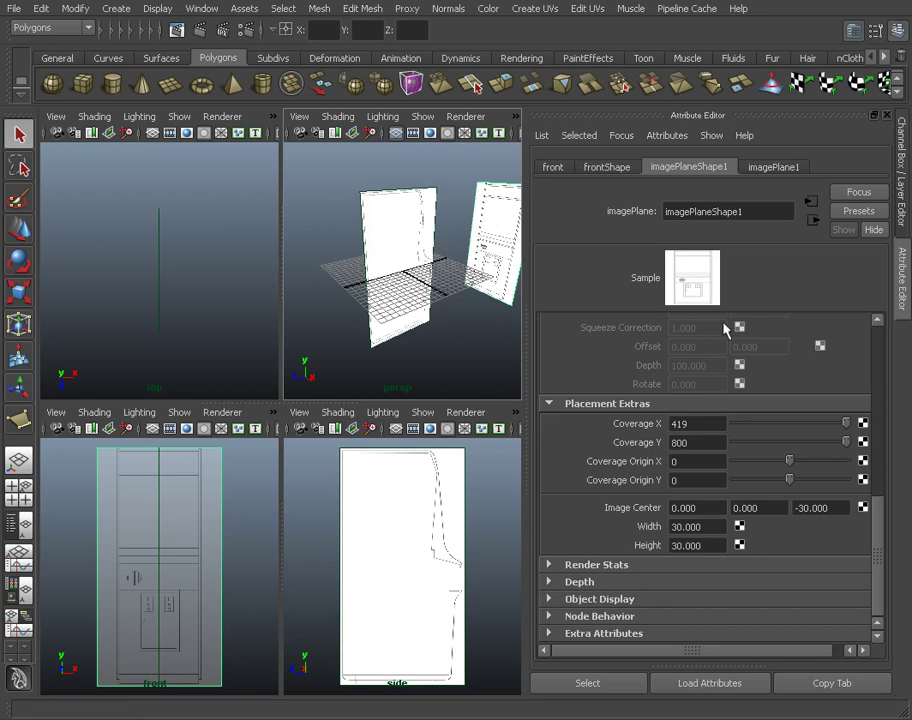
drag(876, 508, 875, 356)
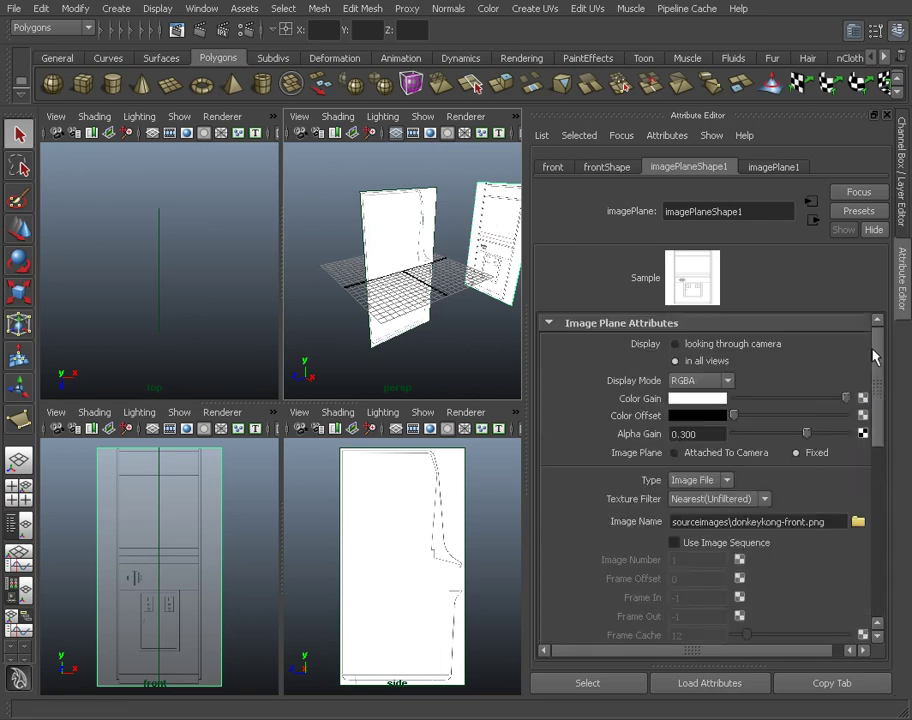
click(690, 344)
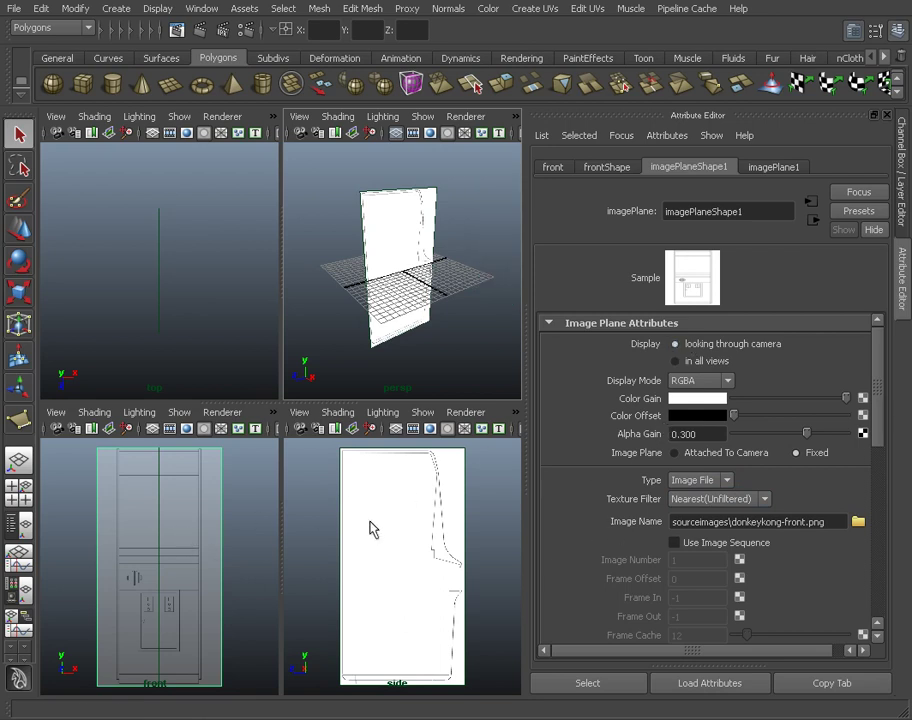
click(309, 530)
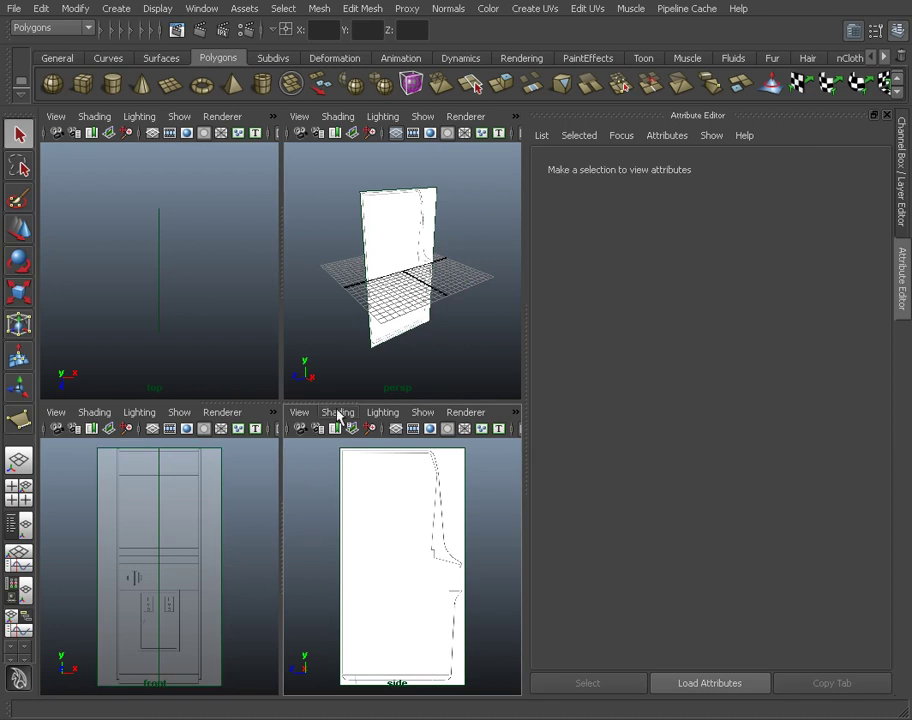
- Select the side reference image and set its Alpha Gain to 0.3
click(401, 533)
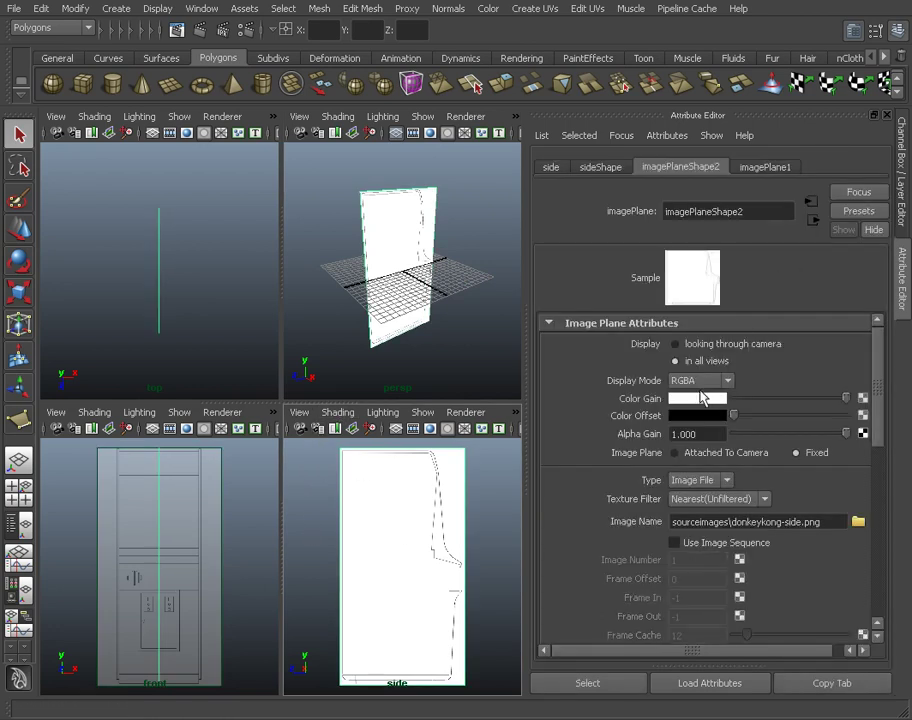
drag(702, 434, 639, 427)
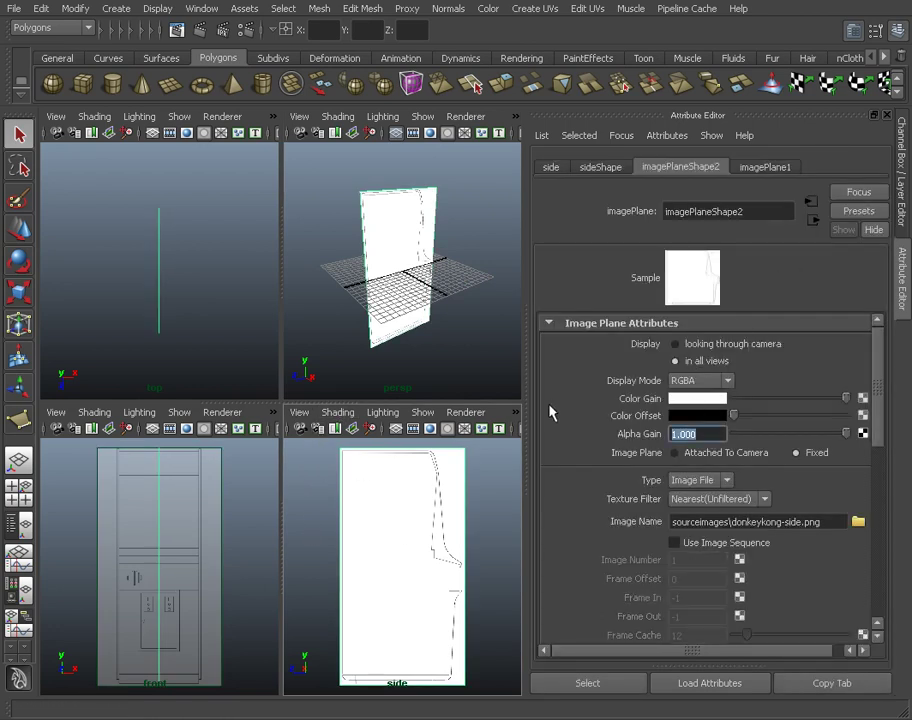
text(0.3)
key(Return)
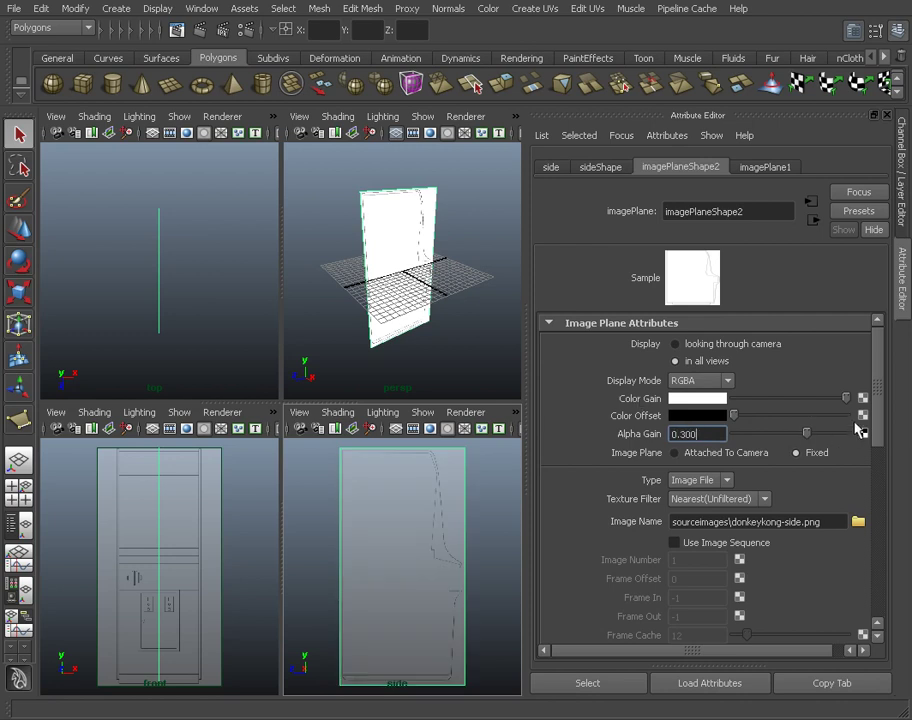
- Set the side image's Image Center X to -30 and Display to 'looking through camera'
drag(879, 418, 877, 595)
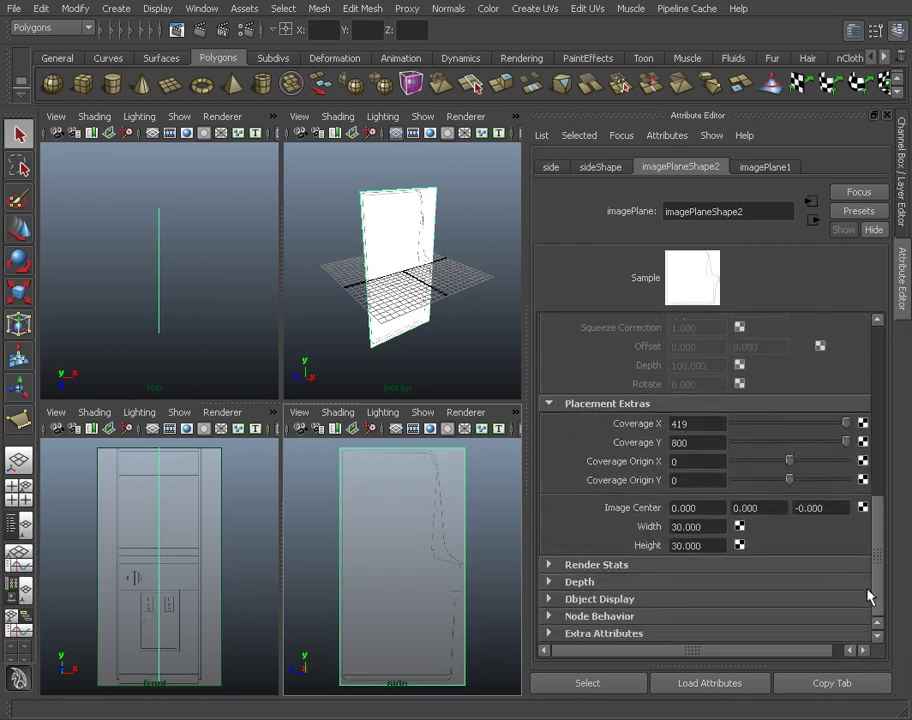
drag(712, 508, 592, 510)
text(-30)
key(Return)
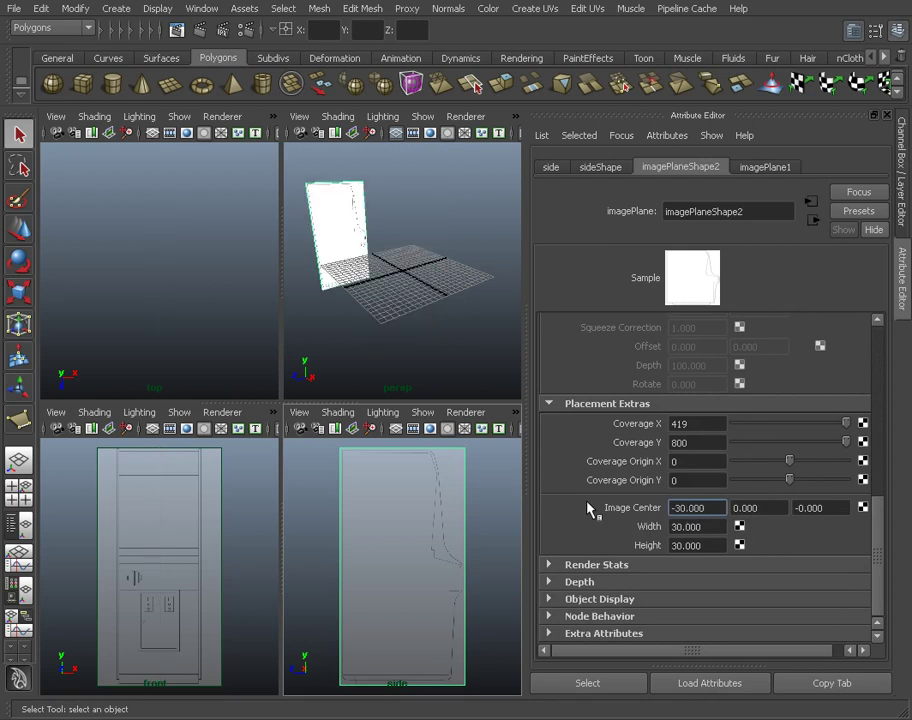
drag(878, 515, 880, 336)
click(747, 344)
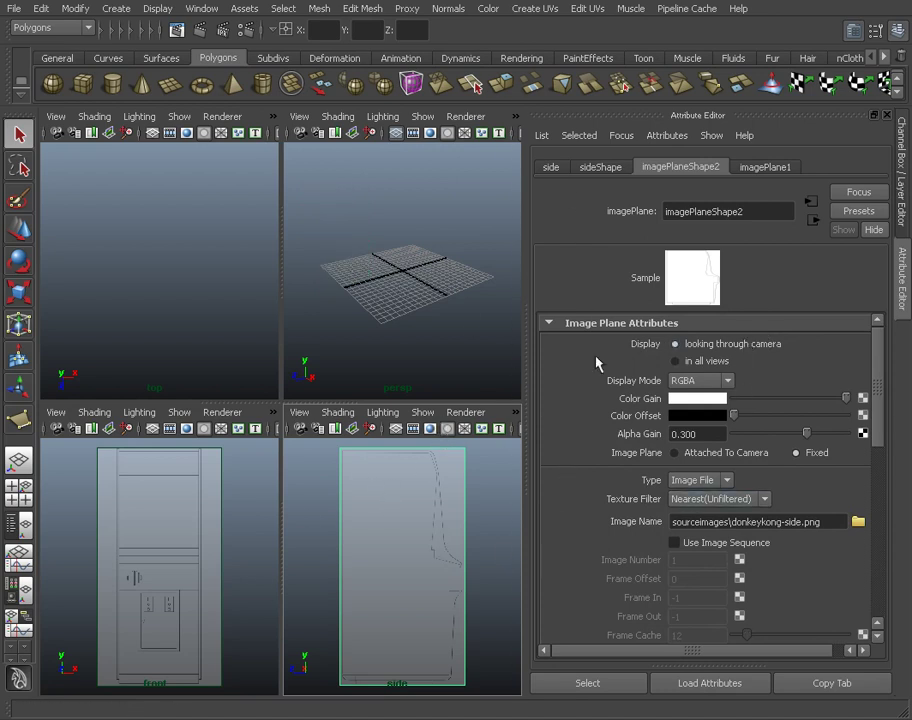
click(887, 116)
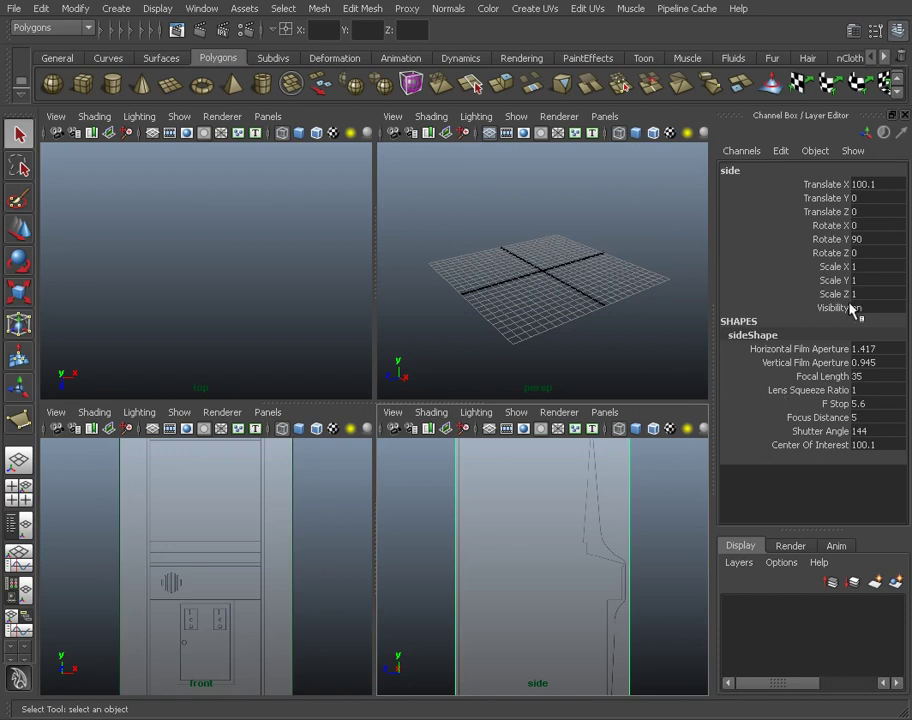
- Maximize the side view and frame the cabinet outline, then switch to the browser
key(space)
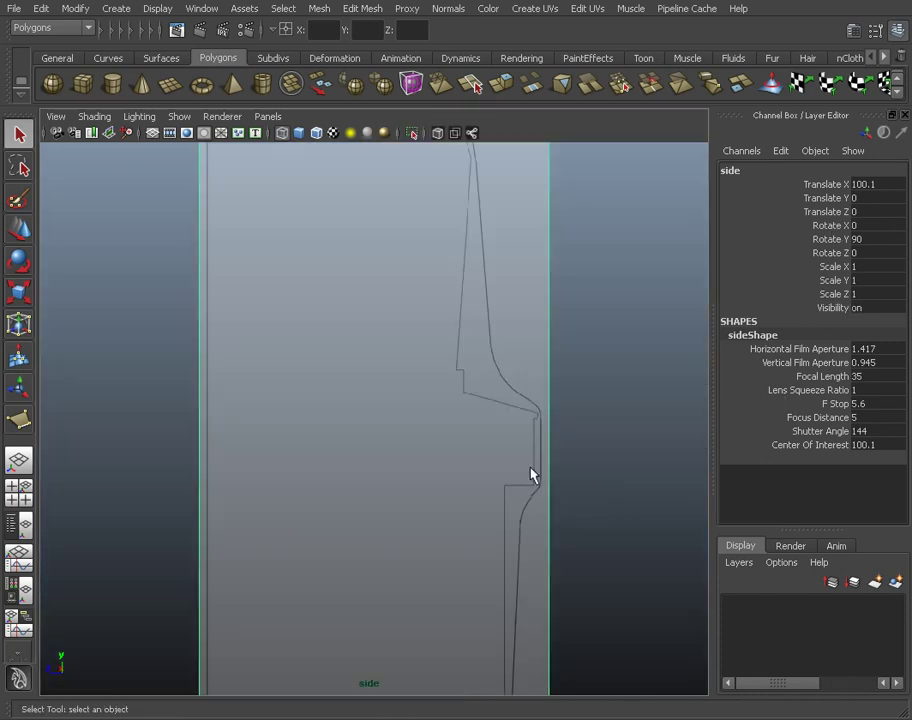
alt+right_drag(500, 350, 385, 348)
alt+middle_drag(385, 348, 410, 340)
click(596, 346)
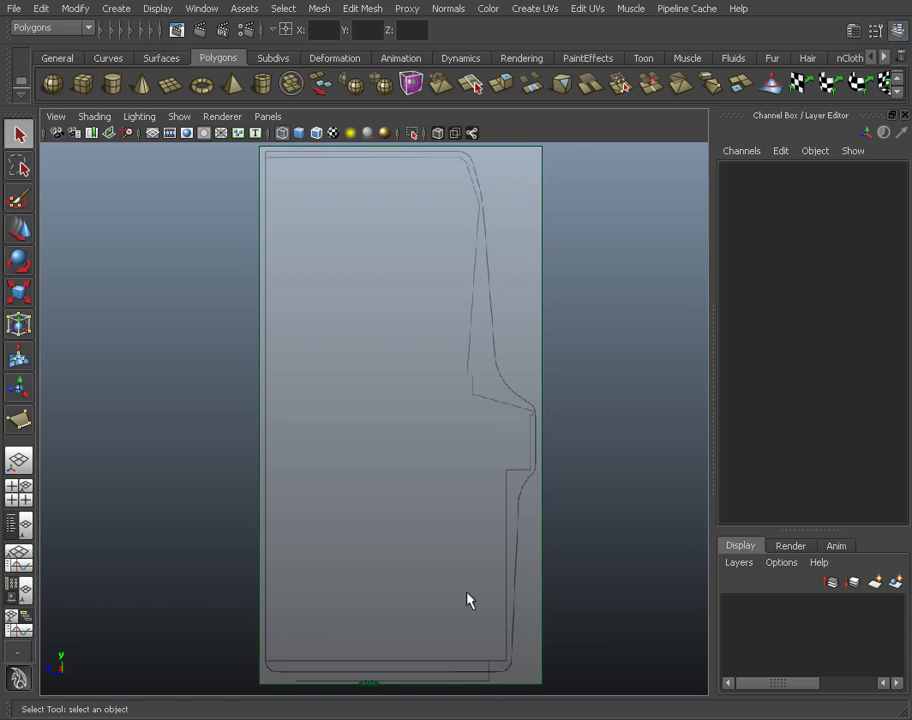
key(alt+Tab)
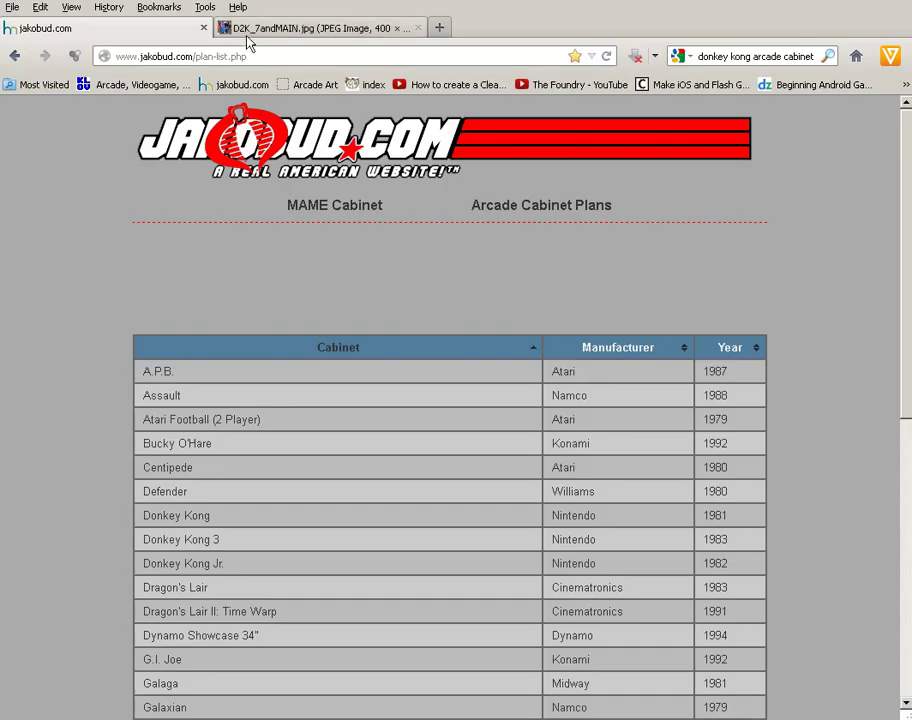
- View the D2K_7andMAIN.jpg cabinet photo in Firefox, then return to Maya
click(300, 28)
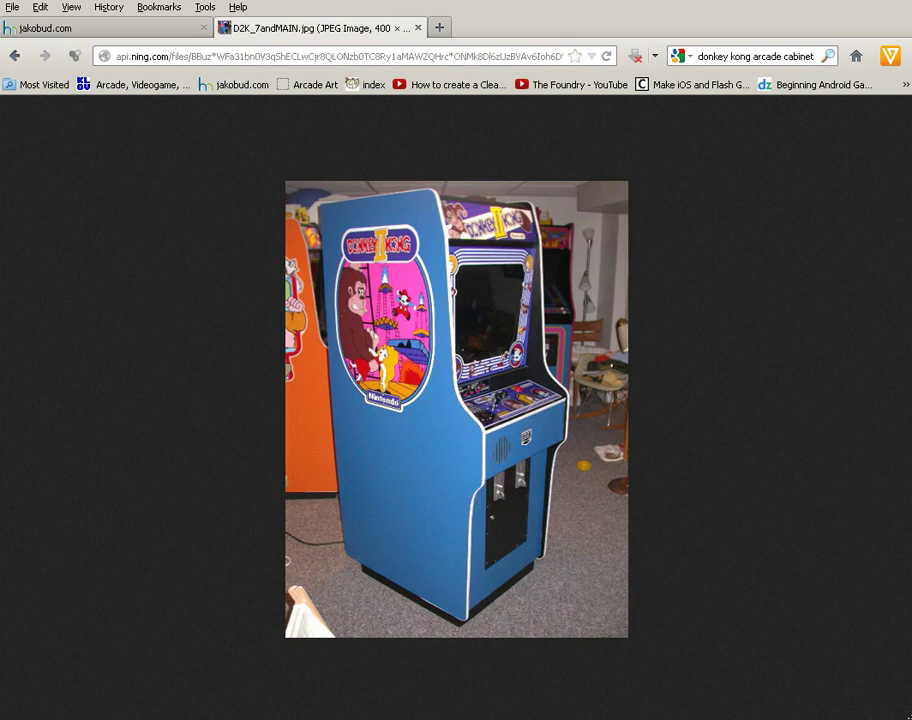
key(alt+Tab)
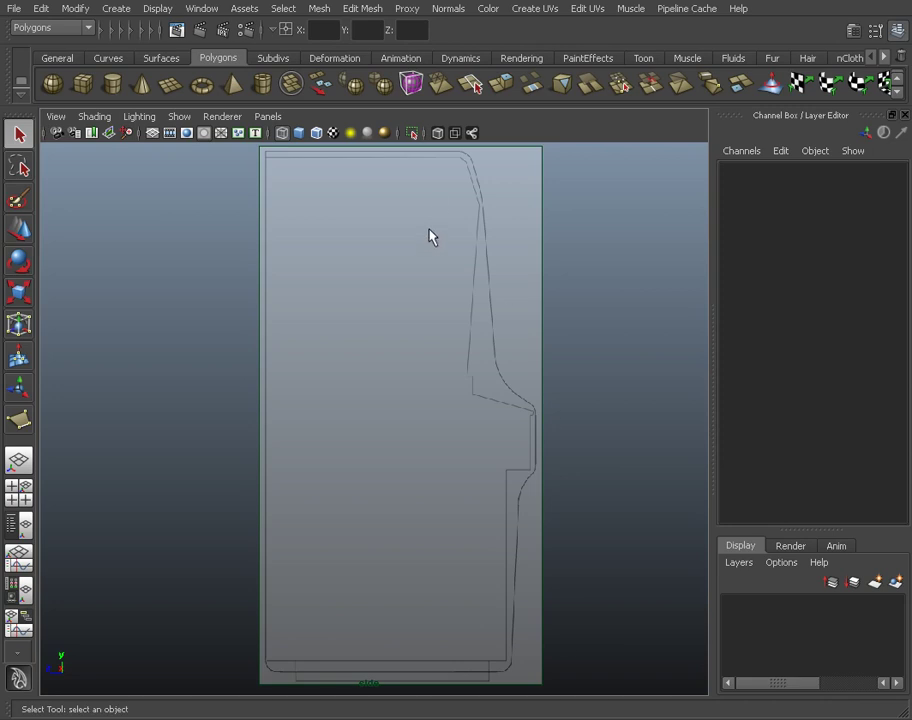
- Trace the cabinet side outline with seven polygon vertices, then enable Smooth Shade All and X-Ray
click(318, 9)
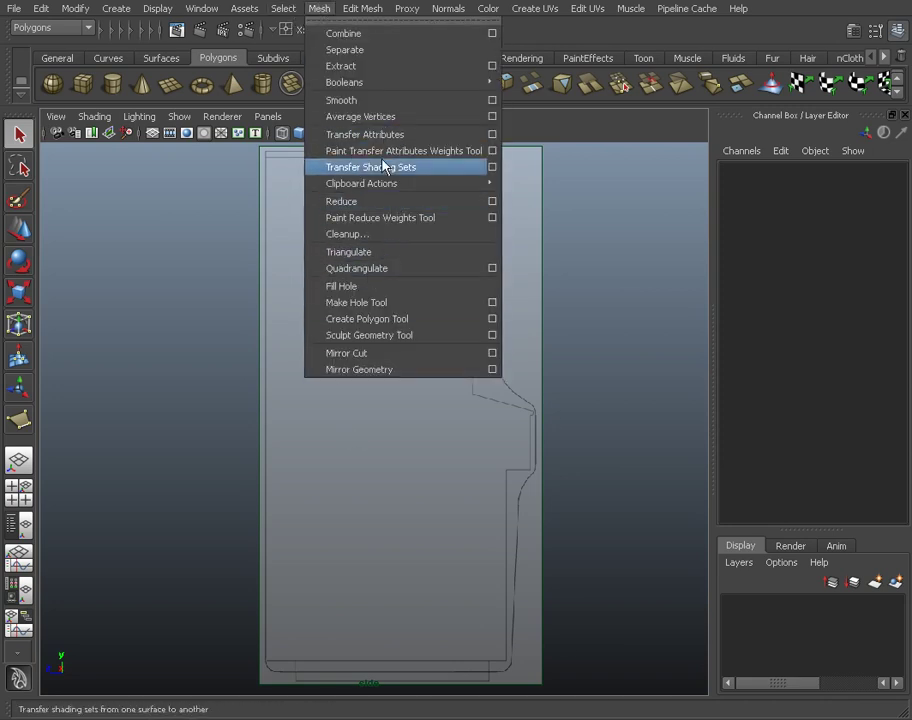
click(396, 320)
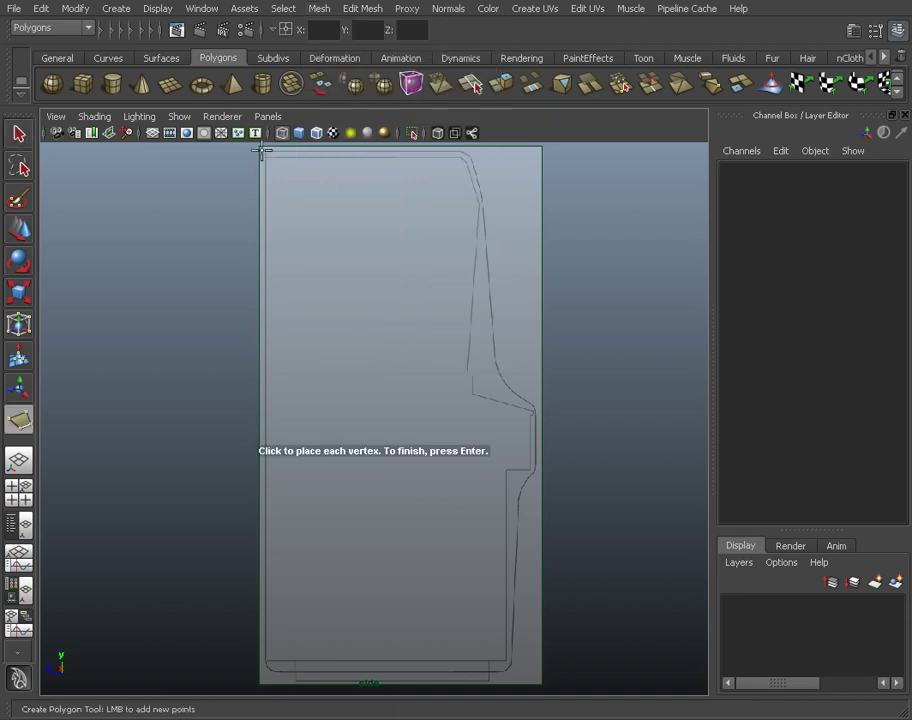
click(265, 152)
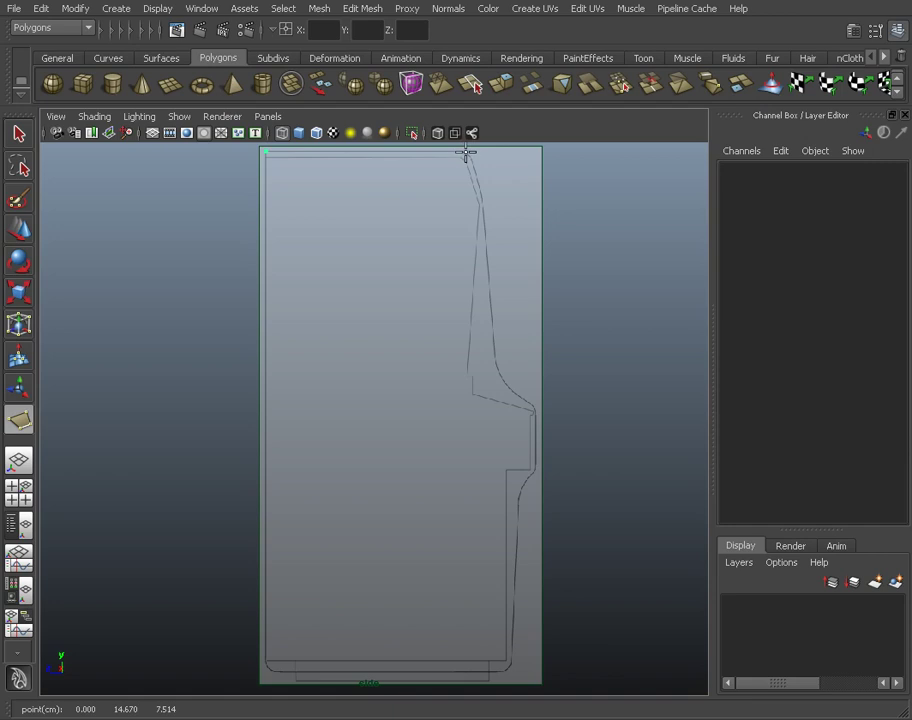
click(466, 152)
click(484, 197)
click(497, 391)
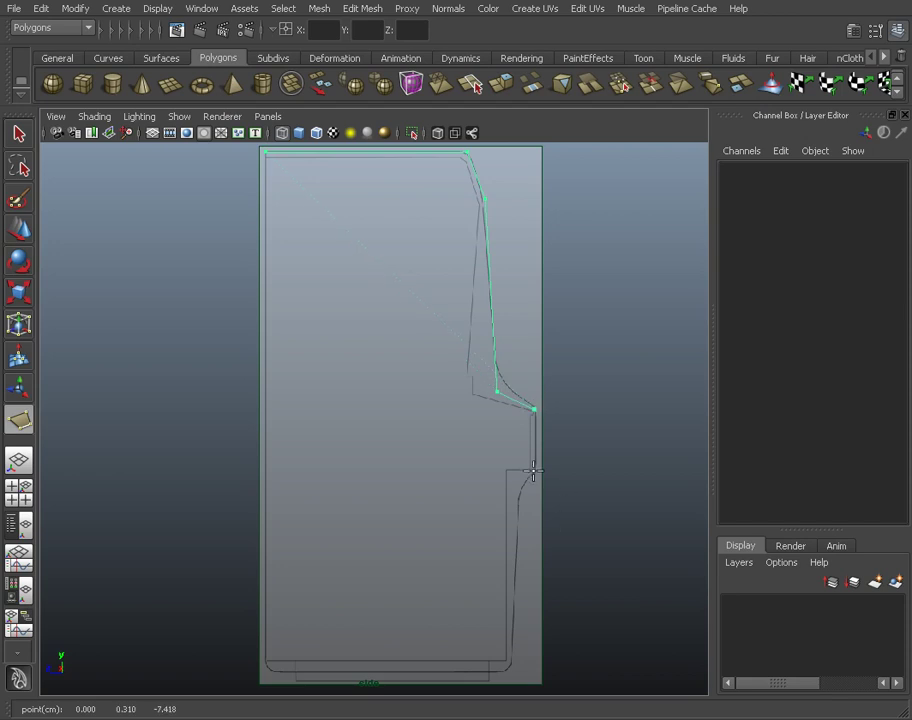
click(536, 470)
click(509, 671)
click(266, 672)
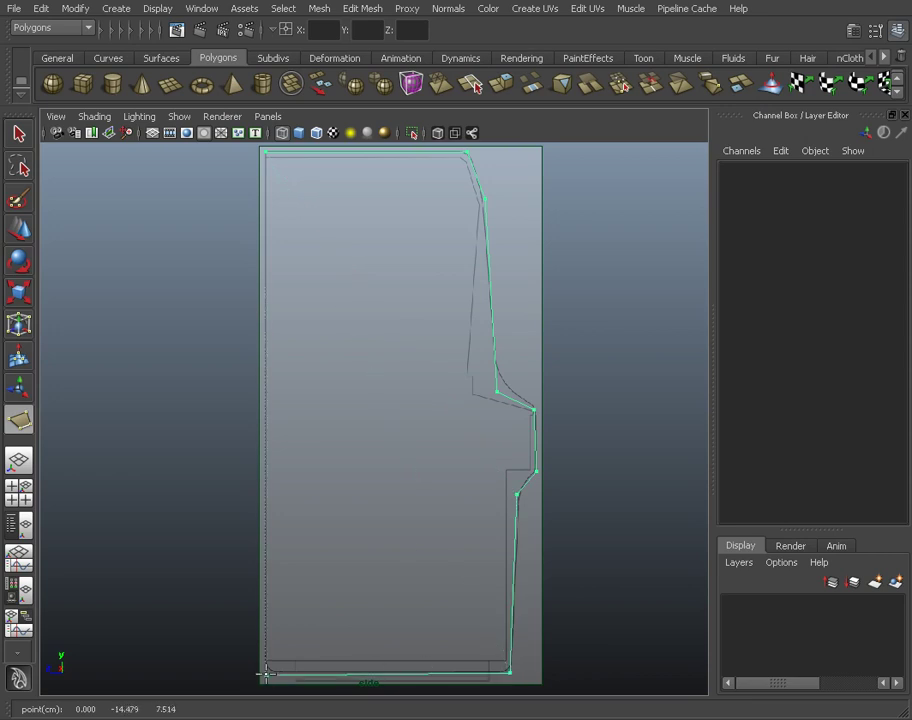
key(Return)
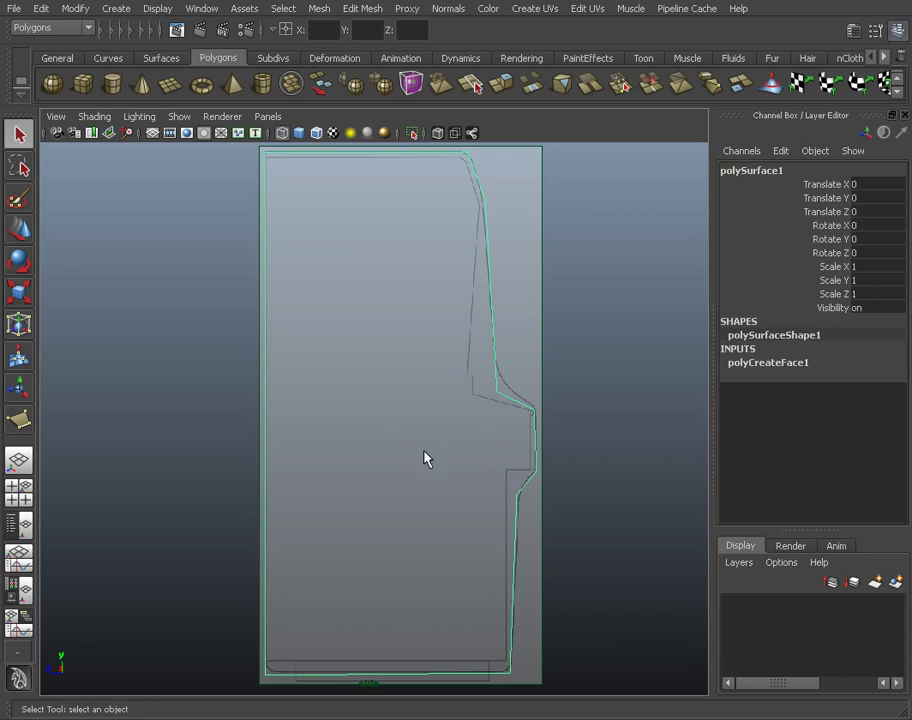
click(305, 133)
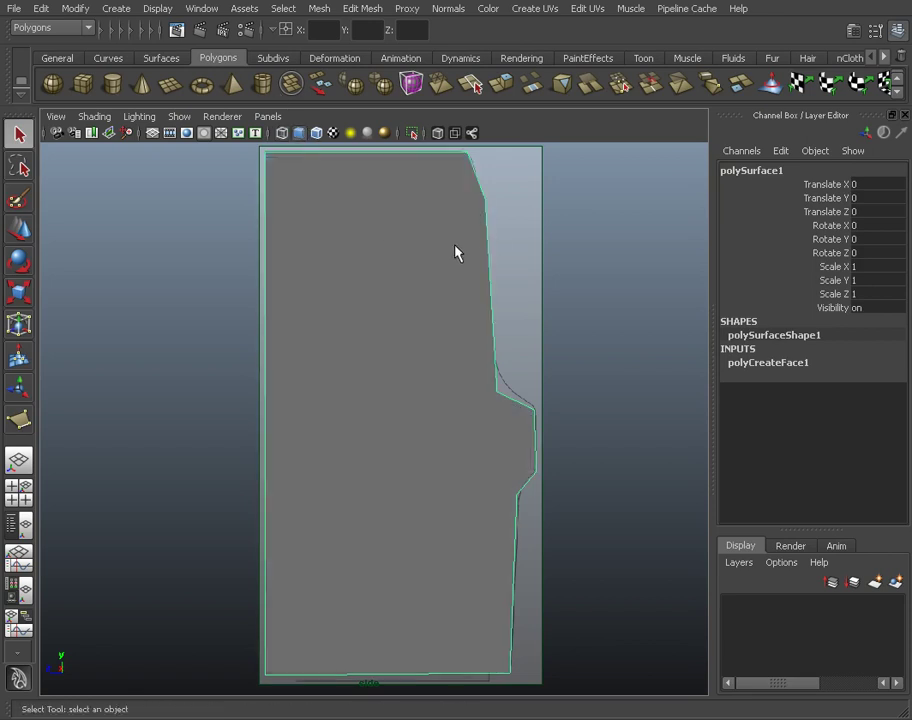
click(438, 134)
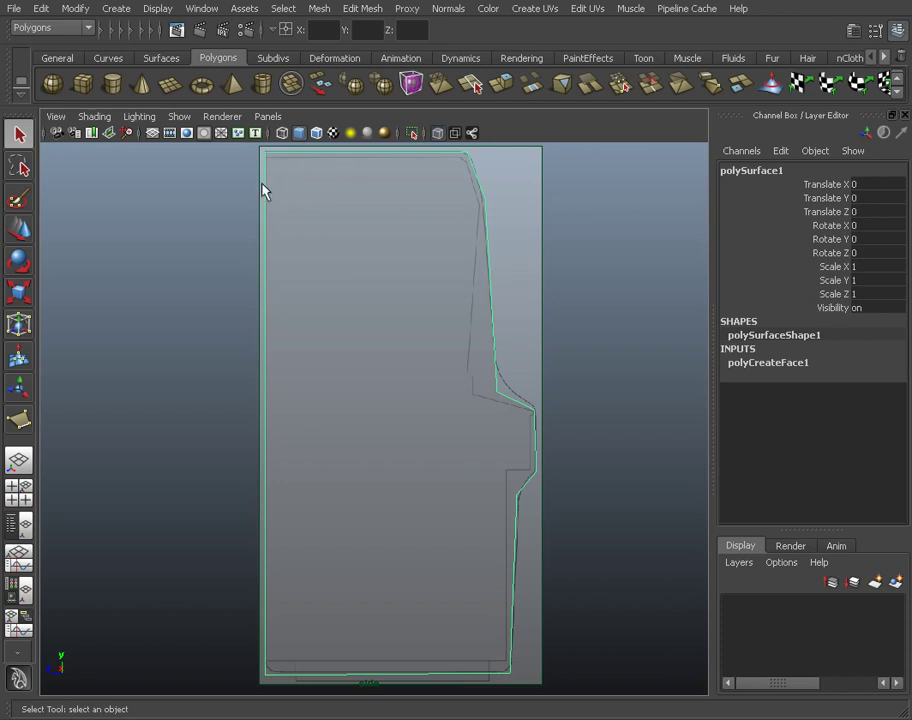
- Raise the polygon's two top-edge vertices and nudge the top-right corner vertex right
key(F8)
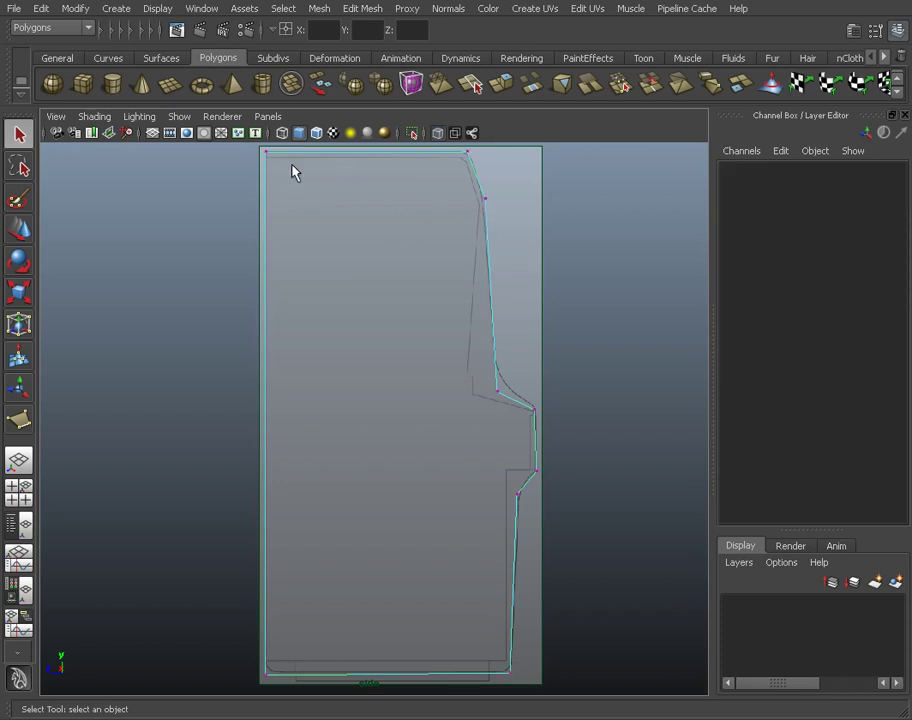
drag(498, 188, 470, 224)
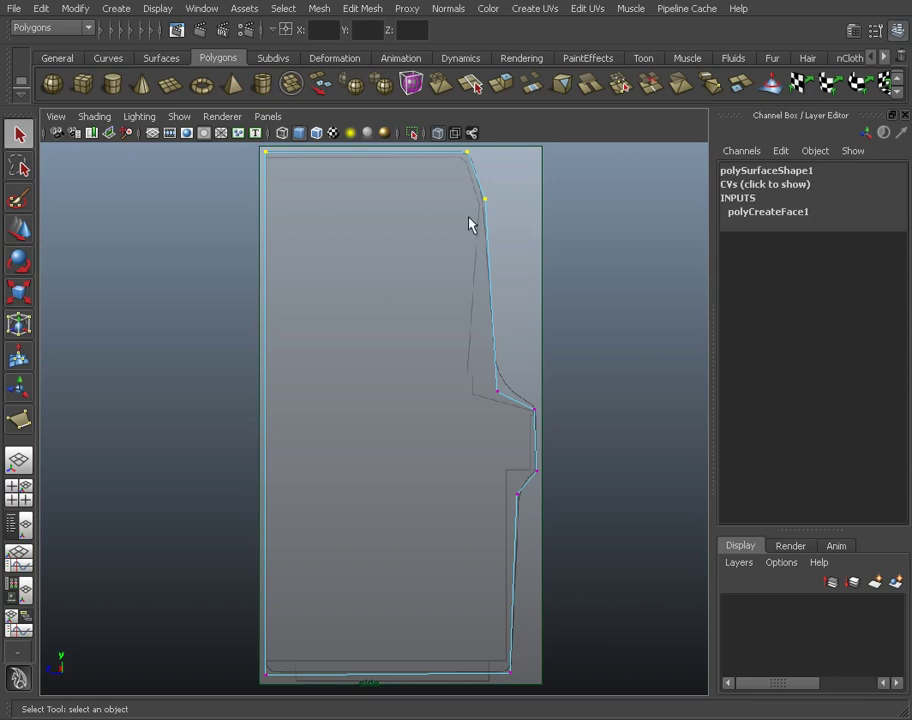
scroll(405, 213, up, 5)
click(313, 328)
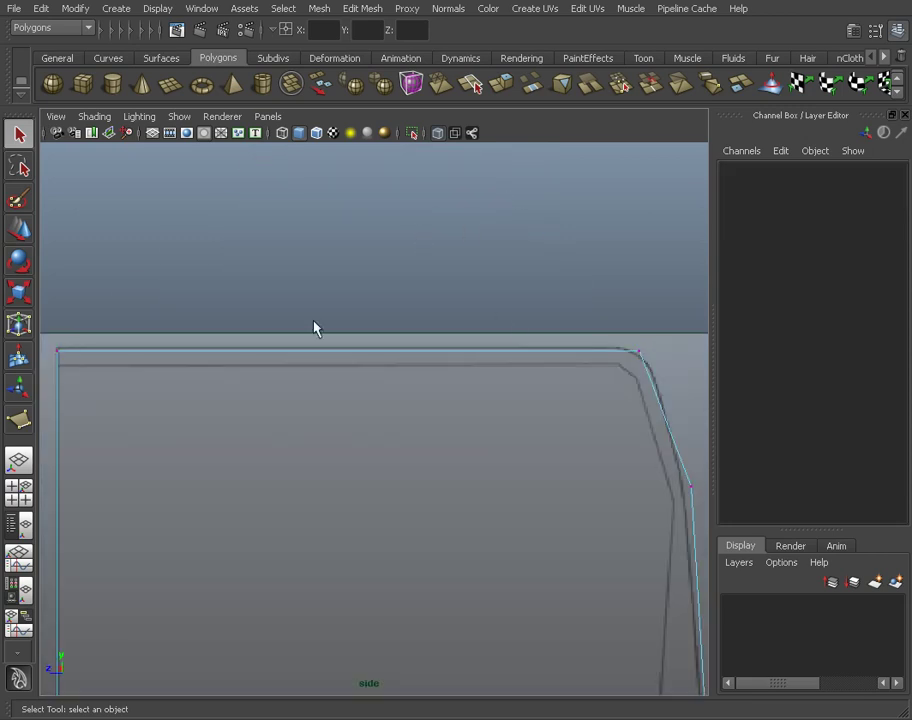
click(661, 378)
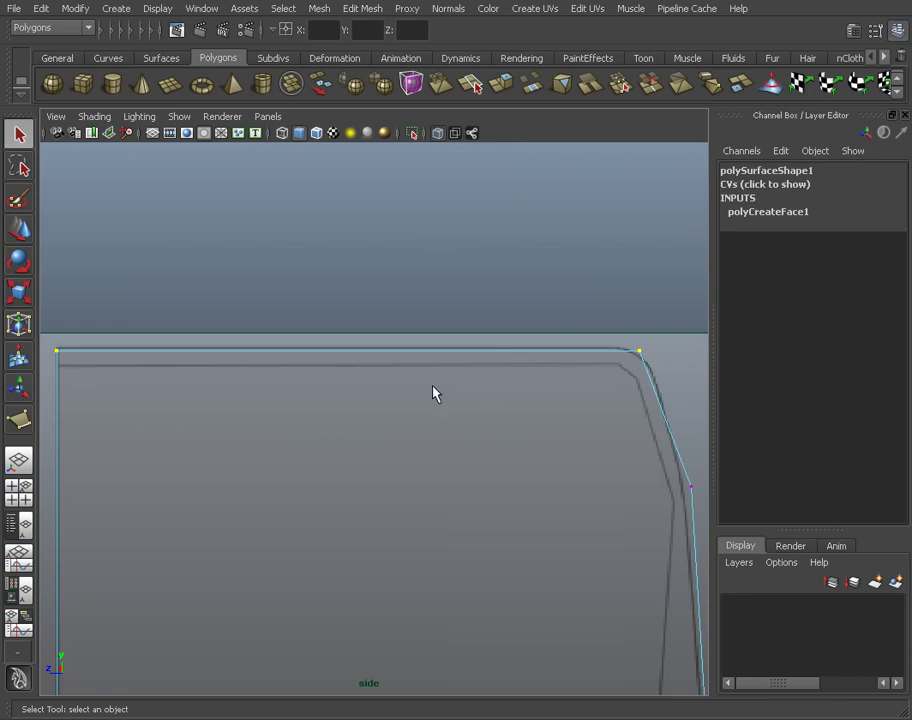
key(w)
drag(346, 292, 347, 288)
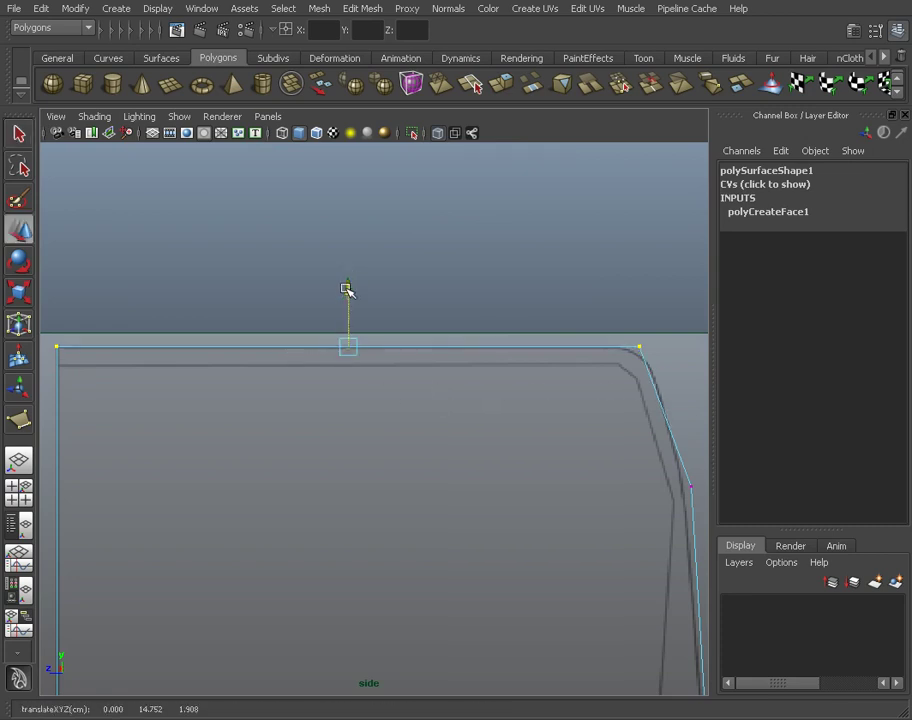
click(460, 328)
drag(628, 336, 655, 375)
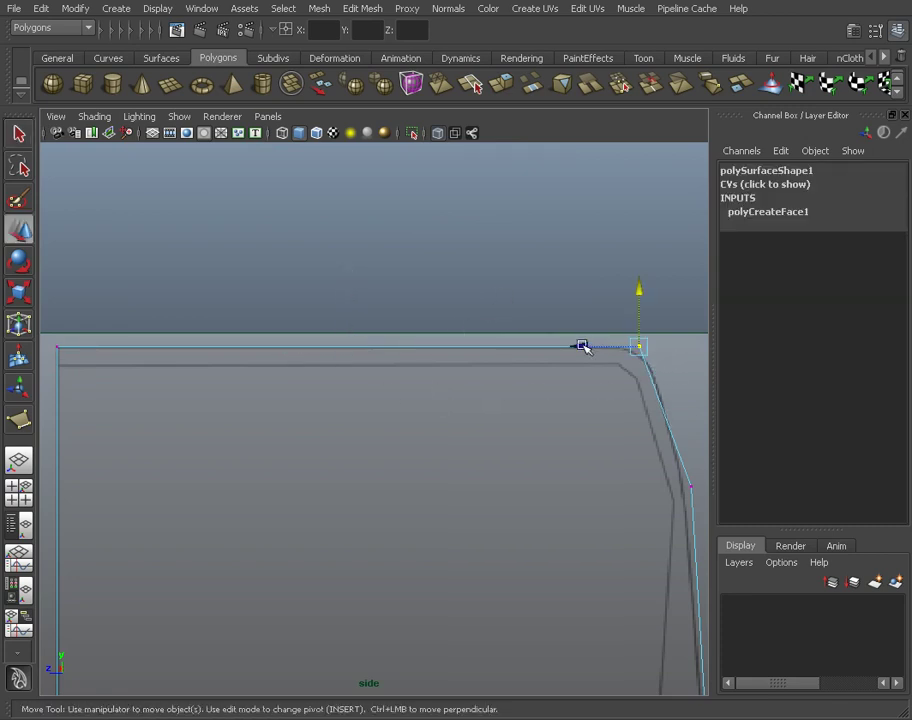
drag(583, 347, 590, 346)
click(630, 397)
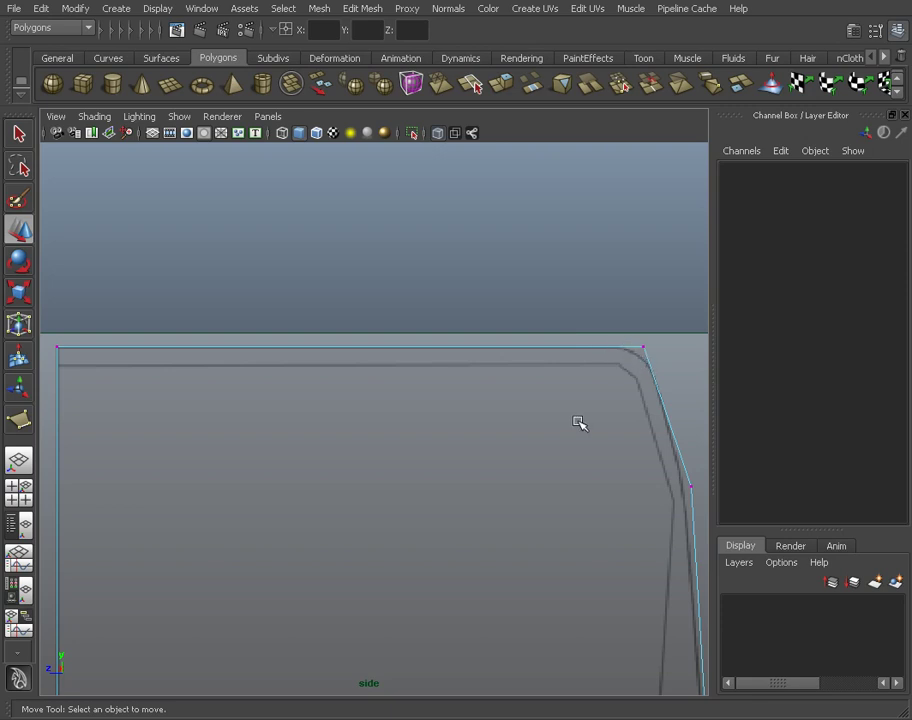
- Nudge the sloping-edge vertex and the top-right corner vertex onto the outline
click(701, 485)
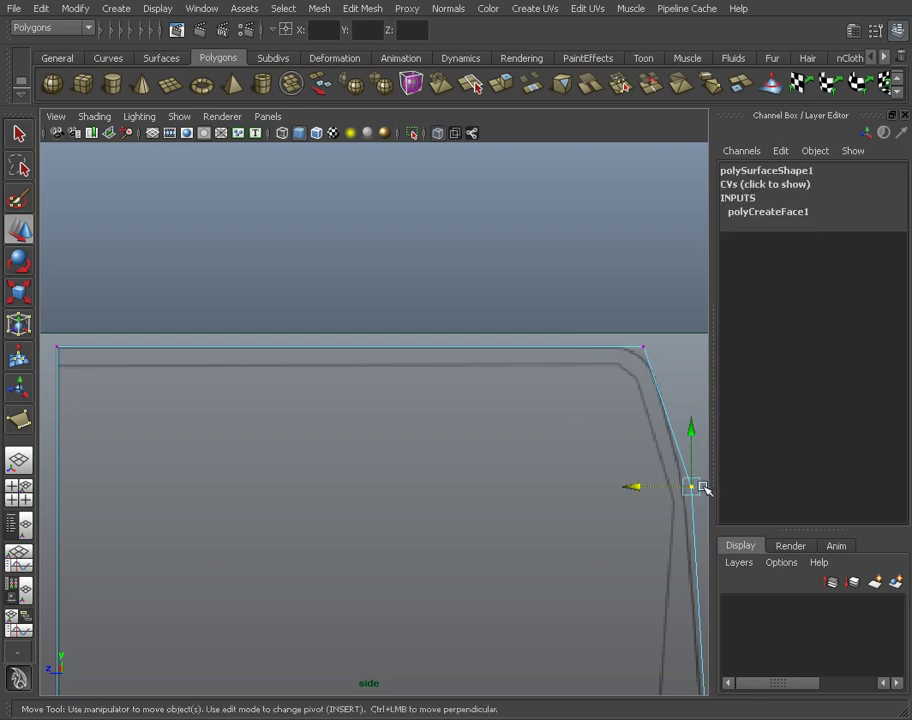
drag(694, 491, 690, 493)
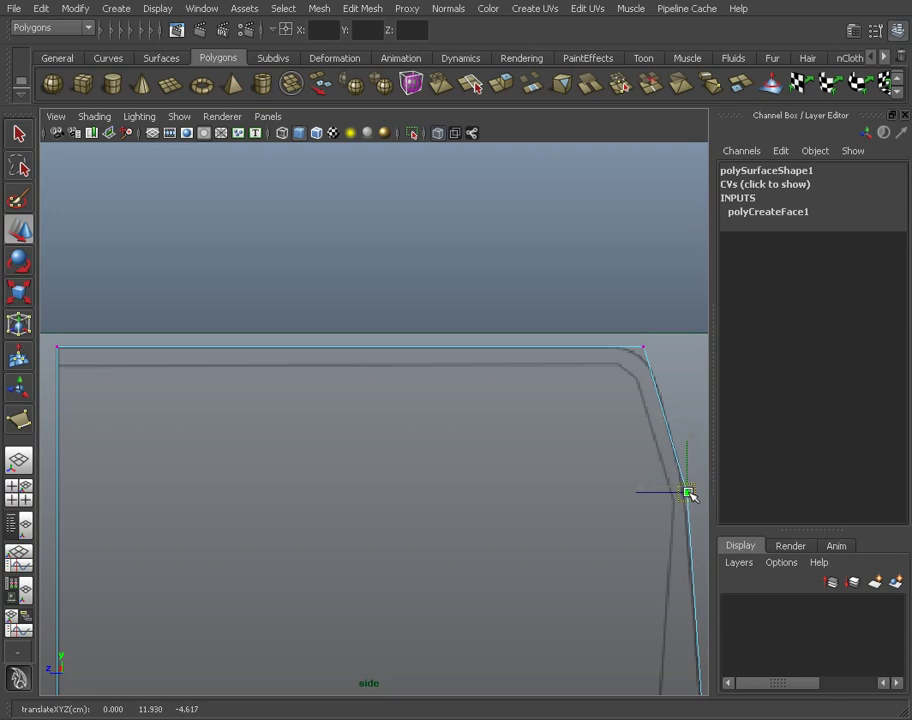
click(643, 347)
drag(598, 346, 601, 347)
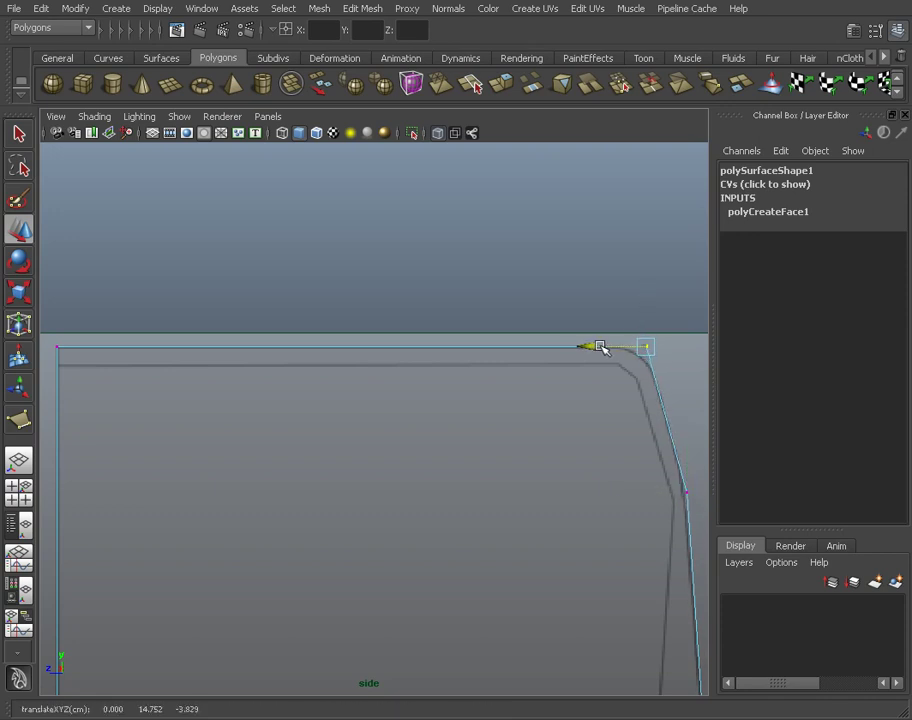
alt+middle_drag(623, 472, 432, 259)
alt+middle_drag(393, 432, 361, 163)
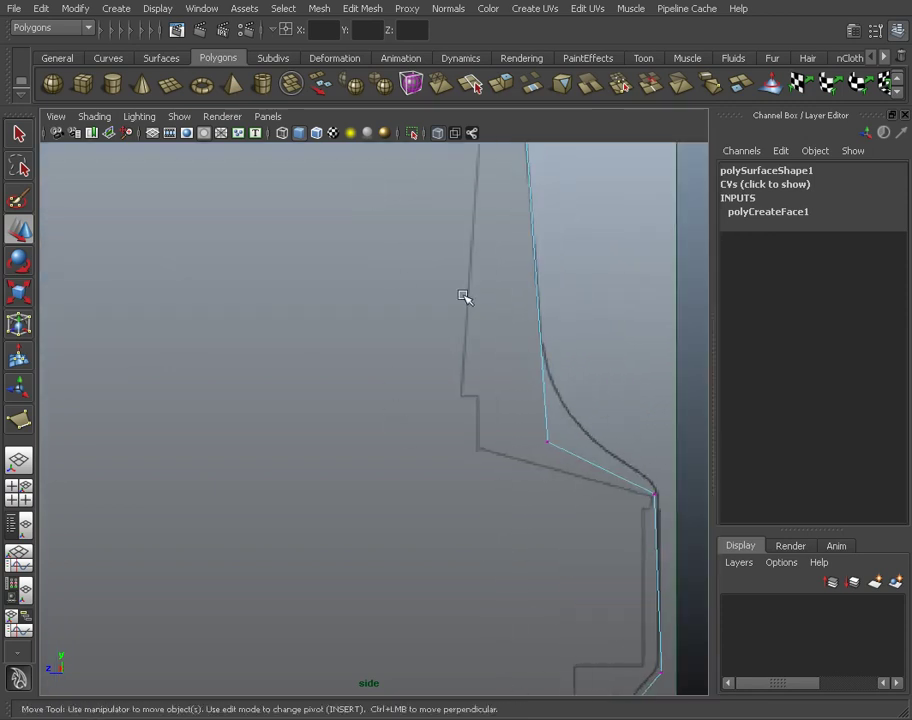
- Move the vertices at the base of the slope up onto the reference curve
click(550, 441)
mouse_move(546, 381)
mouse_down()
mouse_move(550, 350)
mouse_move(548, 360)
mouse_up()
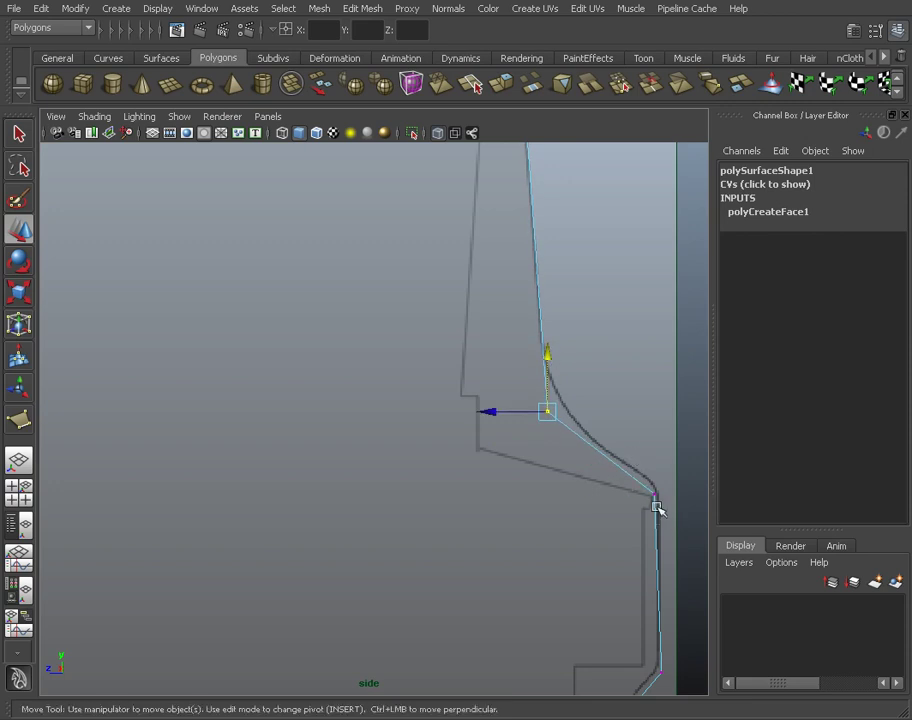
click(656, 505)
drag(656, 434, 656, 416)
drag(627, 472, 610, 472)
drag(658, 417, 657, 425)
click(547, 411)
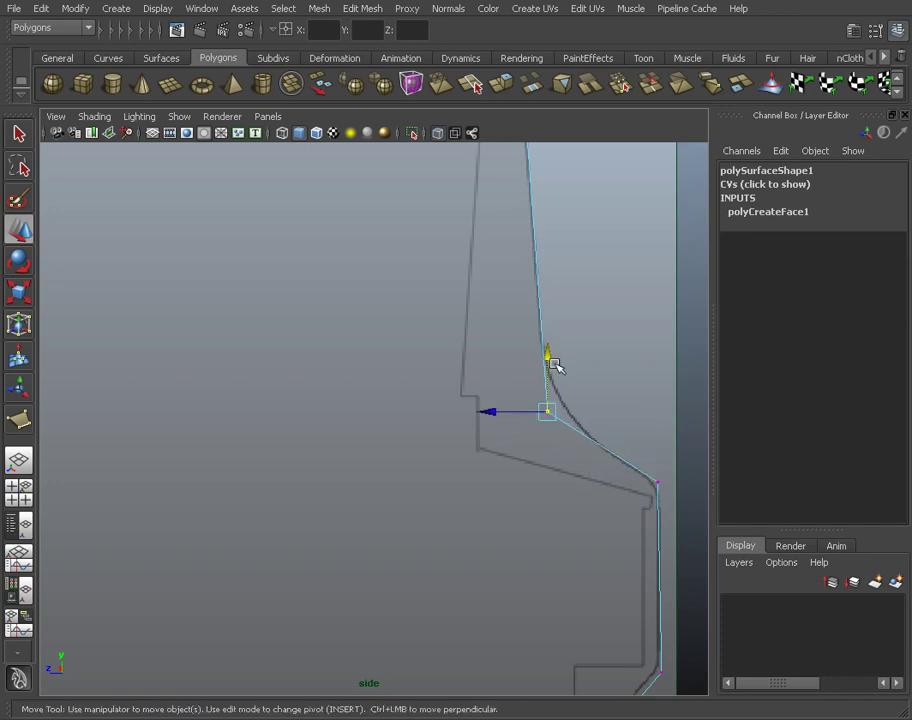
drag(555, 366, 548, 348)
click(586, 540)
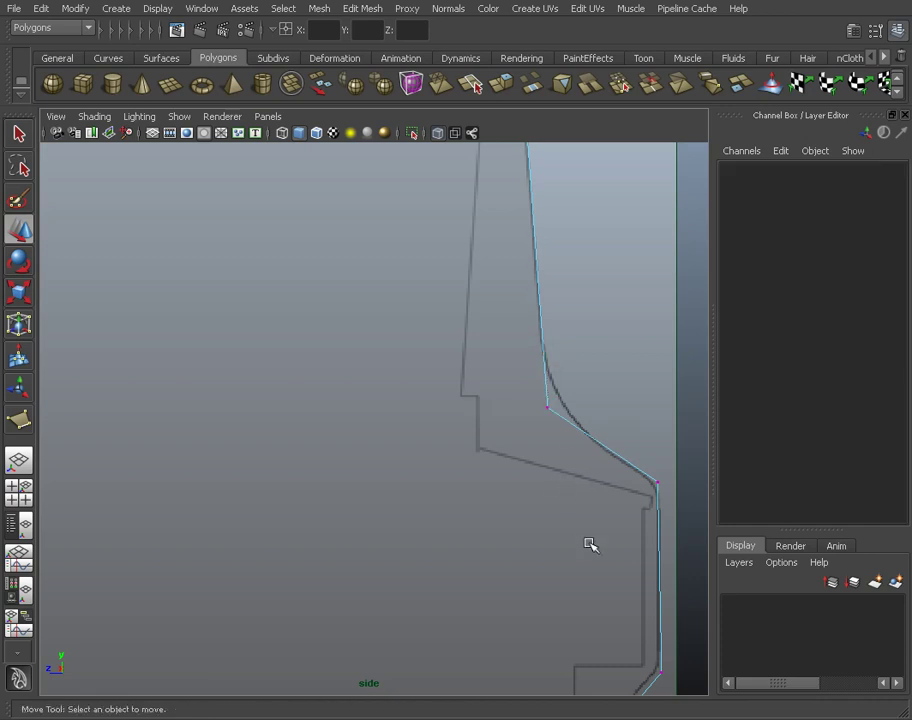
alt+middle_drag(588, 544, 563, 447)
- Move the lower-step and upper front vertices together onto the drawing's front edge
click(594, 502)
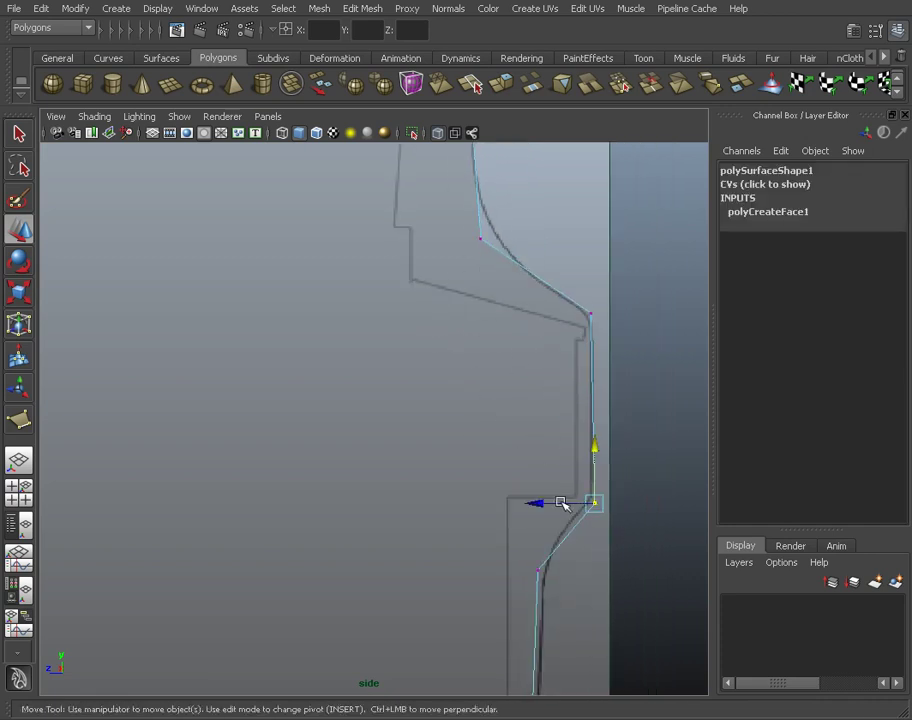
drag(566, 502, 546, 502)
shift+click(590, 313)
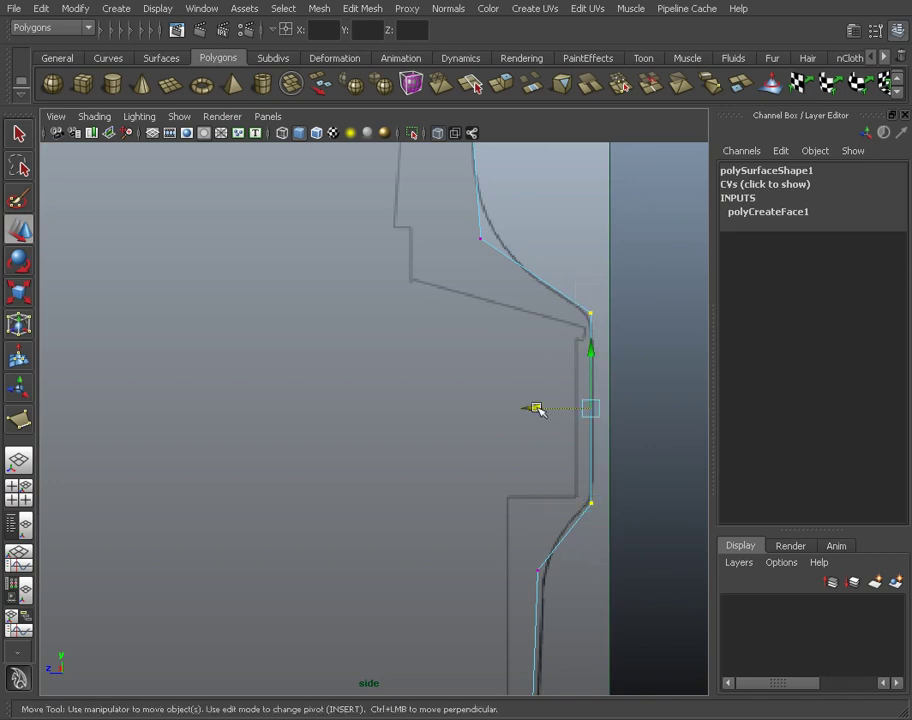
drag(538, 410, 540, 410)
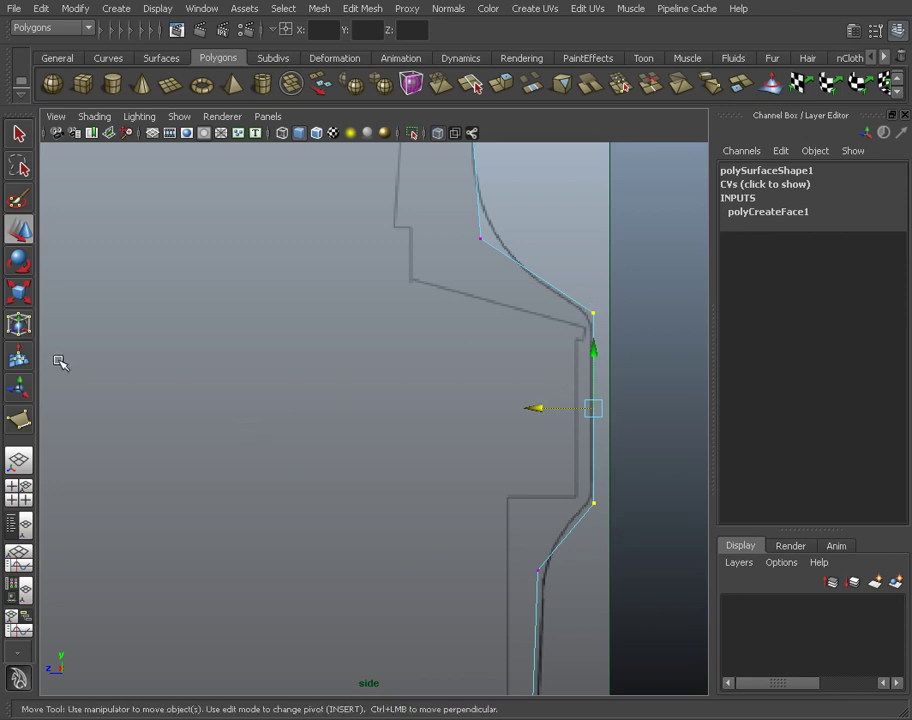
- Scale the two front-edge vertices flat horizontally into a straight vertical line
click(20, 292)
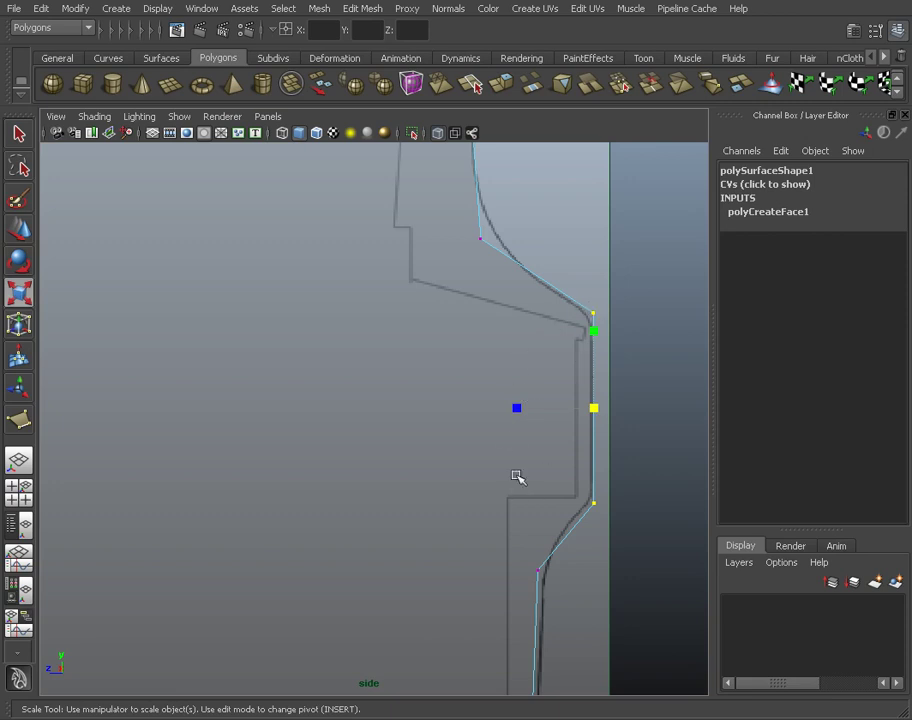
click(517, 409)
drag(517, 409, 593, 410)
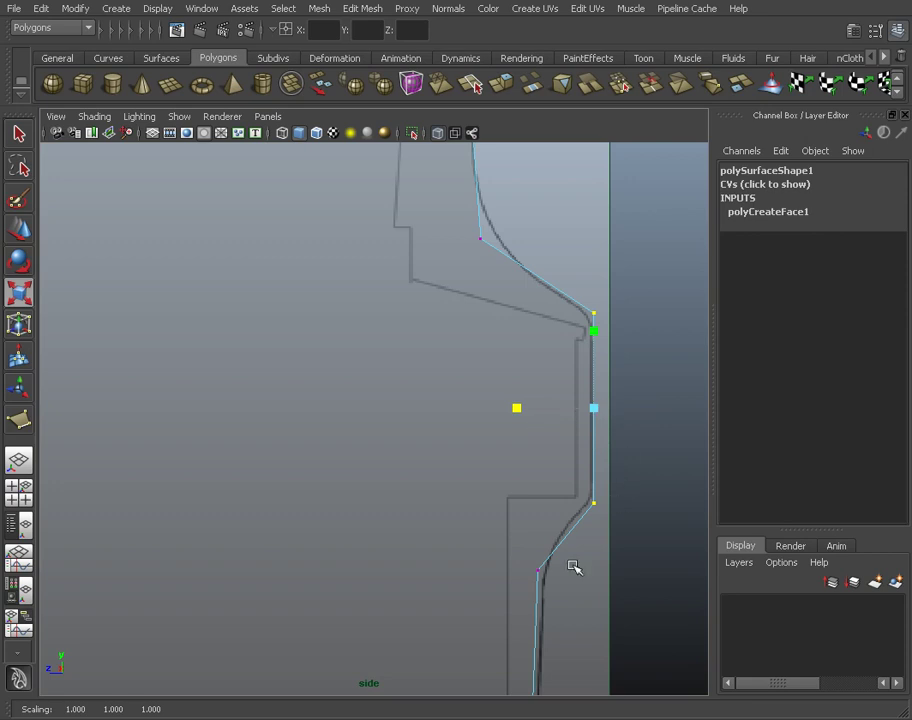
click(593, 503)
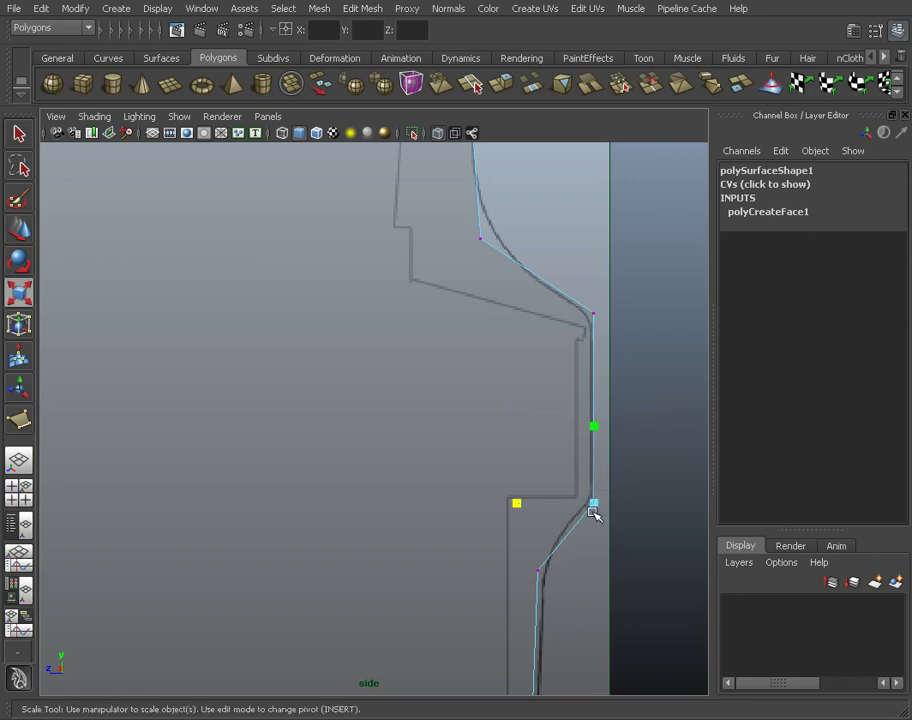
- Move the lower front vertices and bottom corner vertex onto the reference outline
key(w)
drag(592, 448, 595, 452)
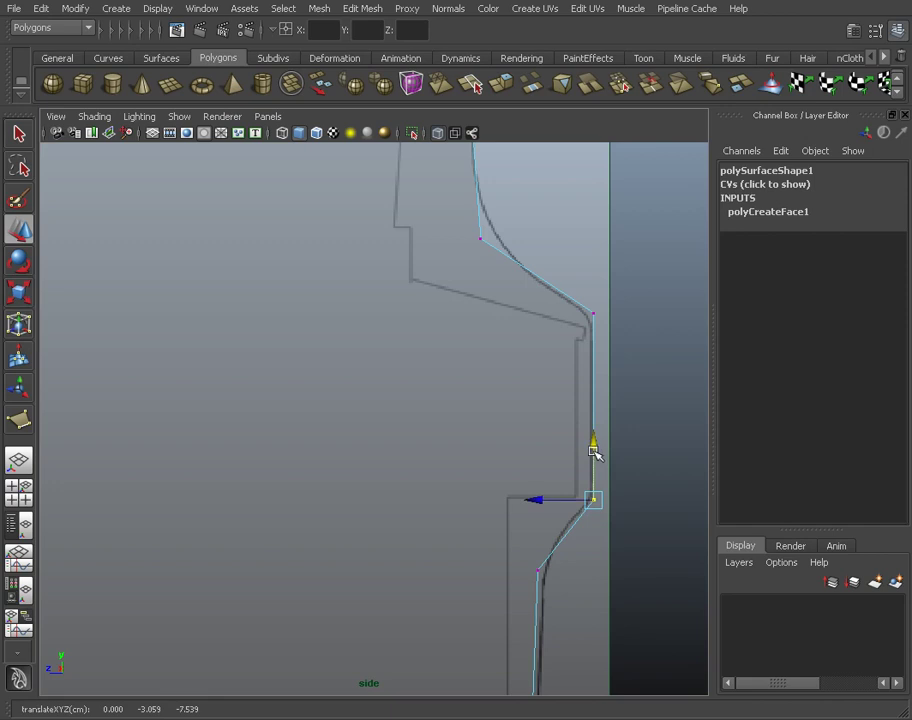
click(525, 578)
drag(554, 592, 487, 570)
mouse_move(550, 551)
mouse_down()
mouse_move(543, 561)
mouse_move(546, 530)
mouse_up()
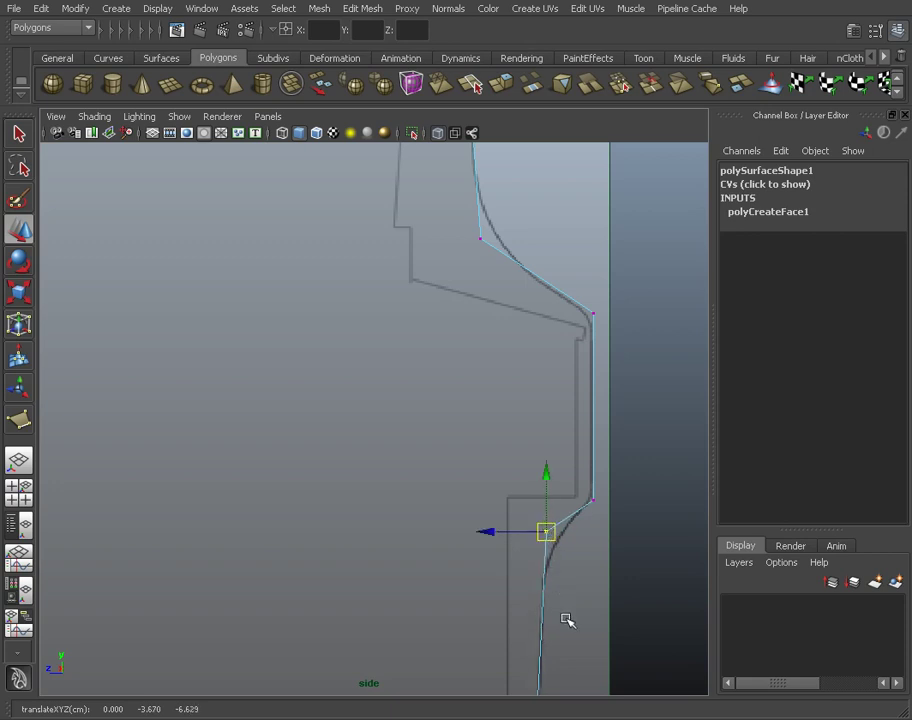
alt+middle_drag(572, 613, 560, 474)
alt+right_drag(560, 474, 538, 344)
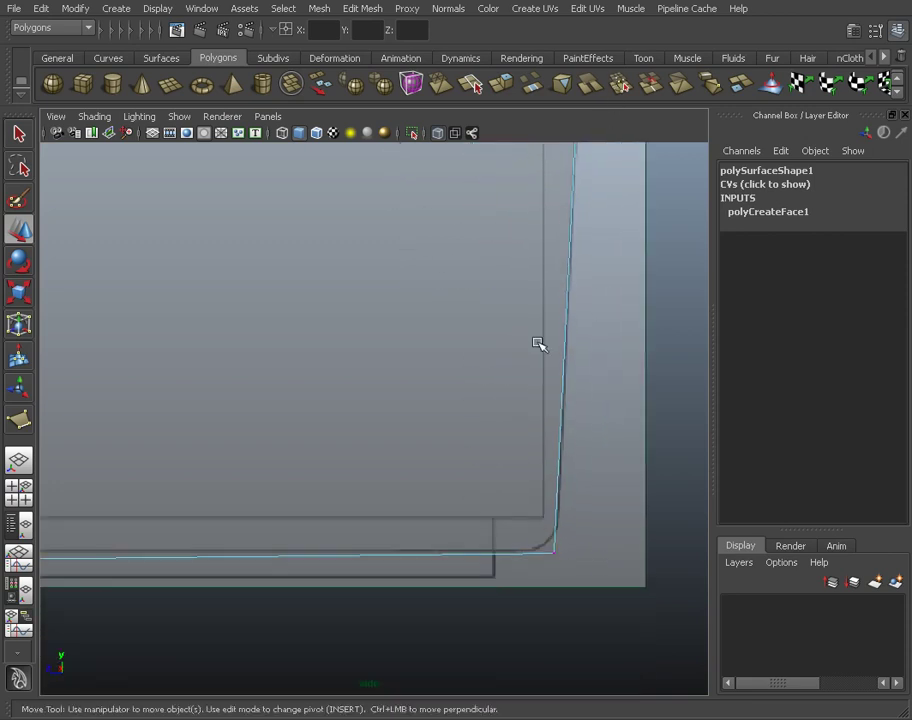
click(535, 560)
drag(495, 552, 491, 546)
- Scale the bottom vertices flat into a level bottom edge, then frame the whole outline
alt+right_drag(444, 483, 353, 455)
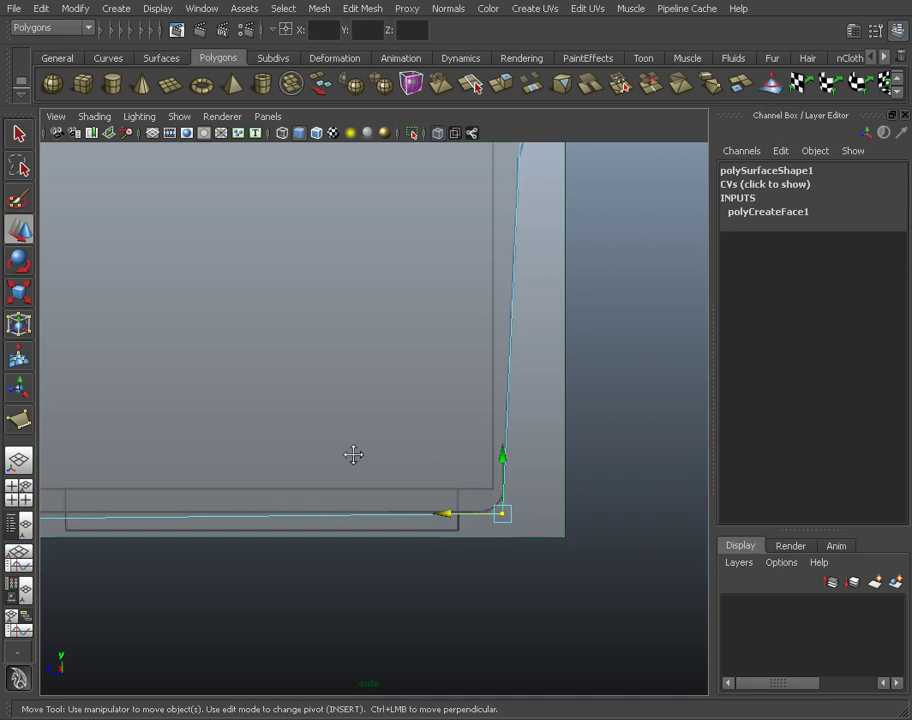
alt+middle_drag(353, 455, 482, 476)
drag(111, 500, 673, 603)
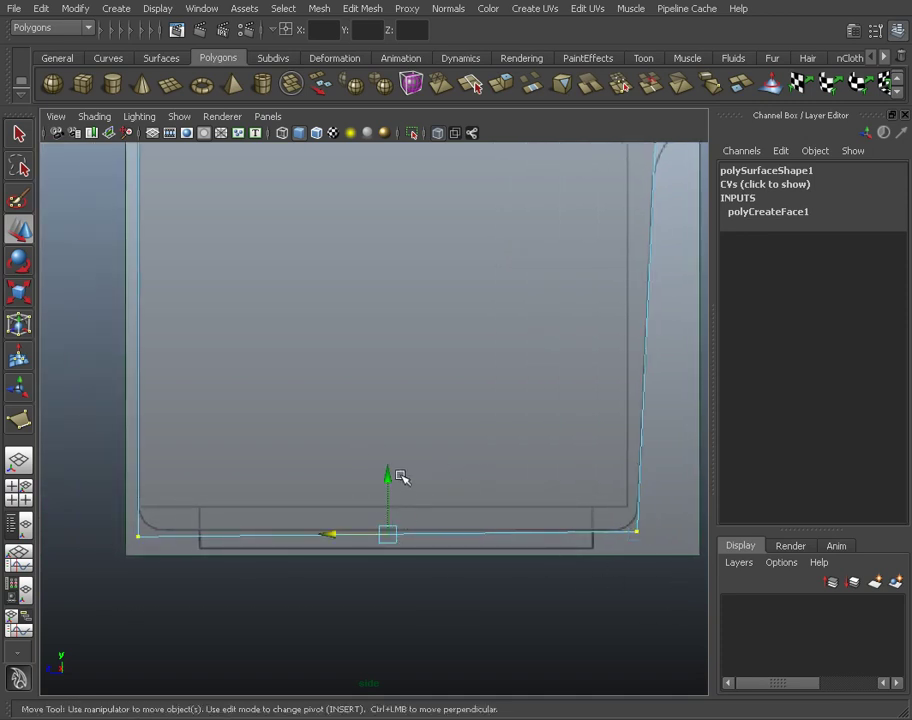
click(18, 292)
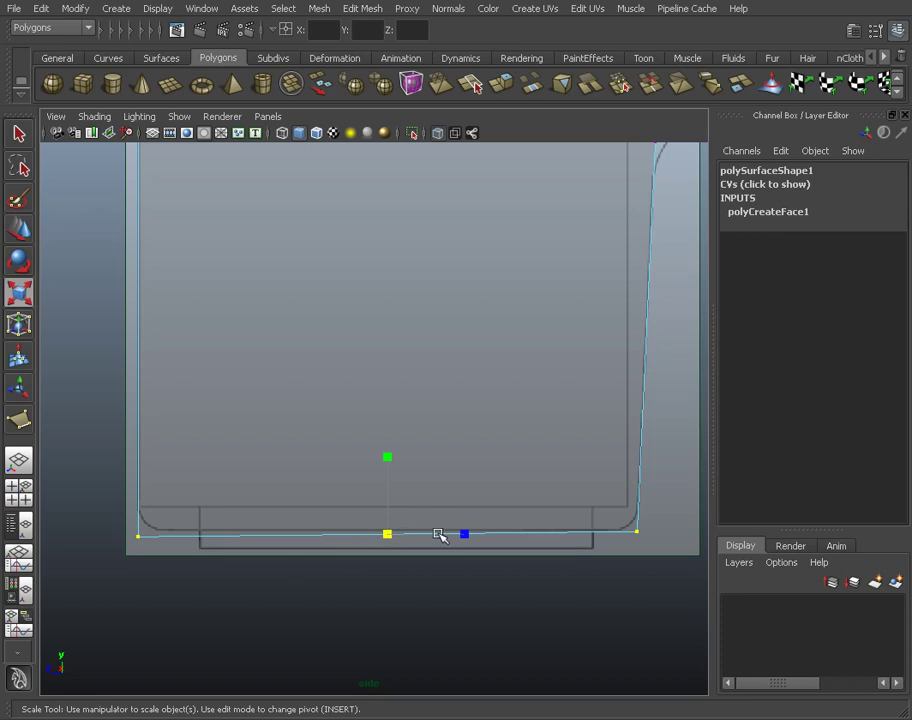
drag(387, 457, 384, 525)
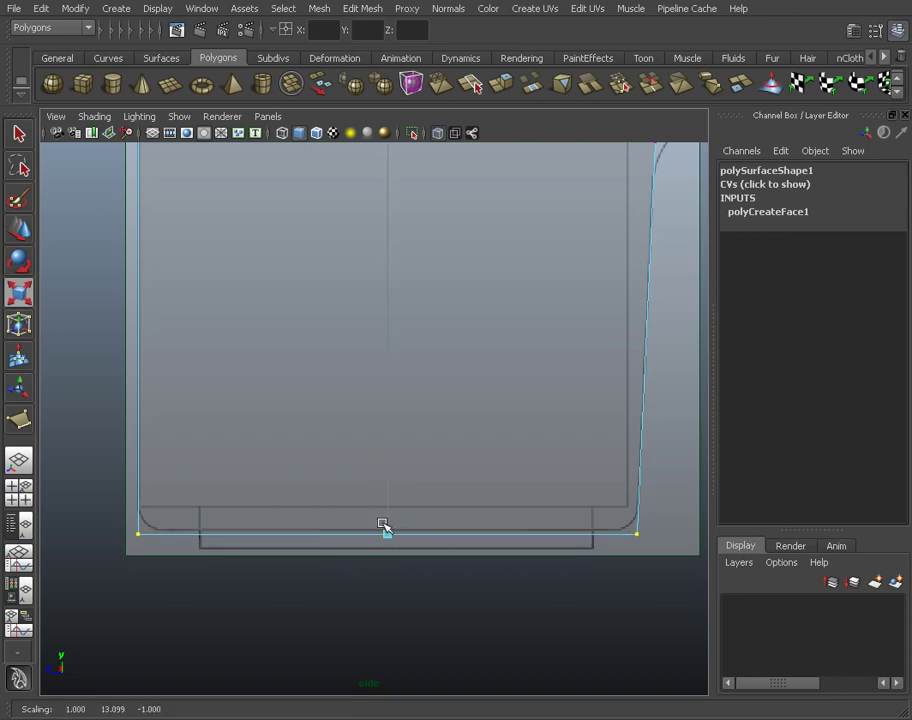
key(w)
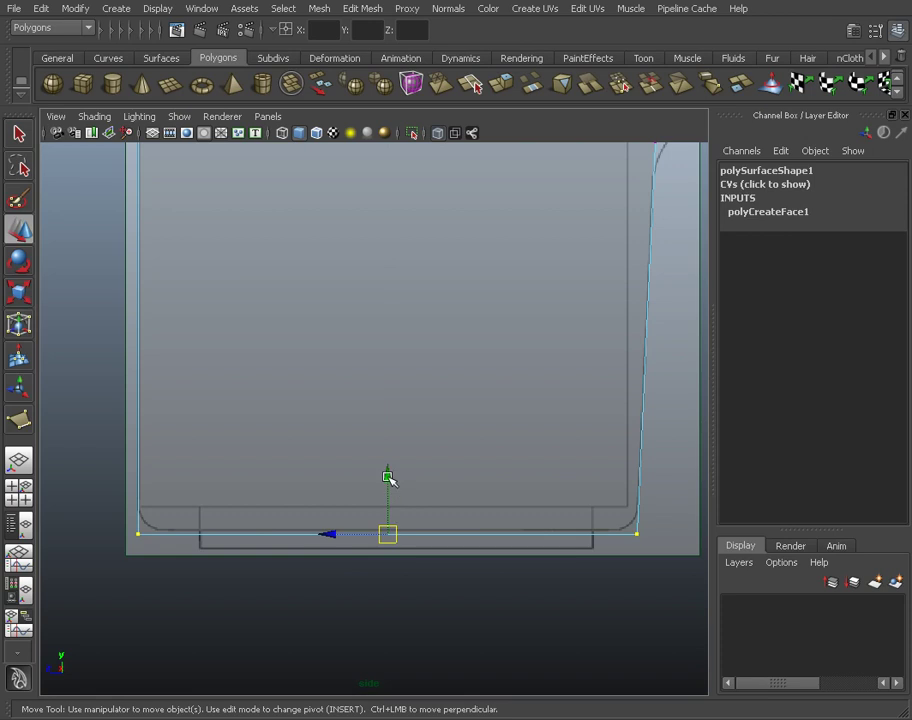
drag(388, 477, 399, 468)
click(420, 454)
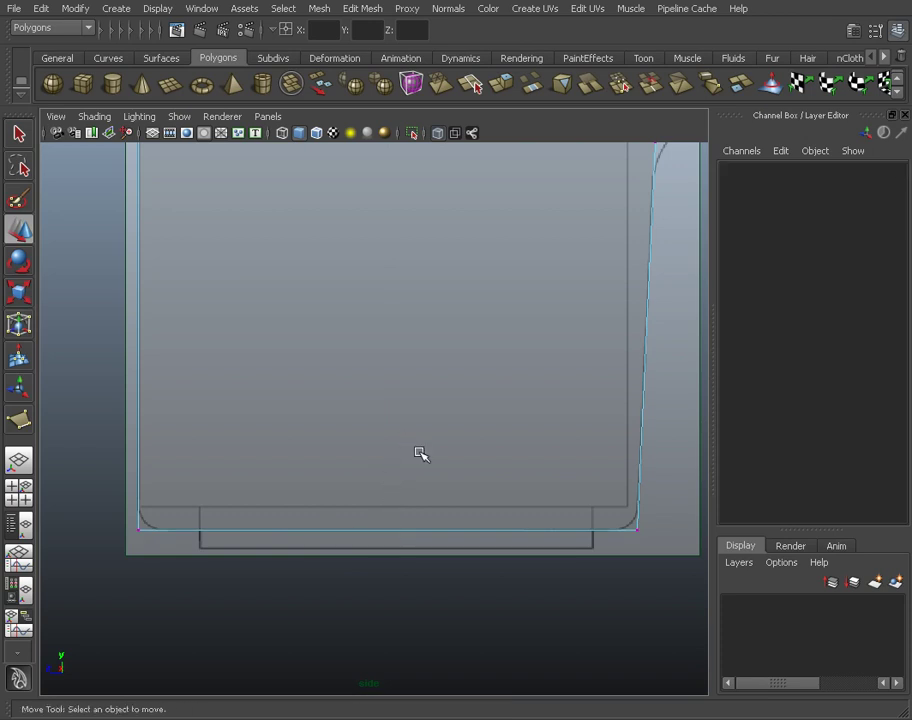
key(a)
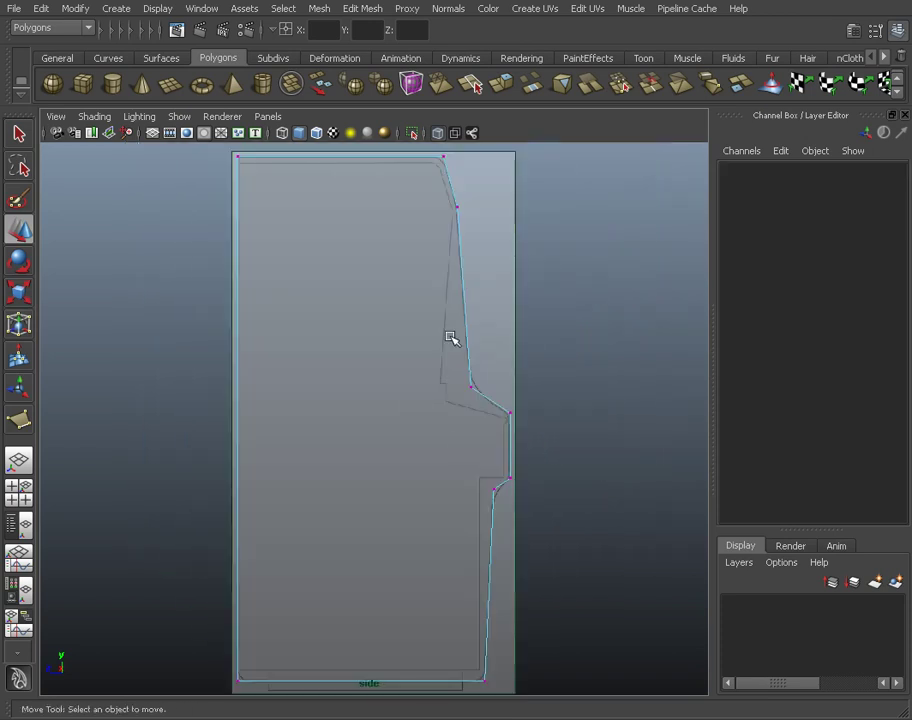
- Return to the four-view layout, smooth-shade the side panel, and orbit the perspective view around it
key(space)
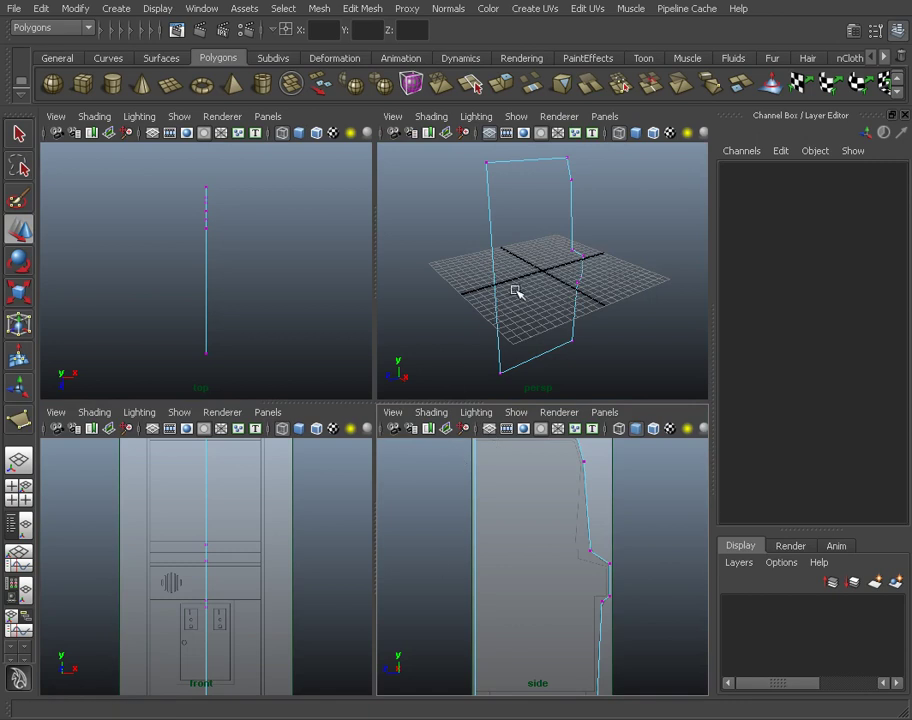
key(5)
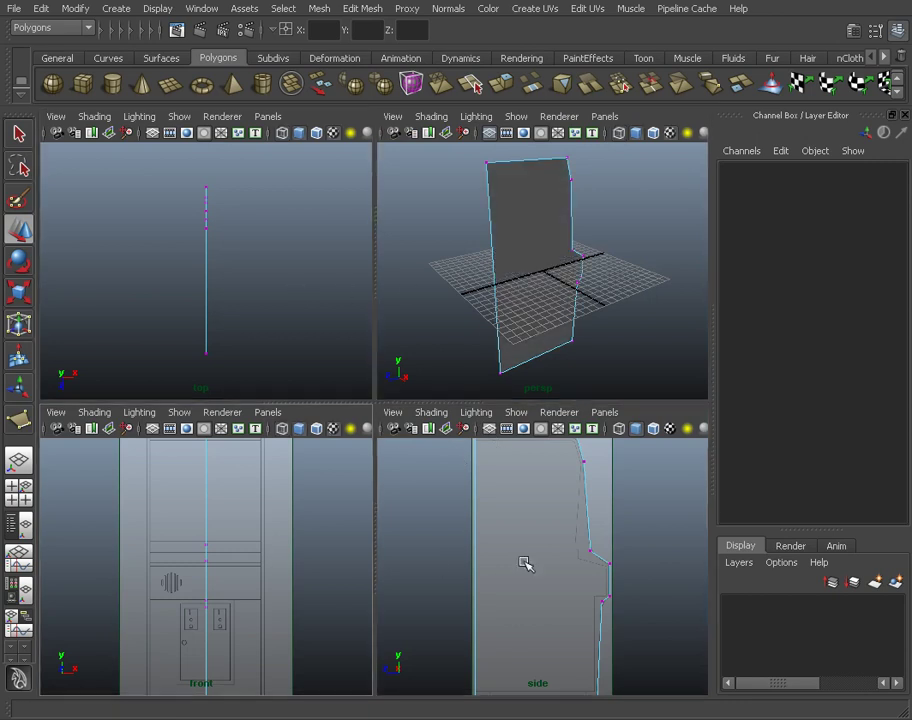
alt+drag(643, 246, 643, 246)
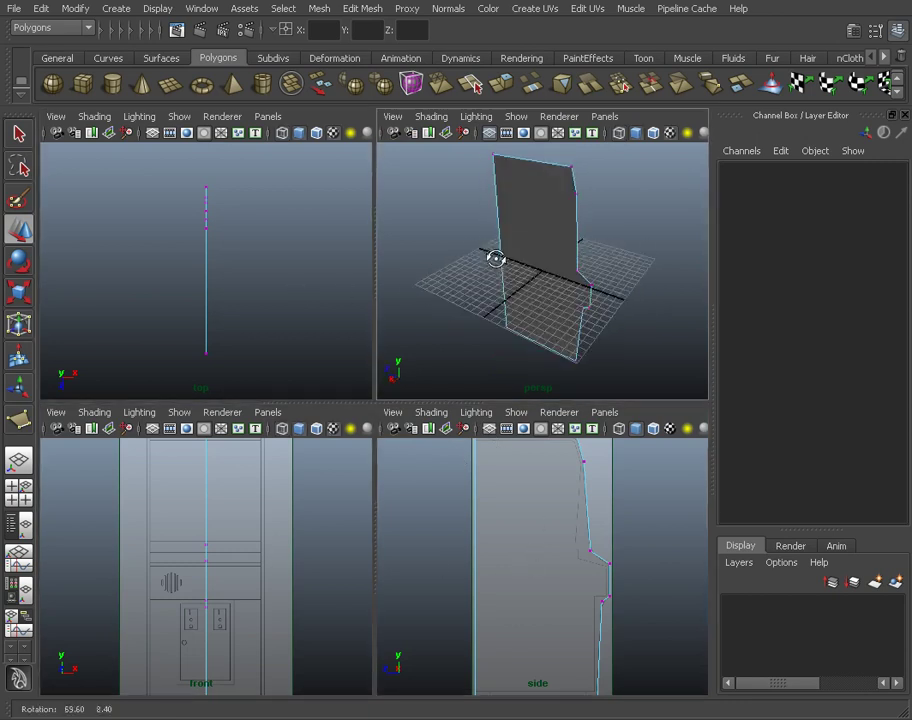
alt+drag(495, 258, 517, 295)
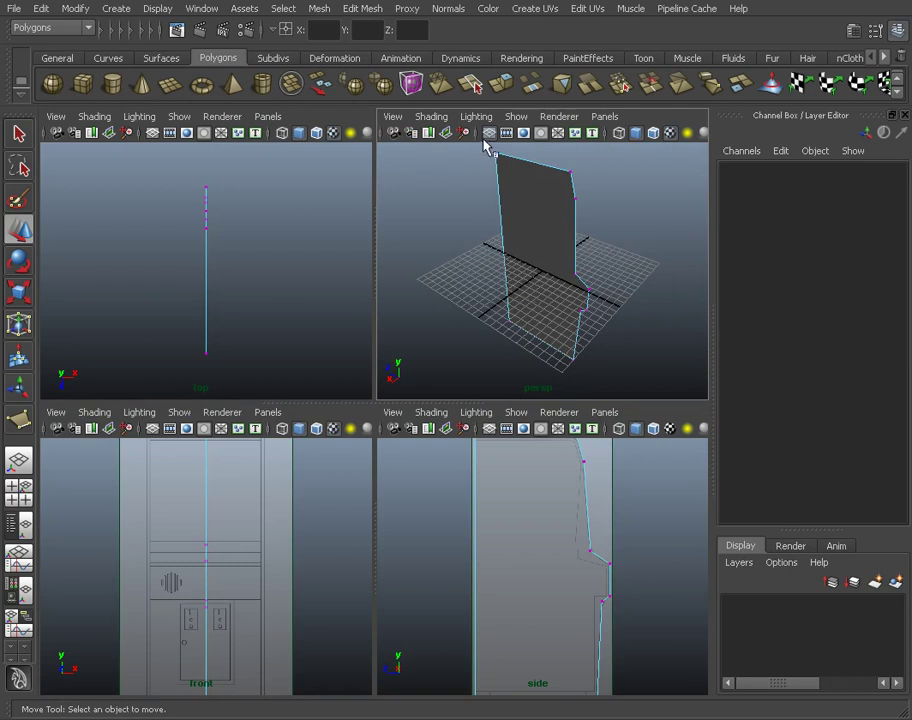
alt+drag(485, 147, 517, 259)
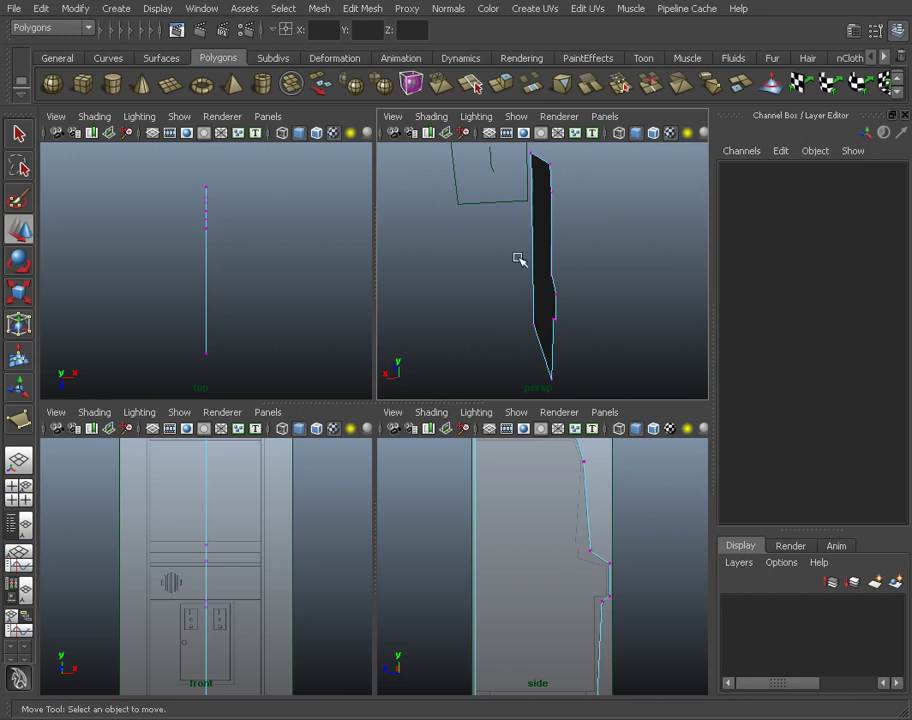
- Move the side panel (polySurface1) to Translate X 5.28 beside the cabinet in the front view
key(space)
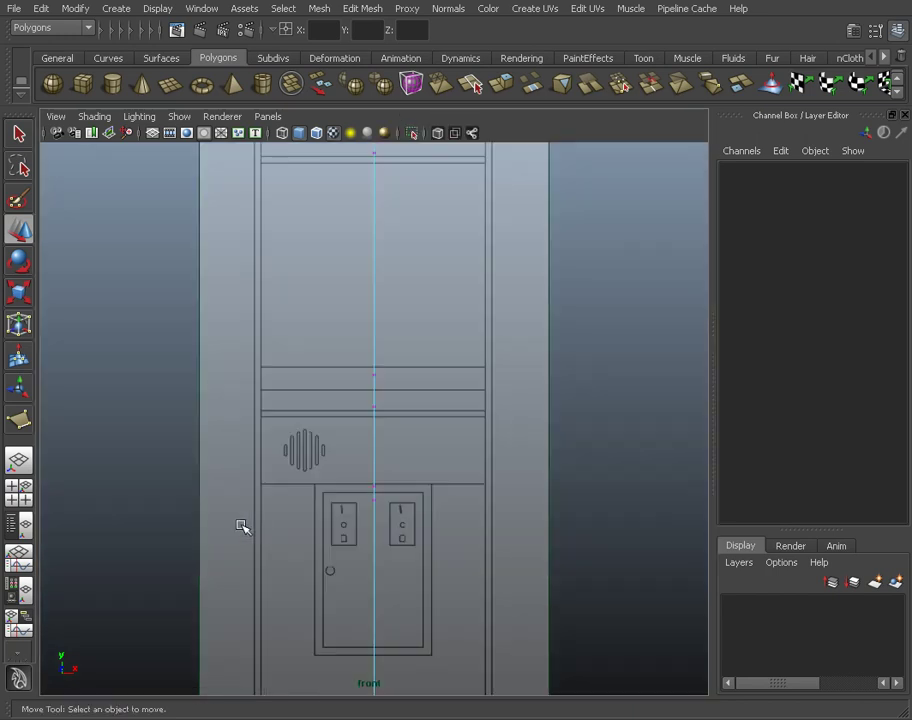
alt+right_drag(426, 446, 240, 423)
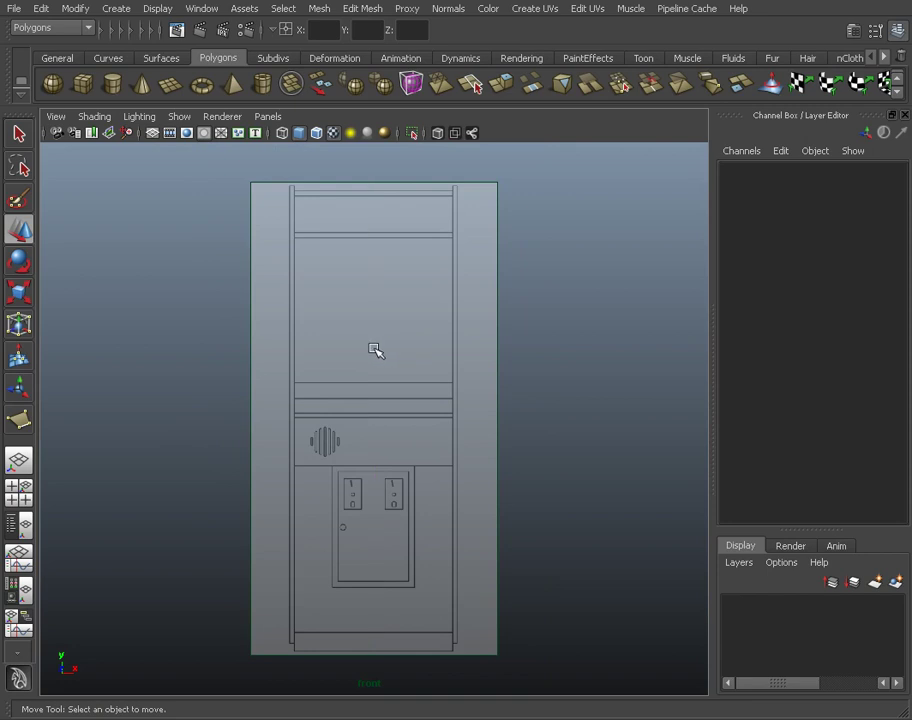
click(365, 347)
drag(431, 421, 515, 423)
scroll(510, 385, up, 3)
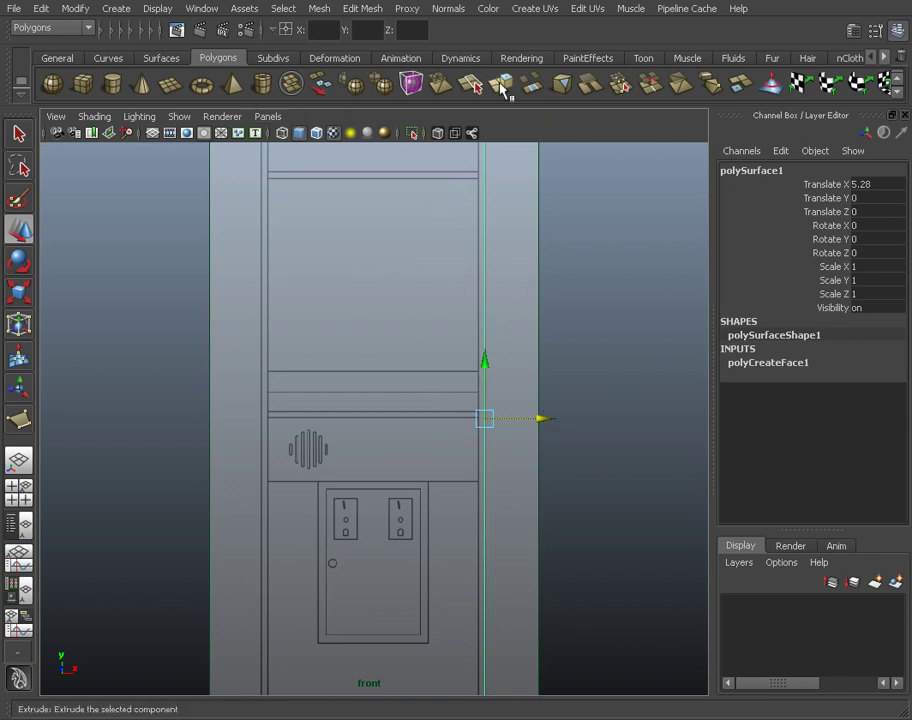
- Extrude the panel's face 0.327 along local Z to give it thickness, then deselect it
click(362, 8)
click(372, 53)
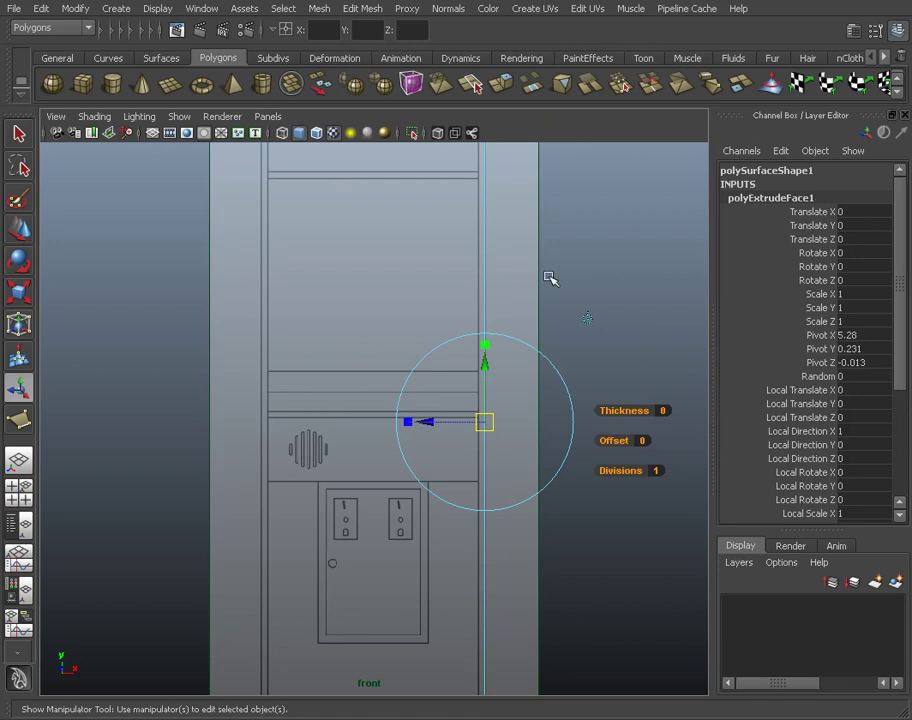
drag(428, 423, 420, 422)
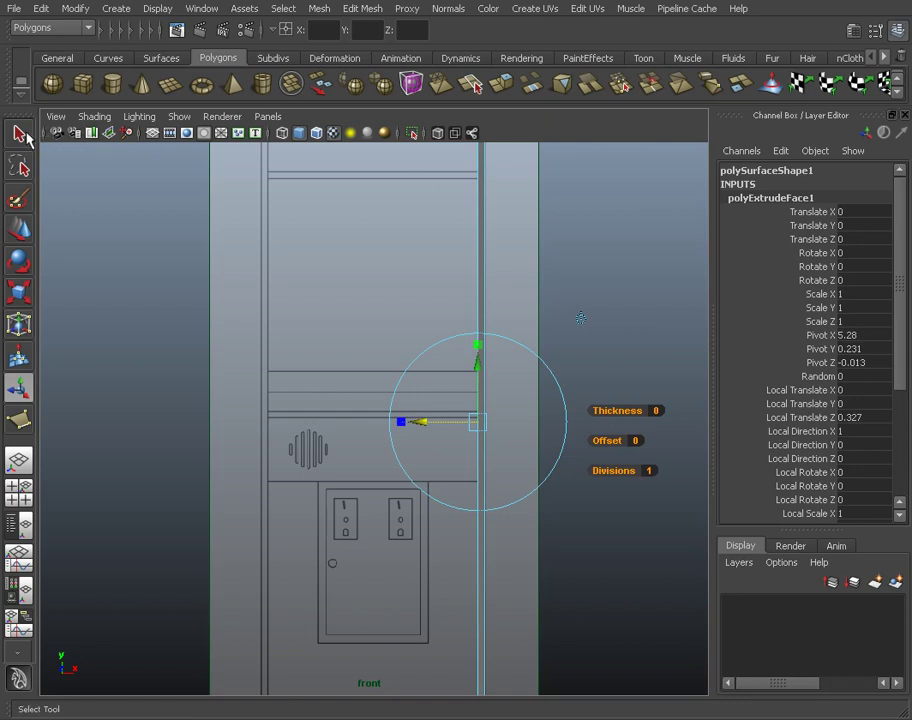
click(20, 136)
click(536, 272)
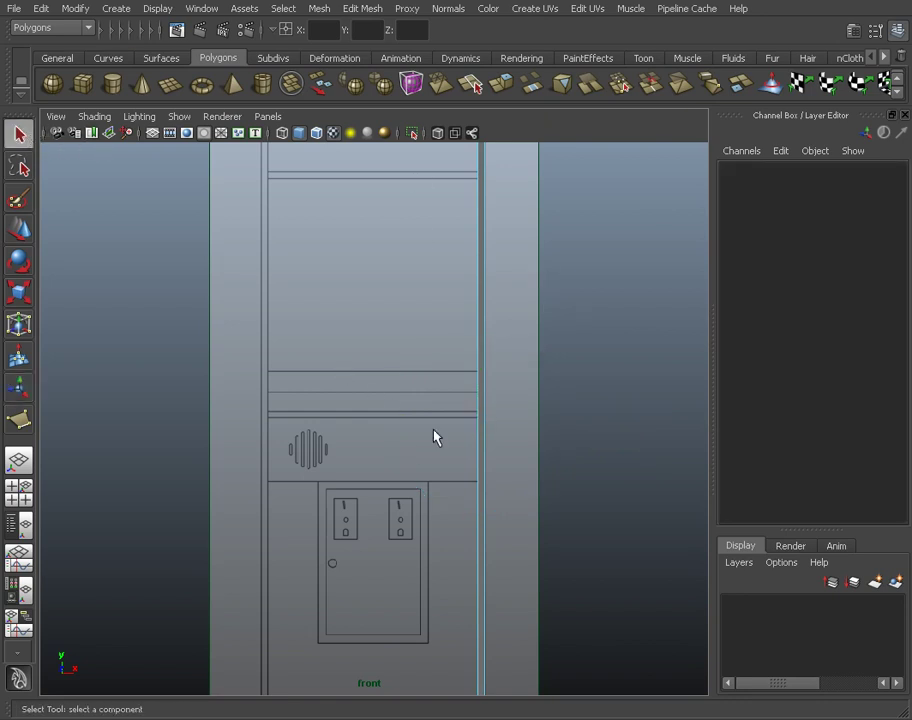
- Review the panel's front outline and lower part in the side view, then zoom perspective in close
key(space)
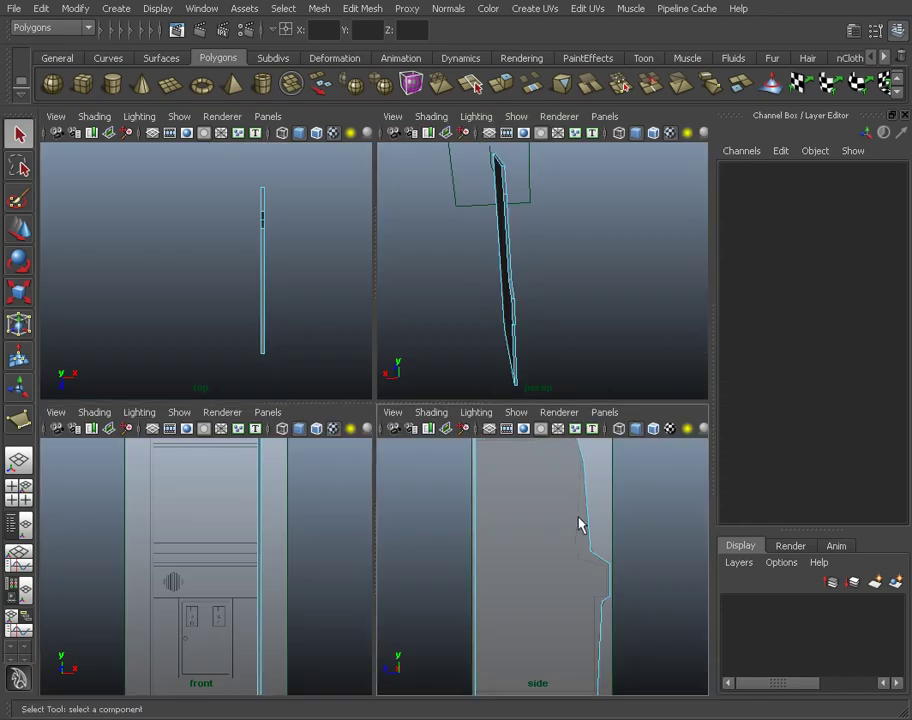
key(space)
alt+middle_drag(558, 301, 450, 265)
scroll(540, 234, up, 3)
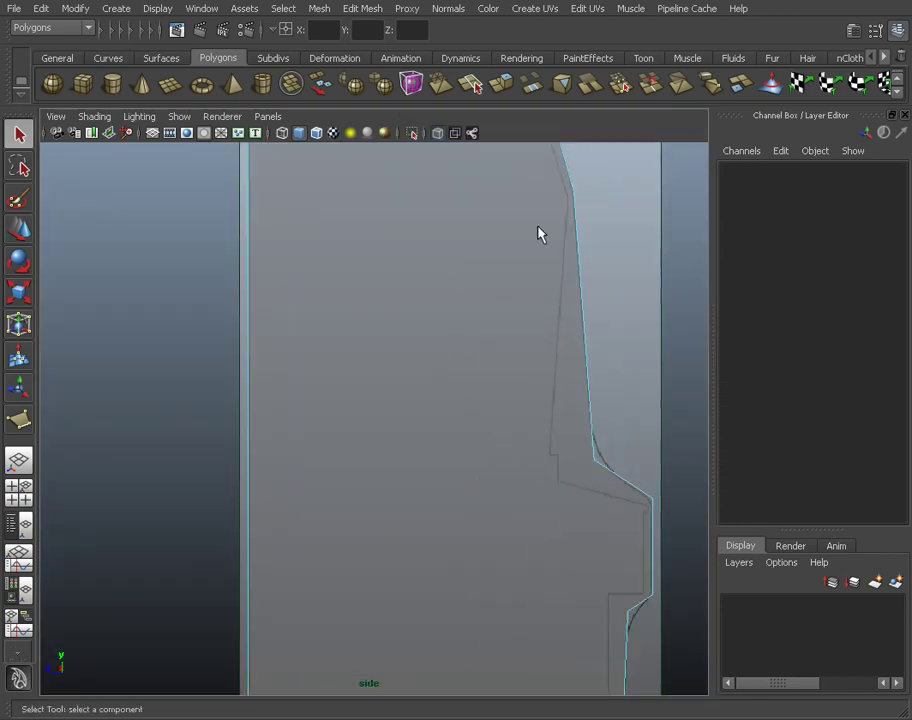
alt+middle_drag(540, 234, 495, 391)
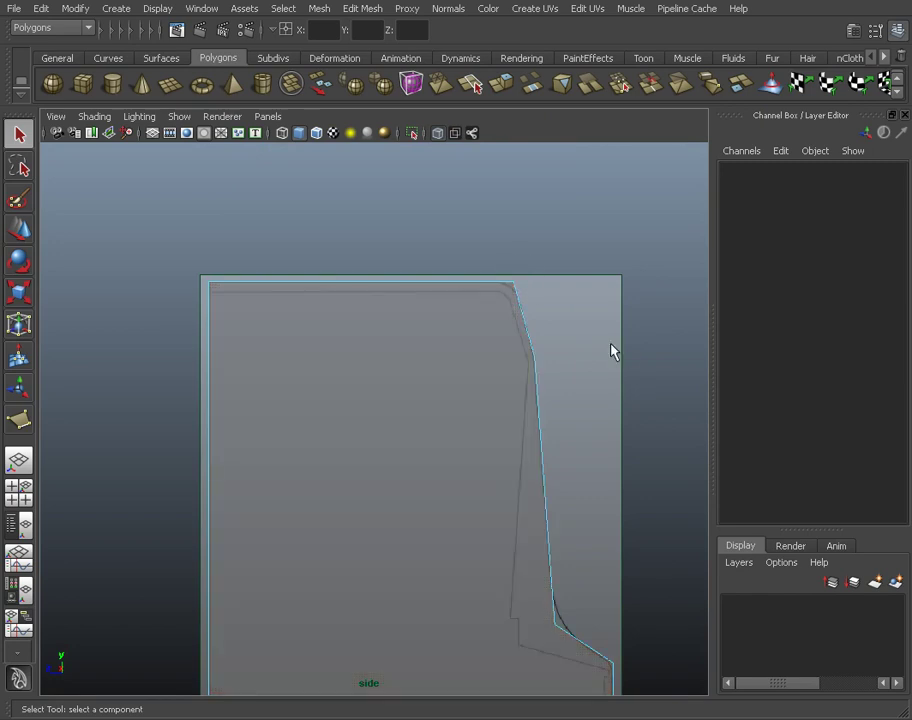
key(space)
alt+right_drag(519, 222, 656, 230)
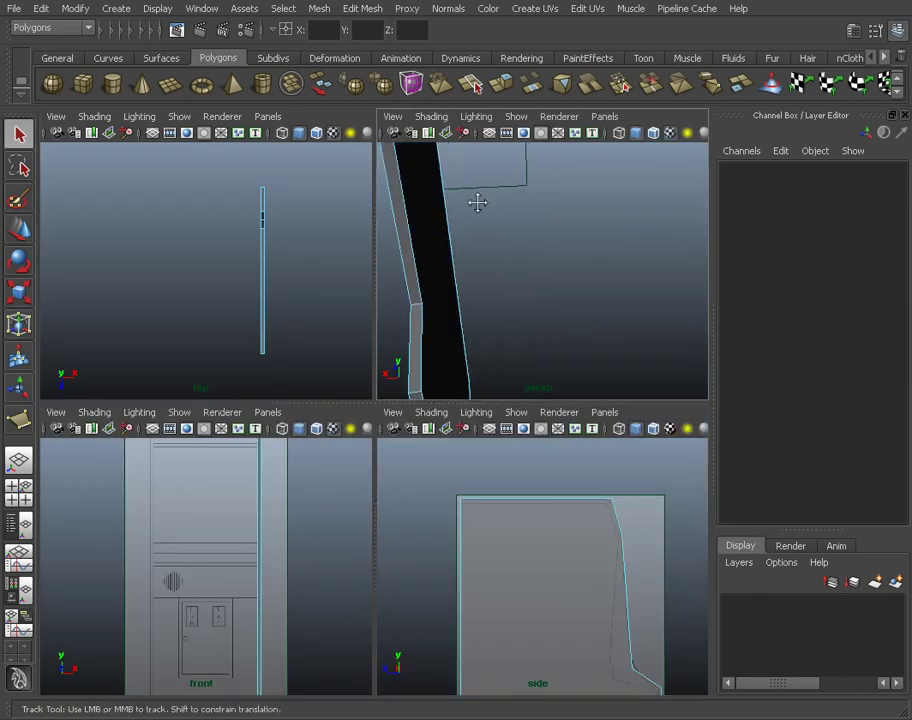
alt+middle_drag(476, 201, 561, 398)
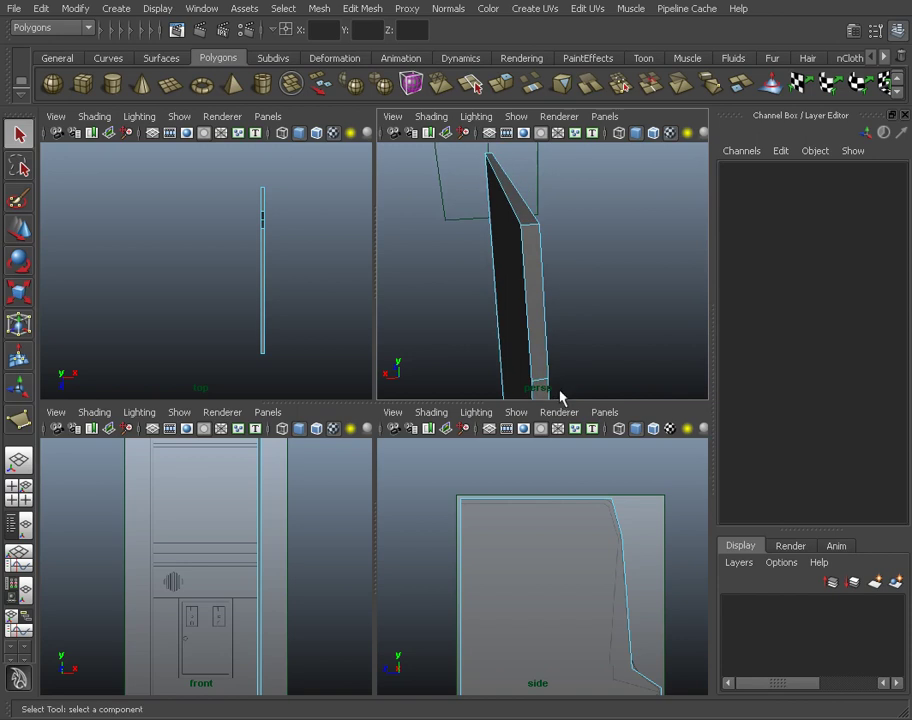
- Select the side panel mesh and orbit around it in a maximized perspective view
click(529, 232)
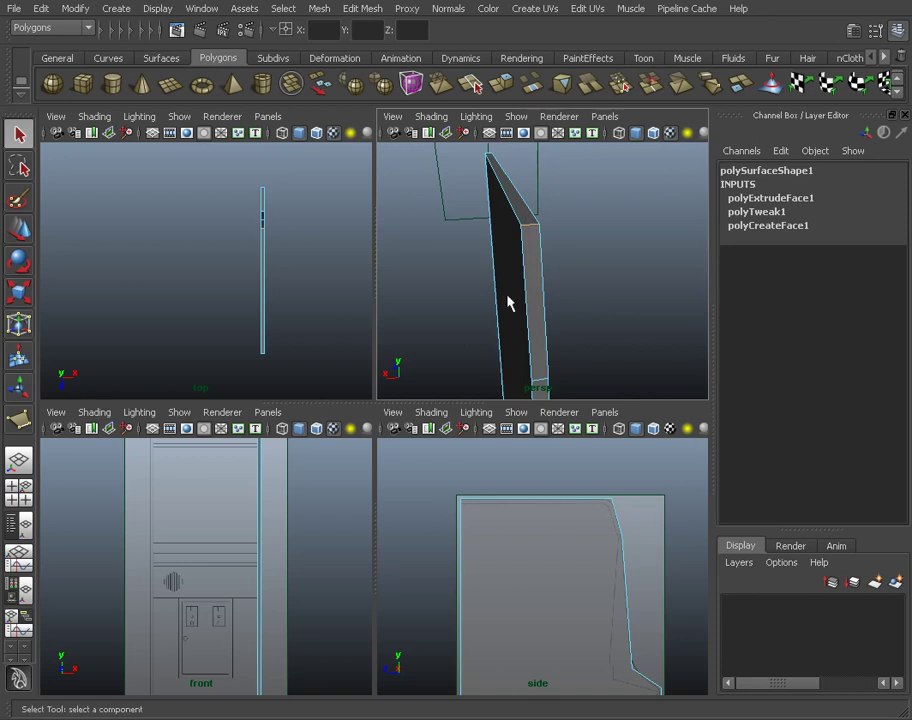
alt+middle_drag(523, 305, 560, 160)
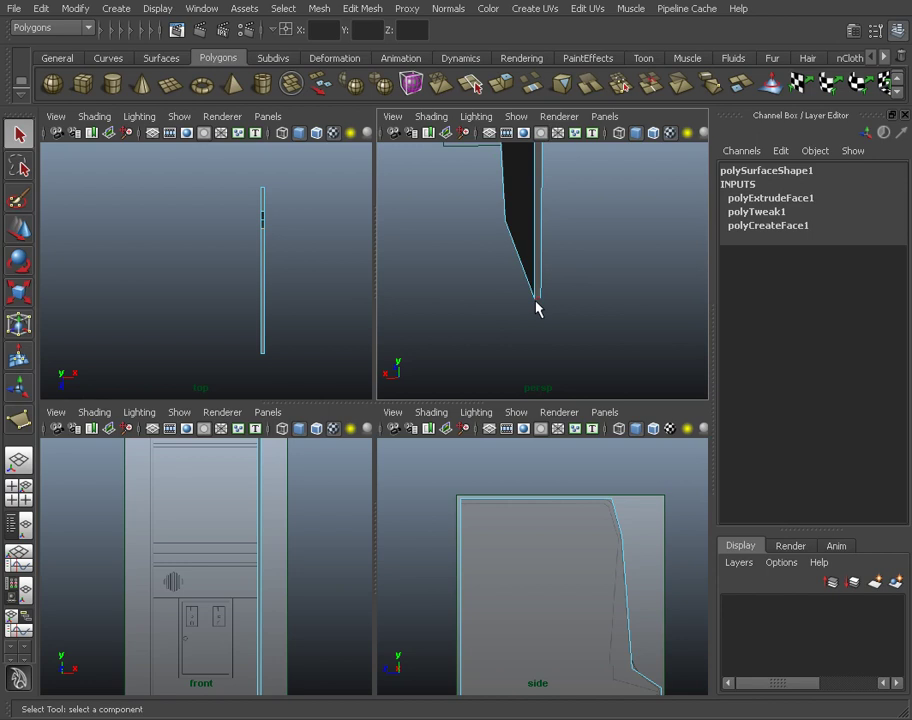
scroll(592, 295, up, 5)
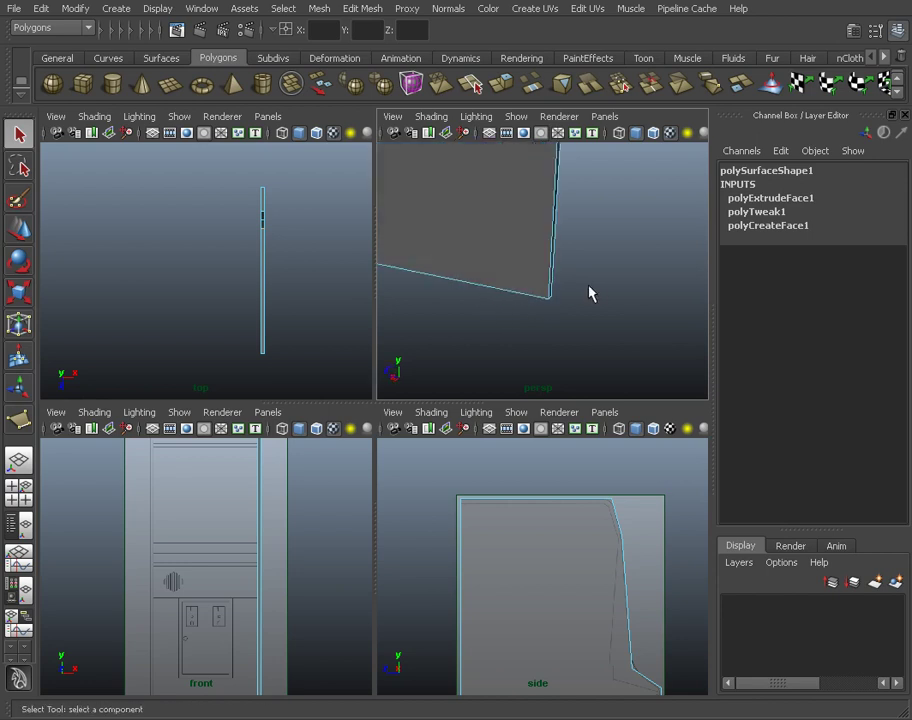
alt+middle_drag(484, 293, 654, 270)
alt+drag(654, 270, 512, 236)
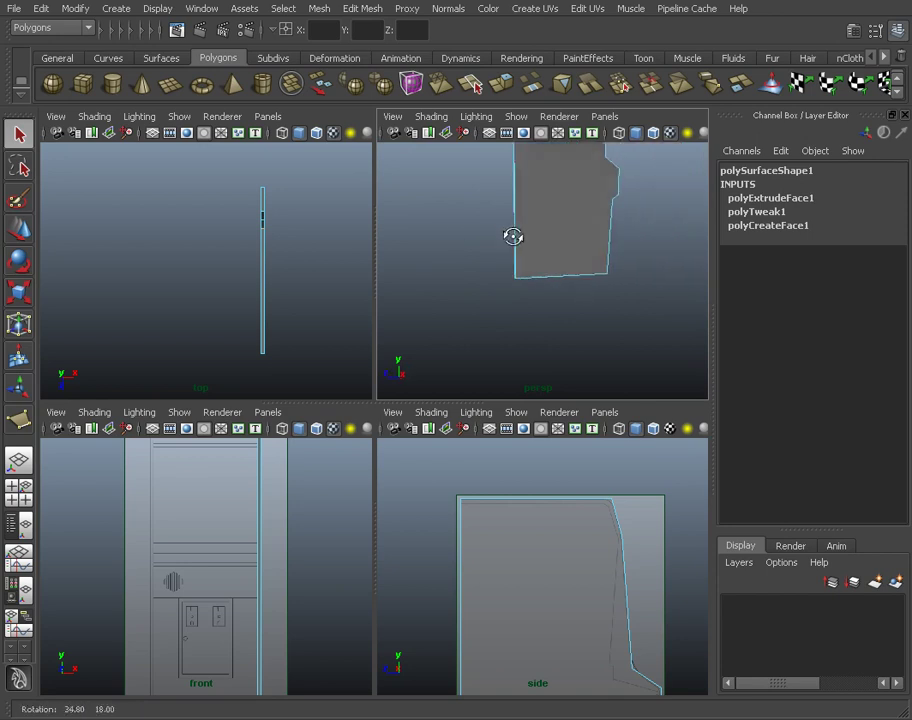
alt+drag(576, 228, 555, 258)
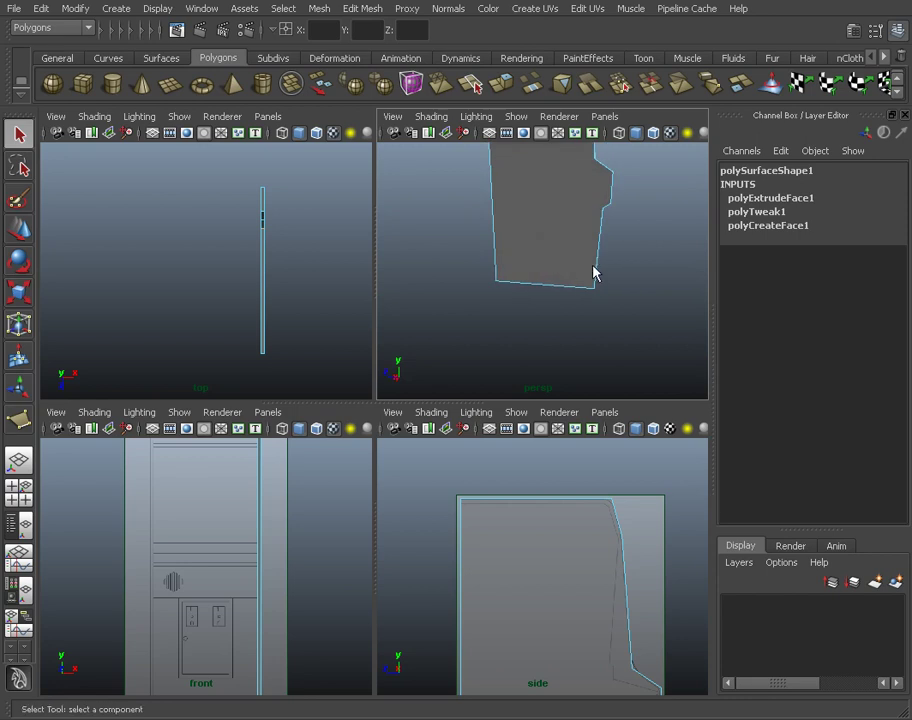
key(space)
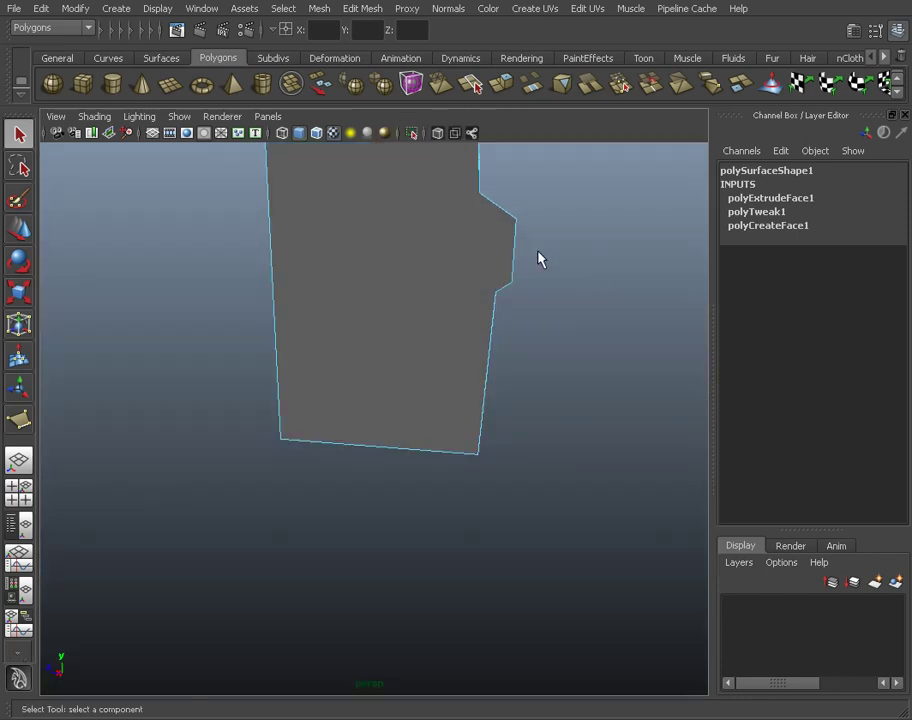
- Frame the side panel and apply Edit Mesh > Bevel, centring it in the enlarged side view
key(f)
click(447, 9)
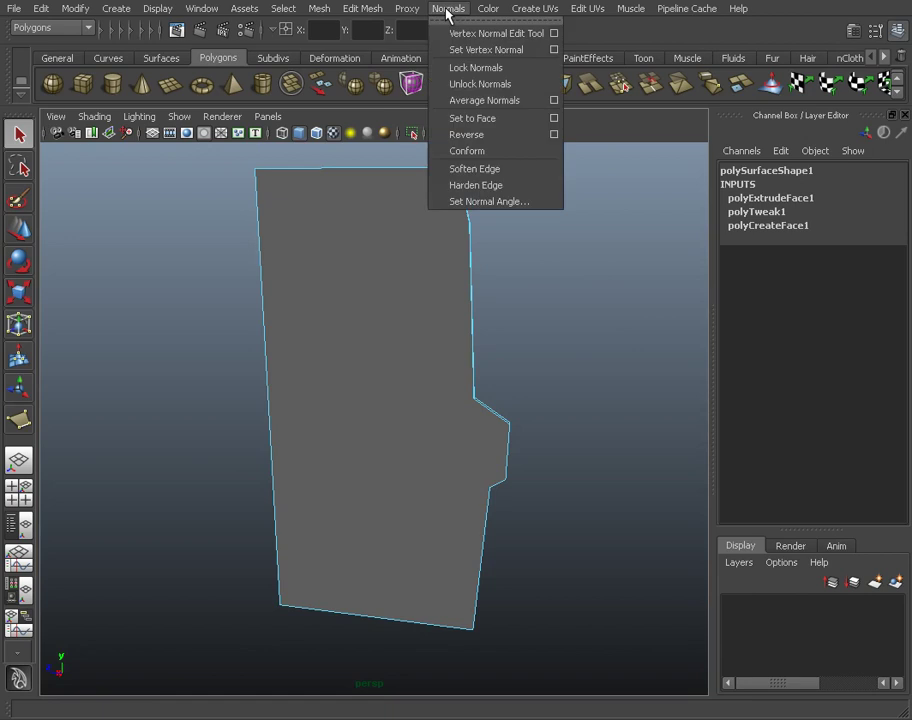
mouse_move(368, 10)
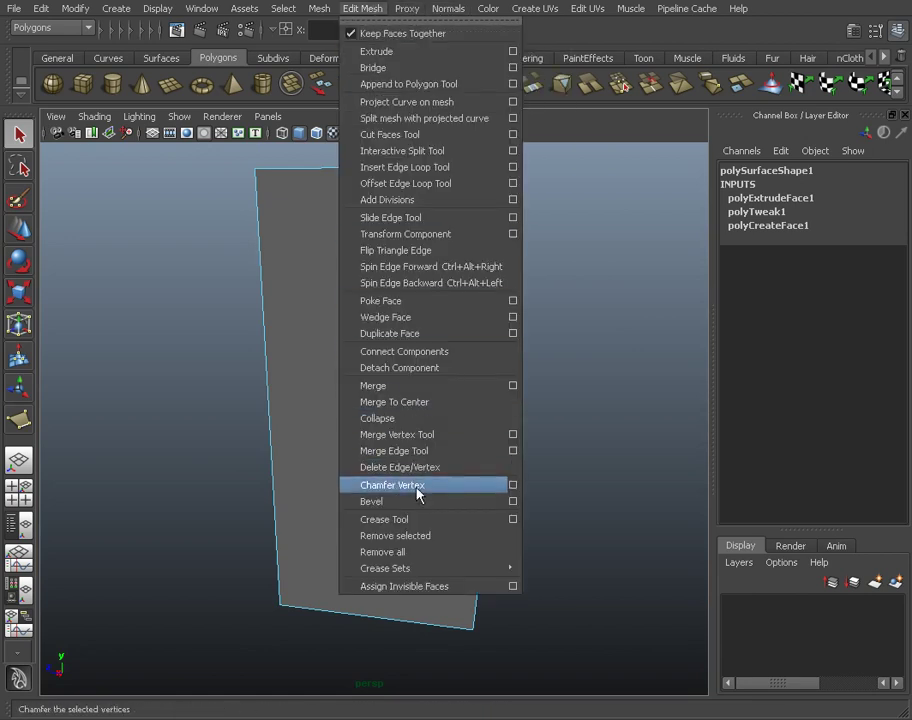
click(418, 501)
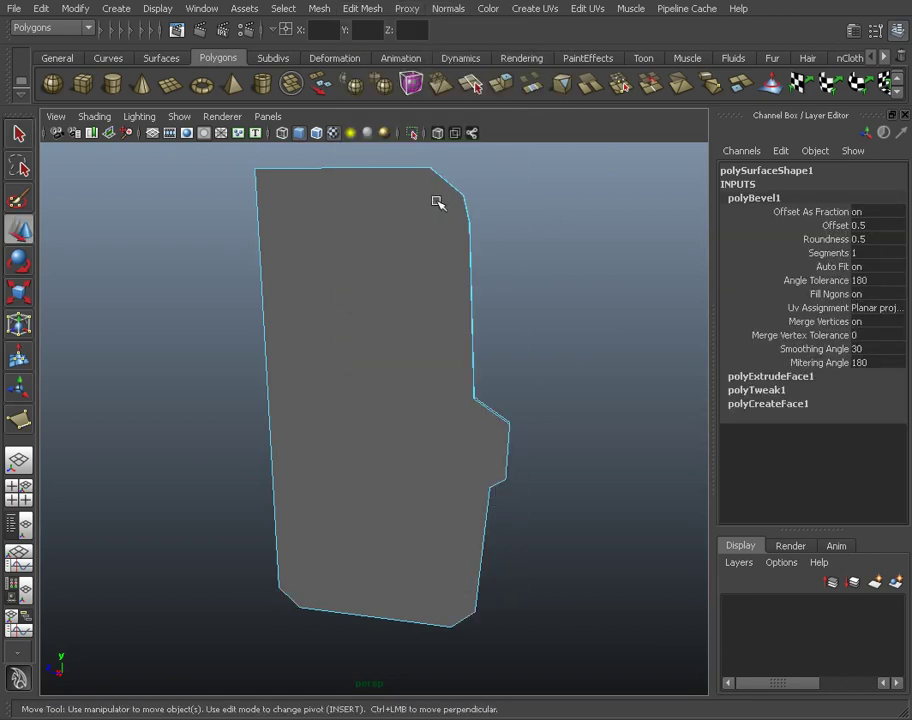
key(space)
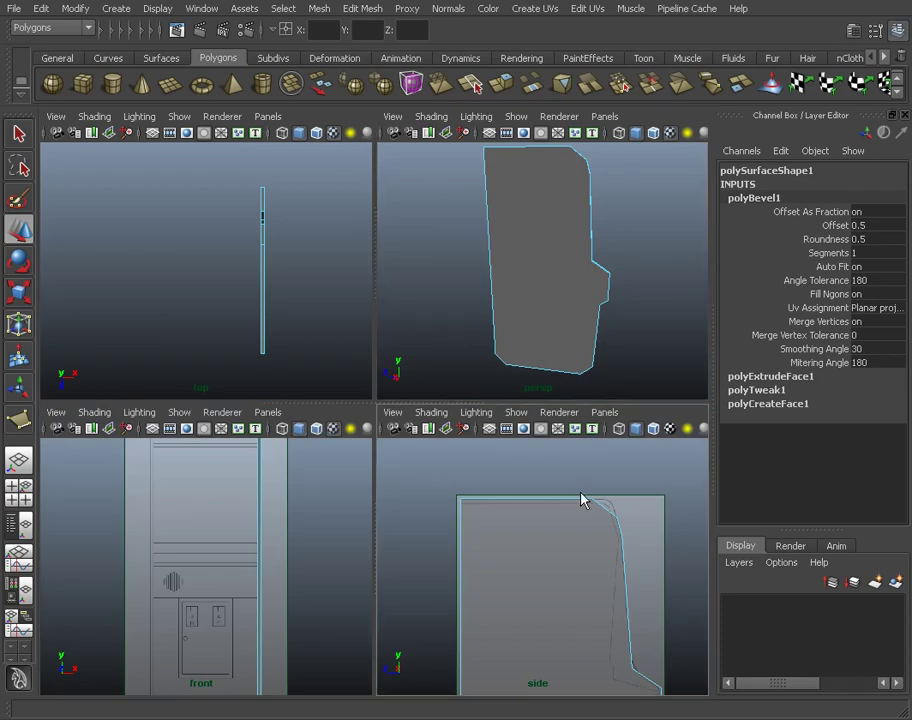
key(space)
alt+middle_drag(549, 368, 532, 398)
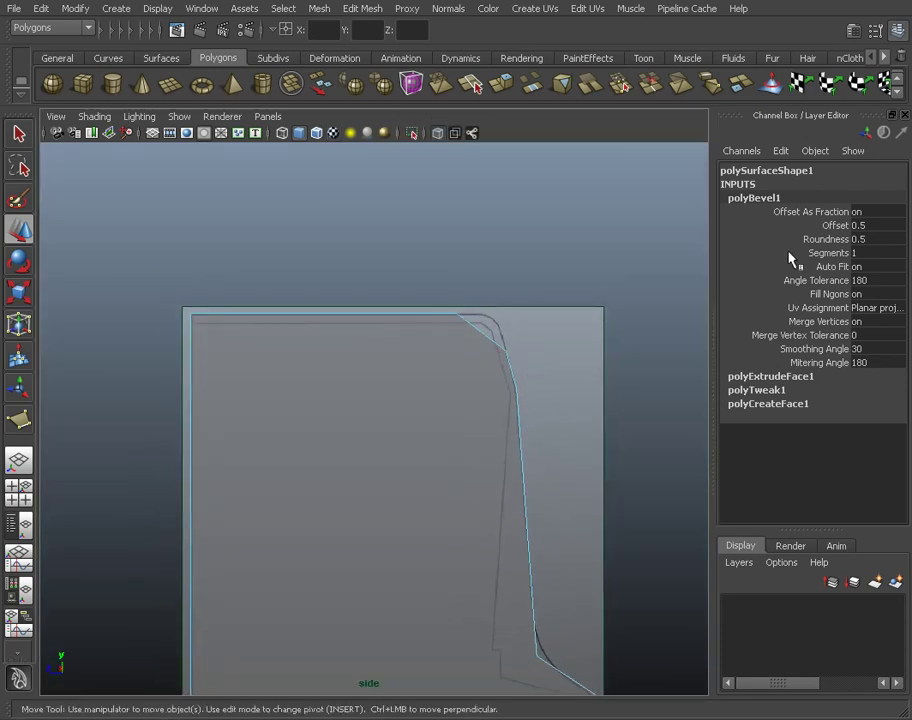
- Set polyBevel1 Offset to 0.2 and Segments to 3, then inspect the rounded outline
click(830, 226)
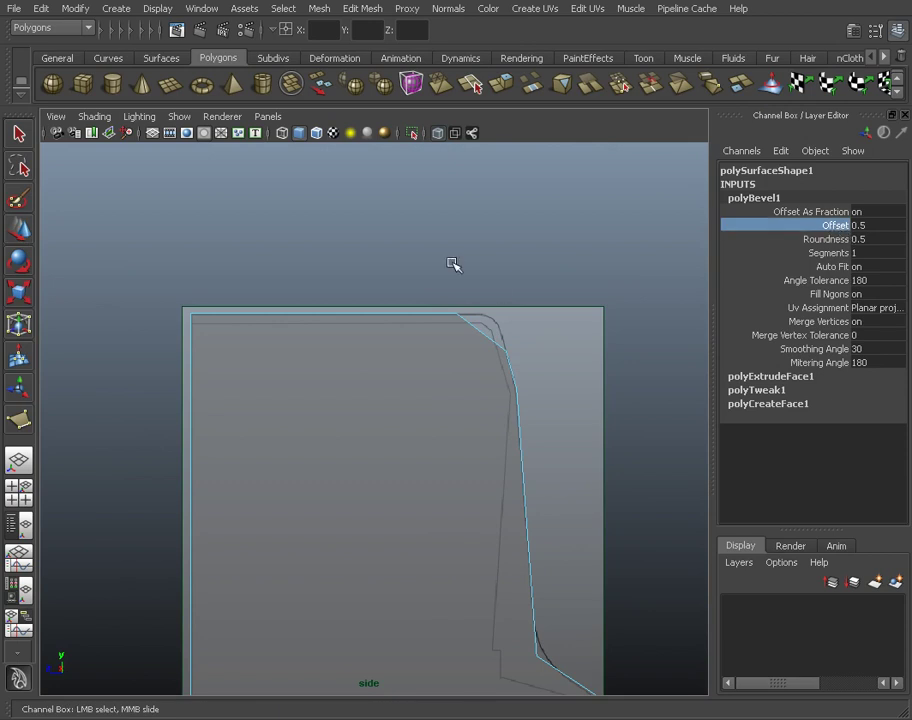
middle_drag(452, 262, 450, 261)
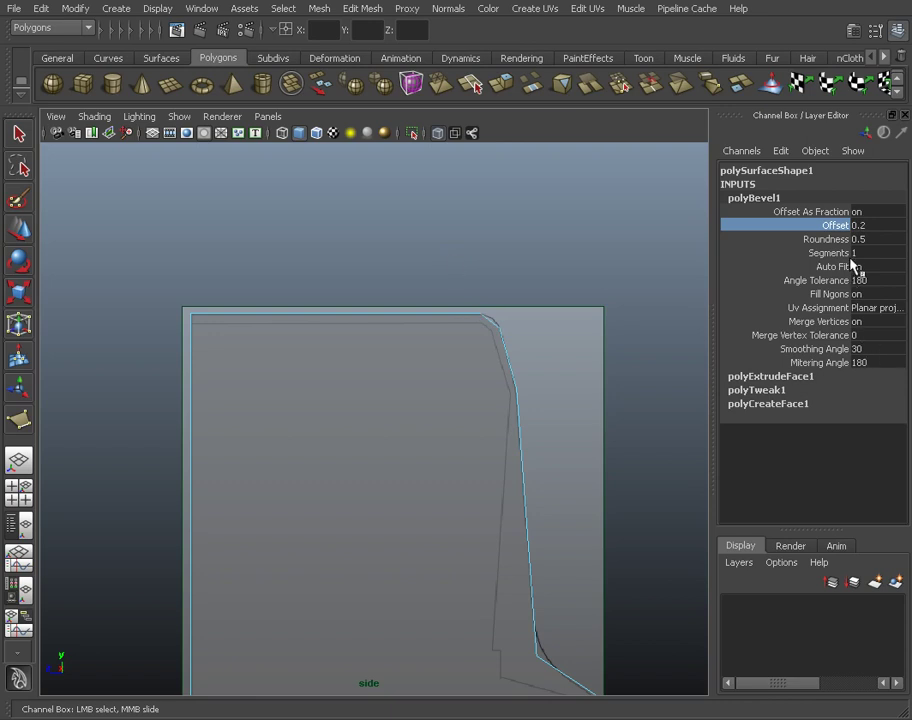
click(854, 254)
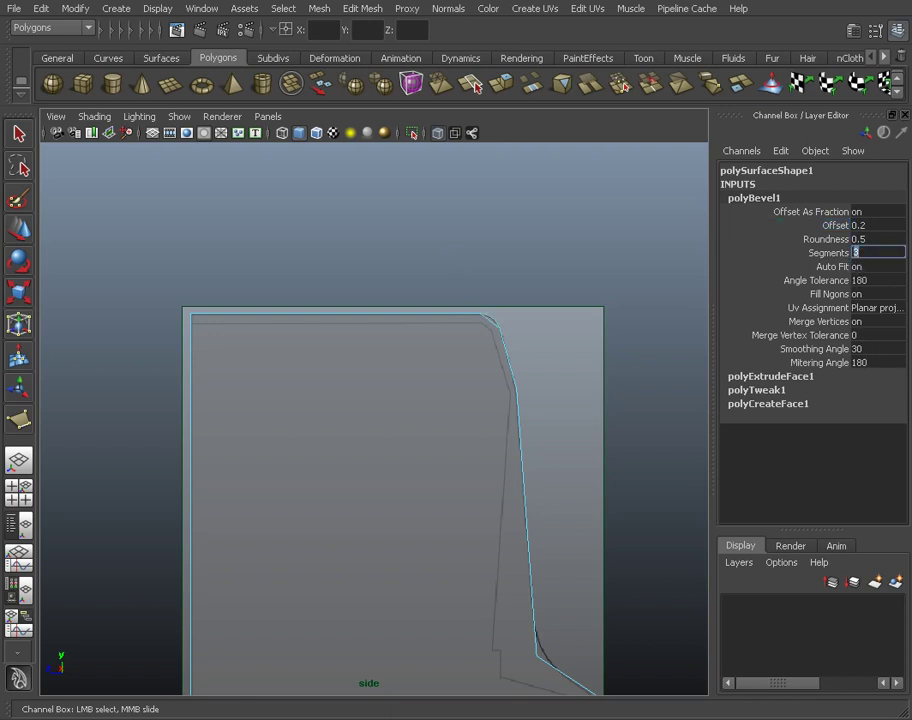
alt+middle_drag(574, 431, 580, 340)
scroll(580, 340, up, 3)
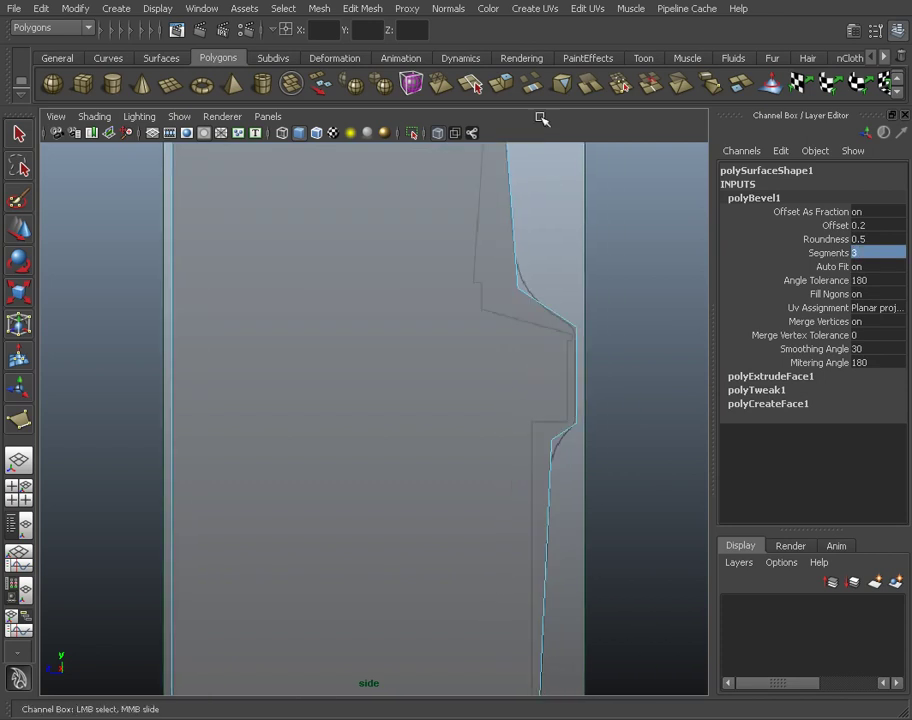
scroll(440, 450, up, 2)
scroll(440, 450, down, 3)
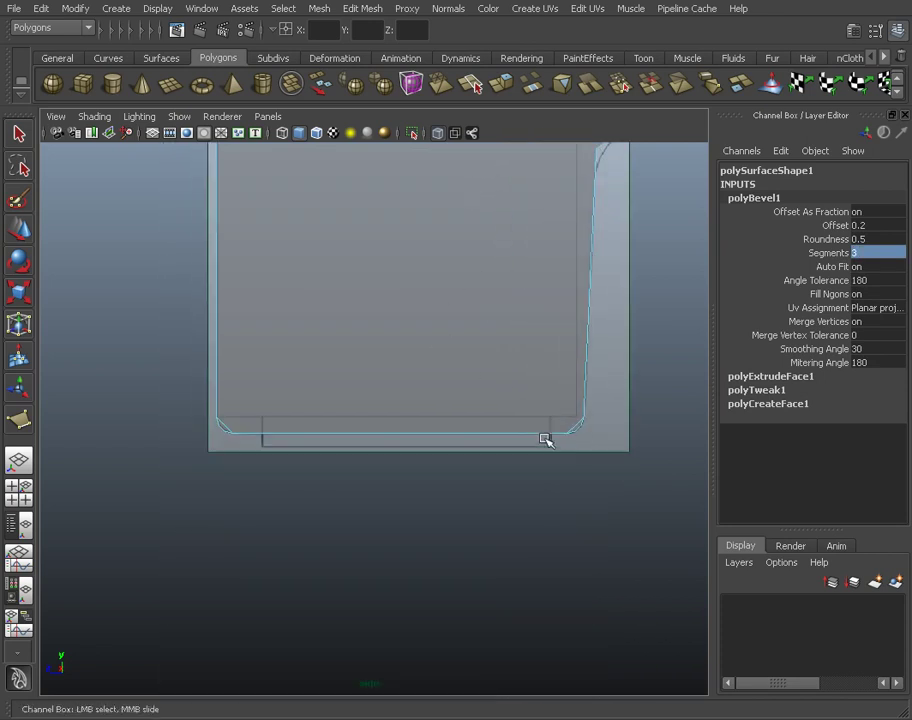
alt+middle_drag(393, 291, 346, 493)
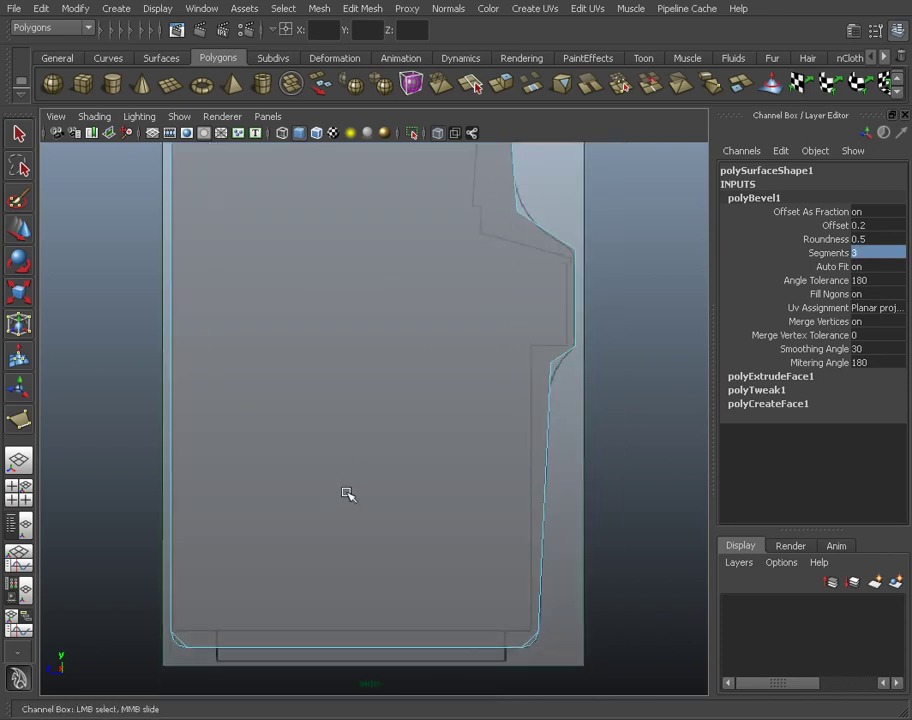
alt+middle_drag(390, 231, 364, 436)
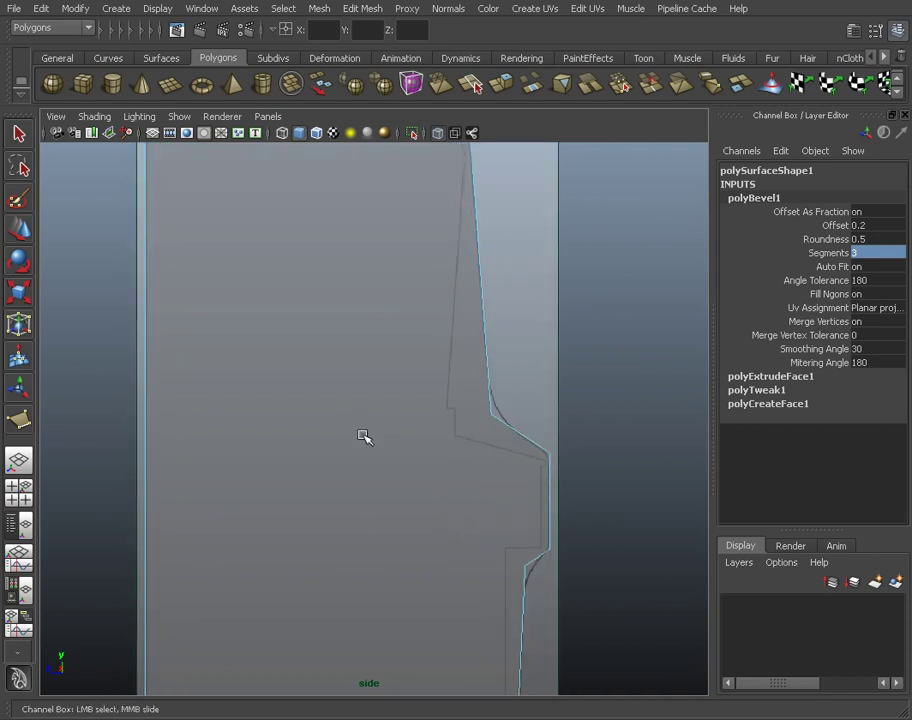
- Select the whole side panel mesh in the perspective view
key(space)
alt+drag(562, 377, 590, 259)
mouse_move(590, 259)
alt+right_down()
mouse_move(550, 238)
mouse_move(595, 263)
alt+right_up()
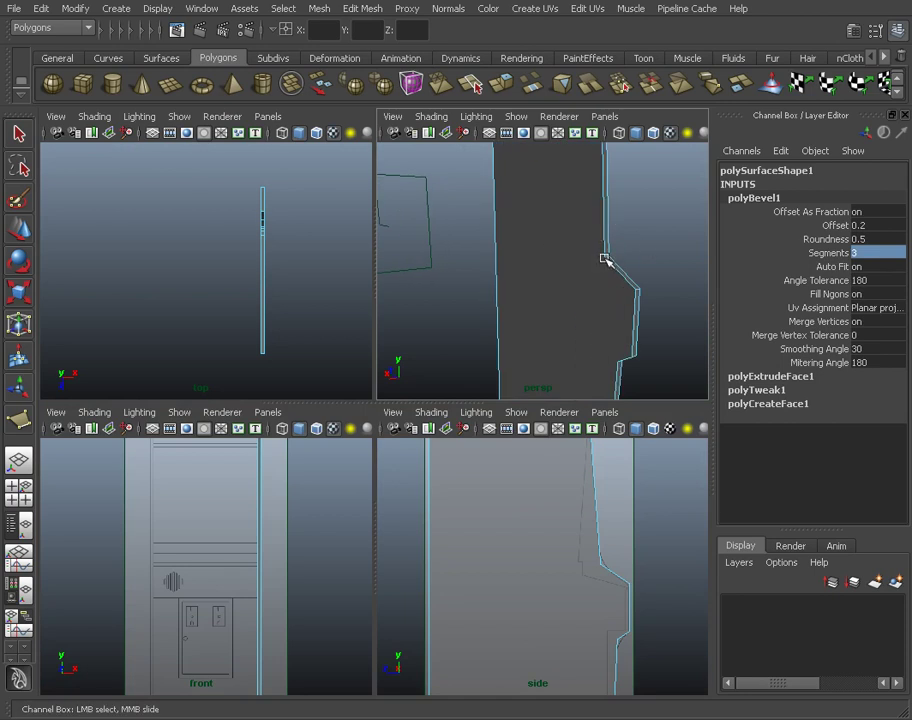
click(605, 256)
key(w)
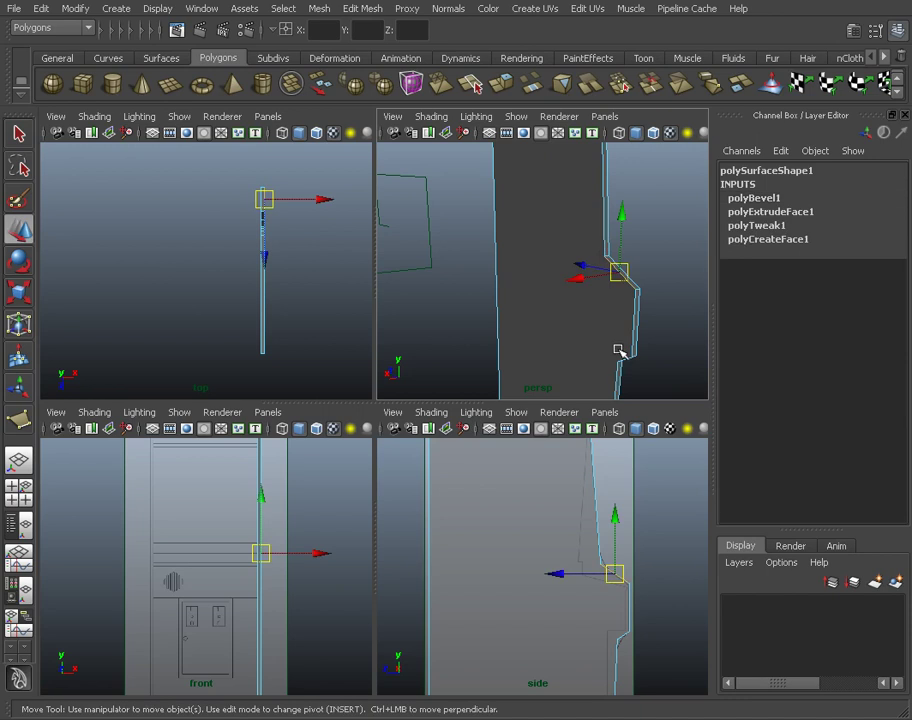
key(q)
click(621, 271)
alt+drag(621, 271, 580, 279)
click(578, 268)
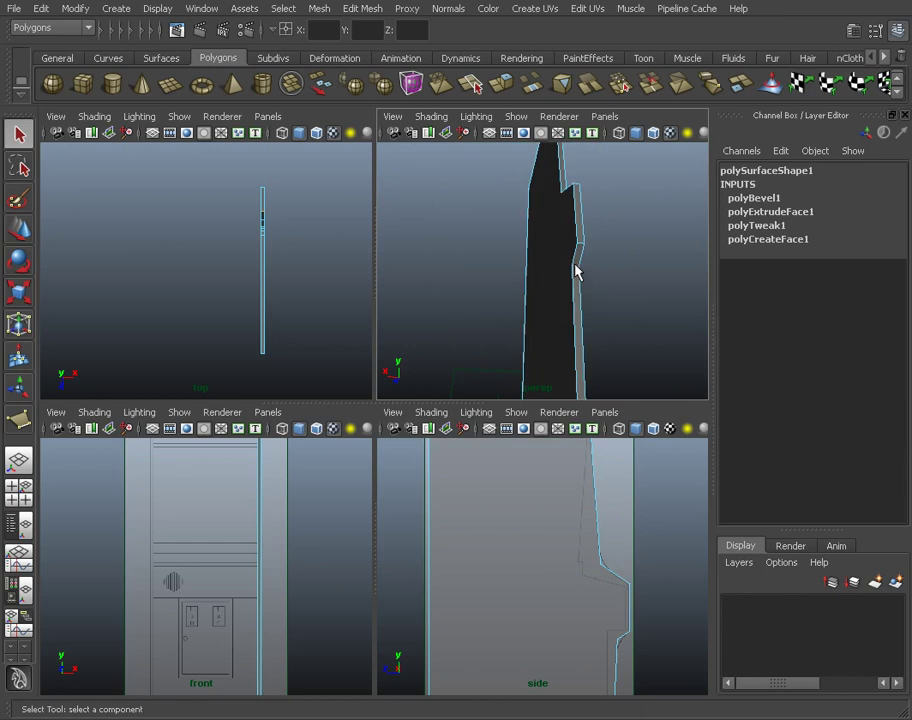
- Repeat the bevel with G and set polyBevel2 to 3 segments and 0.8 offset
key(space)
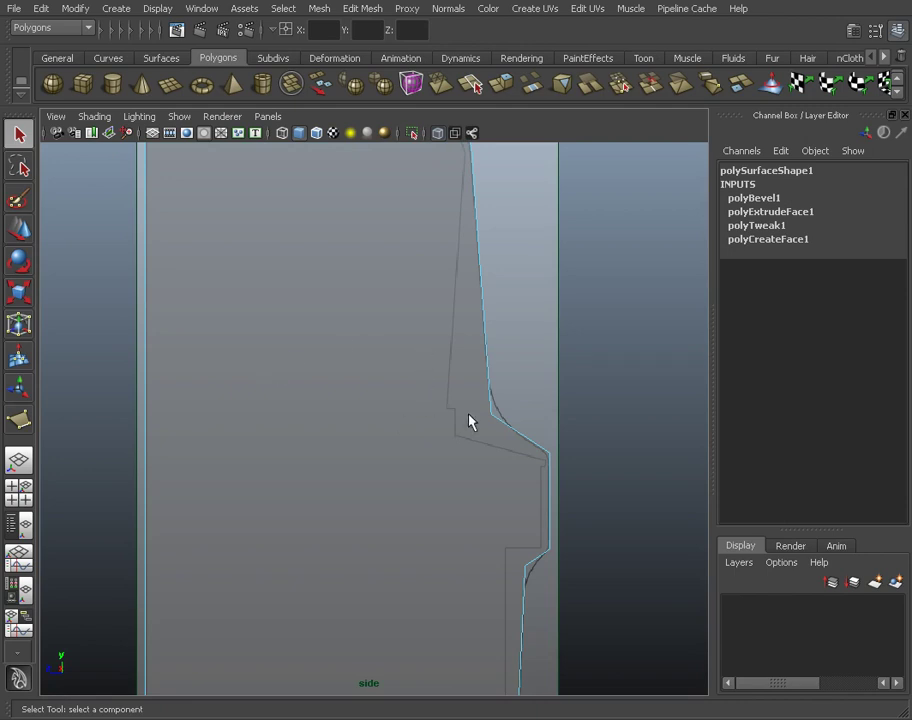
key(g)
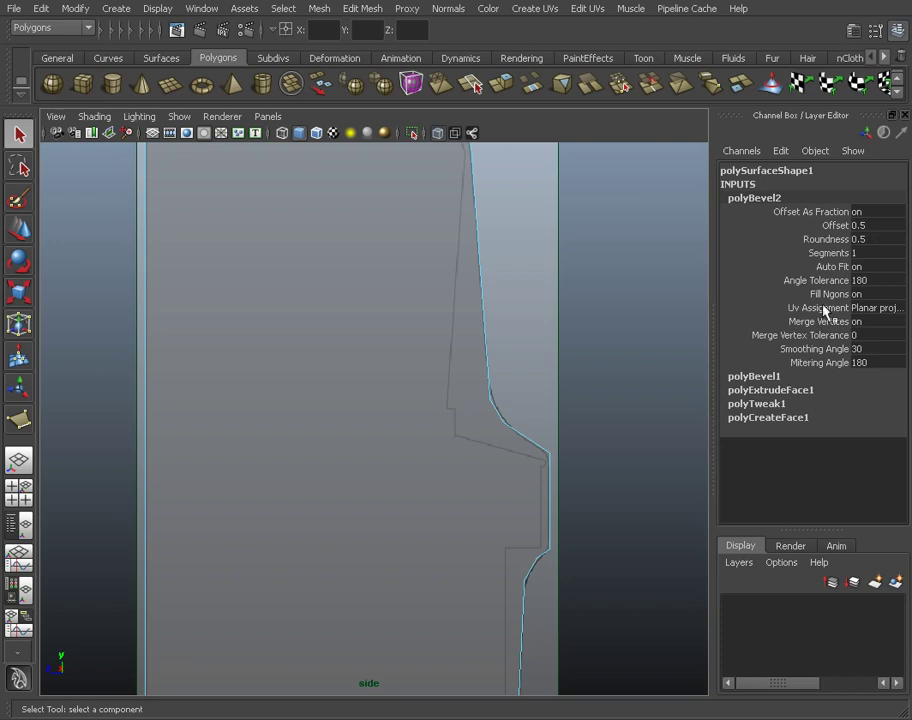
double_click(856, 253)
text(3)
key(Return)
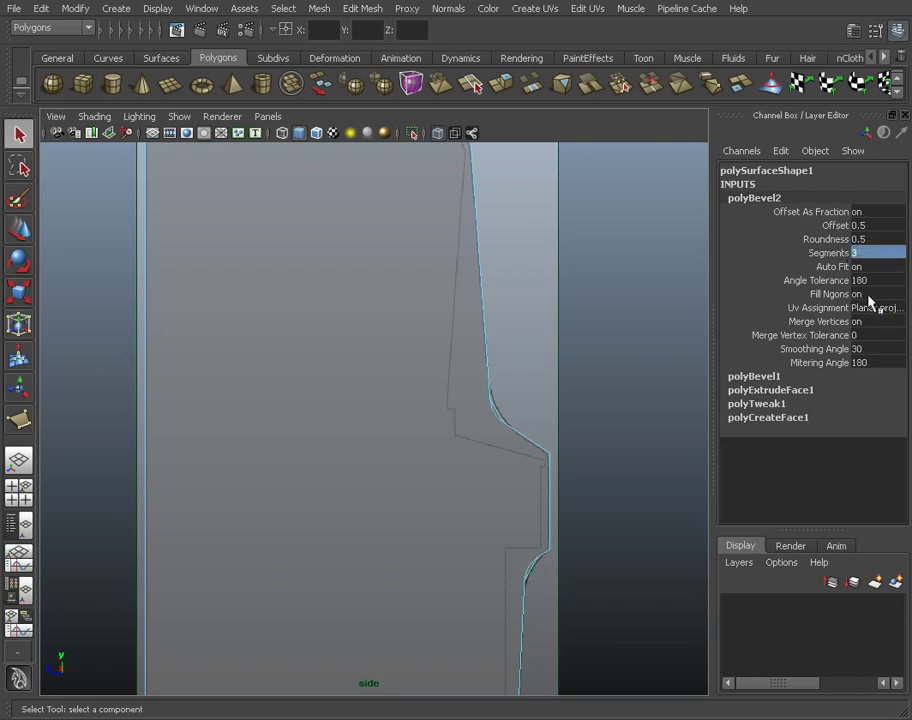
click(834, 227)
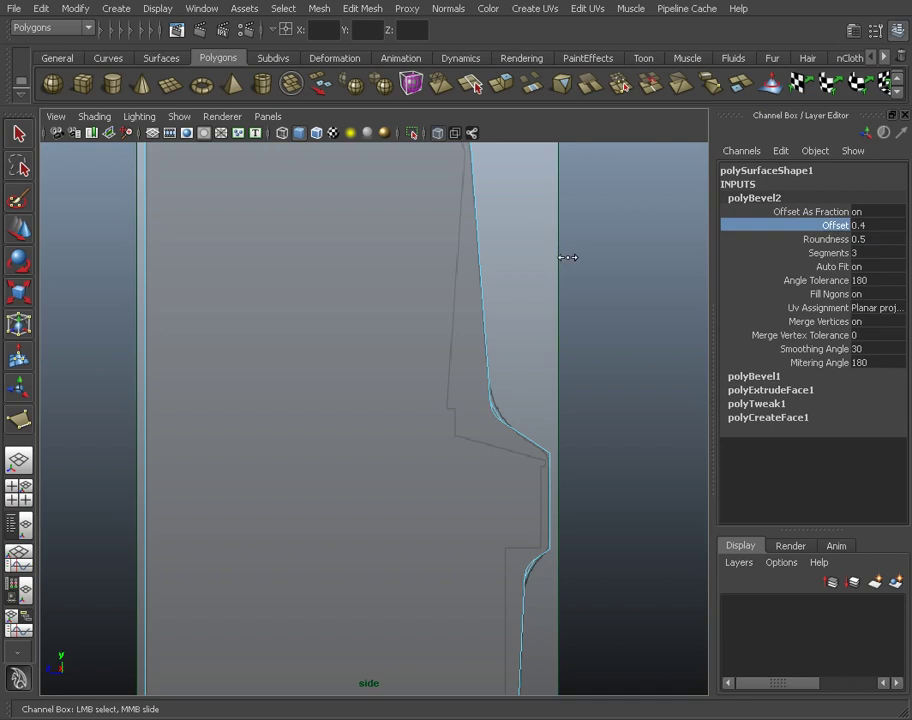
middle_drag(567, 257, 573, 255)
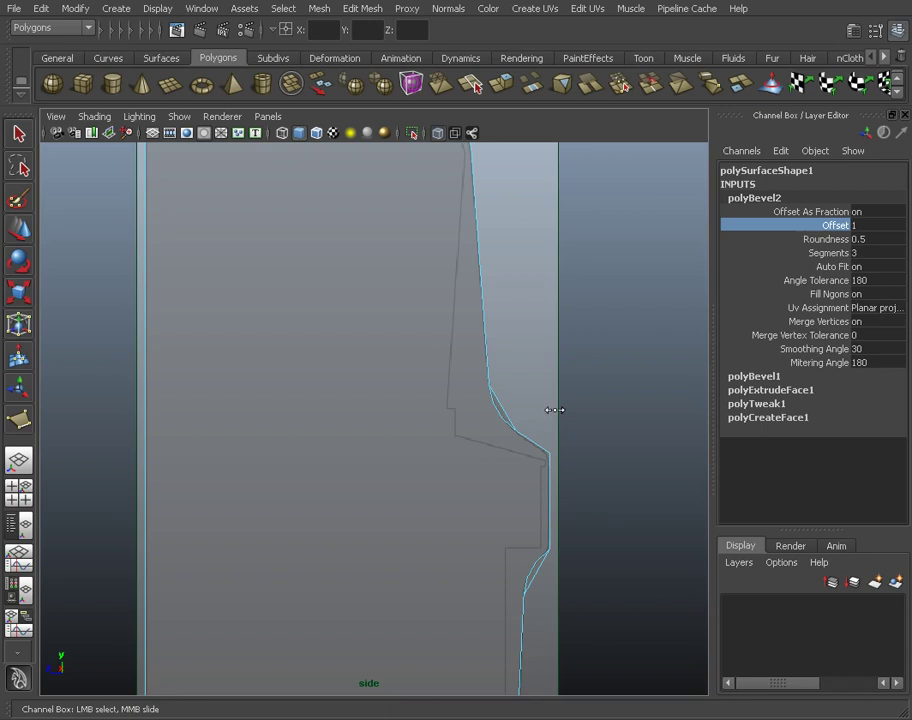
middle_drag(555, 410, 553, 410)
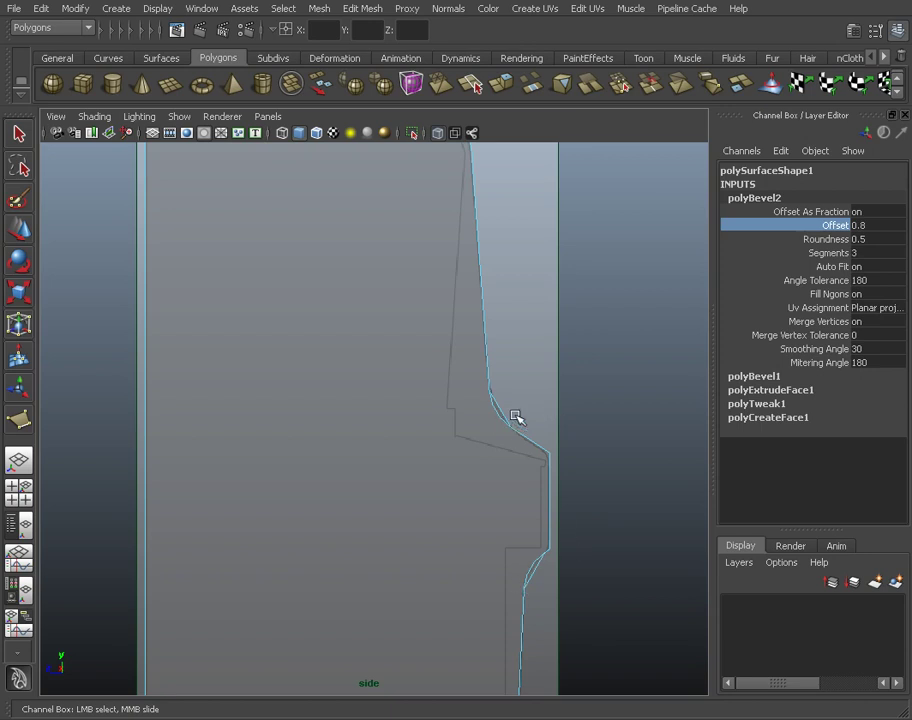
click(18, 133)
- Deselect the panel and orbit the perspective view to its bevelled front corner
click(523, 275)
scroll(568, 364, down, 5)
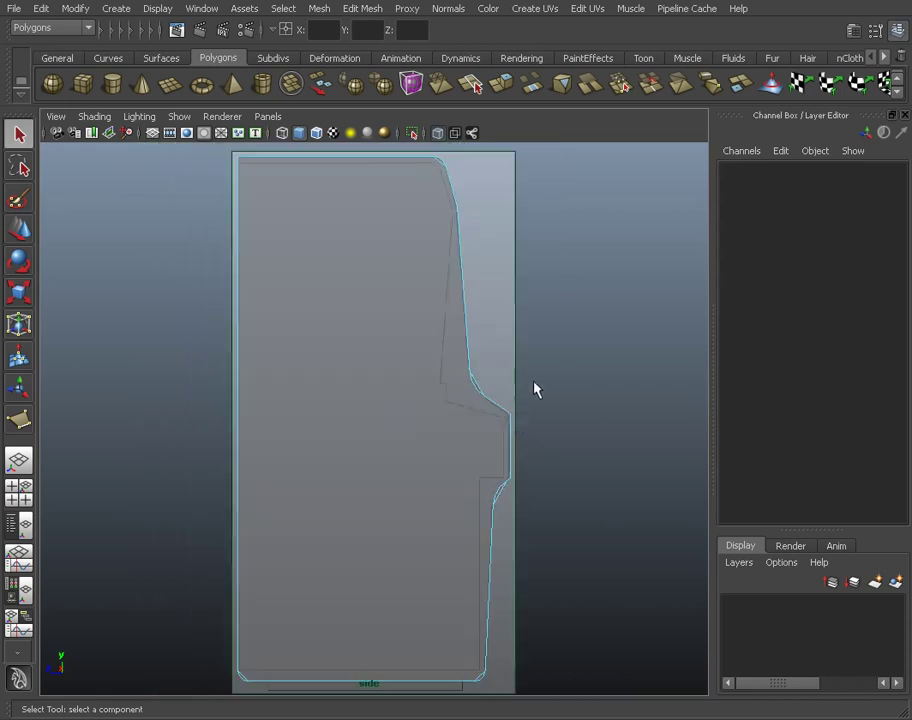
key(space)
scroll(584, 305, up, 3)
alt+drag(584, 305, 568, 263)
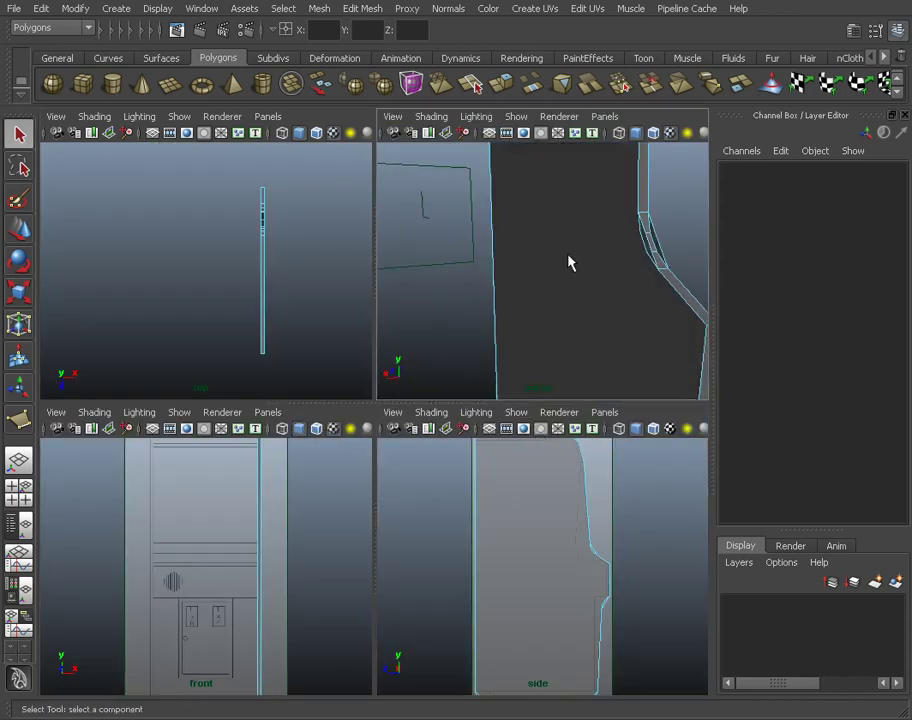
alt+drag(668, 270, 540, 214)
alt+drag(432, 238, 474, 236)
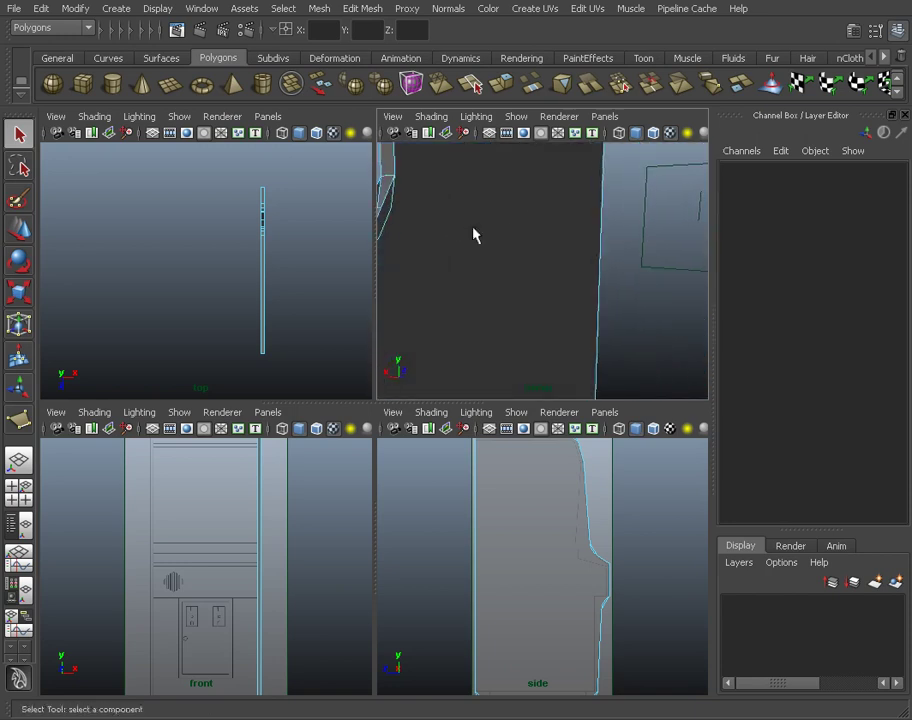
alt+middle_drag(423, 218, 480, 225)
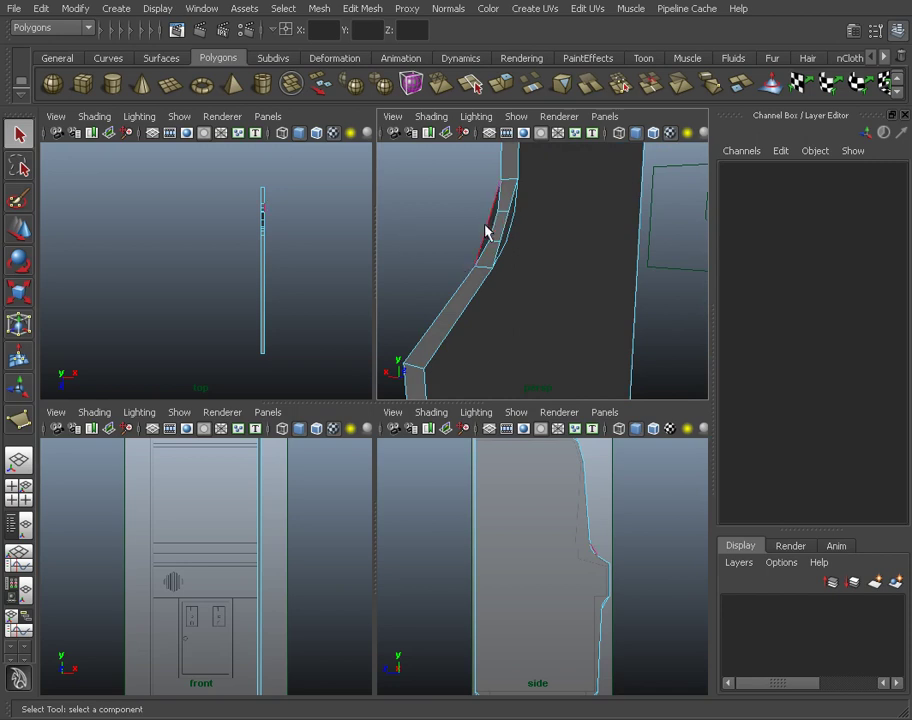
- Pick the stray edges on the bevelled corner for removal, then maximize the side view
click(491, 226)
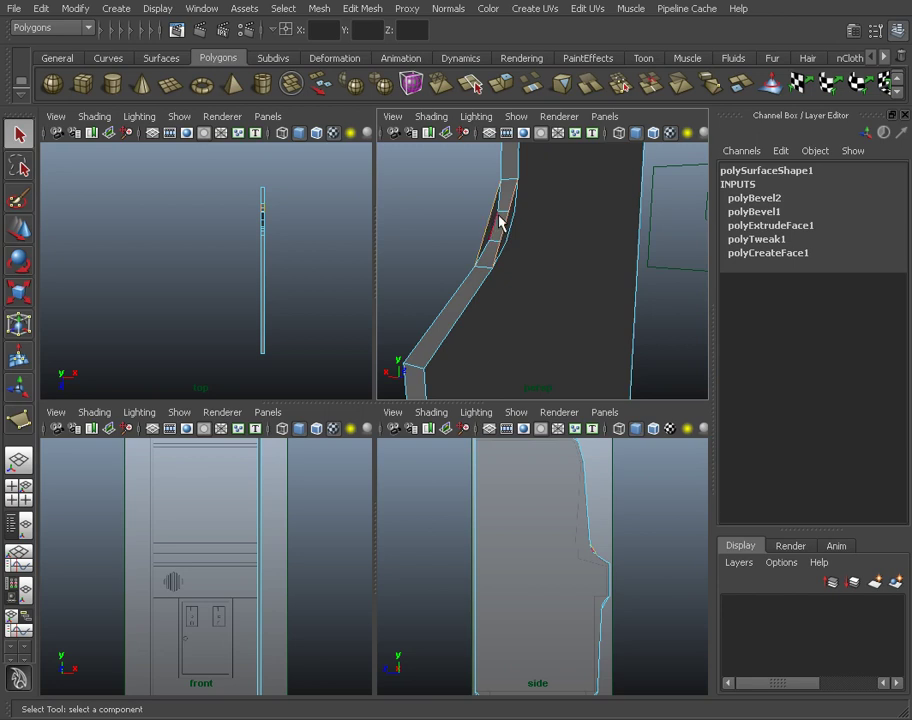
click(364, 200)
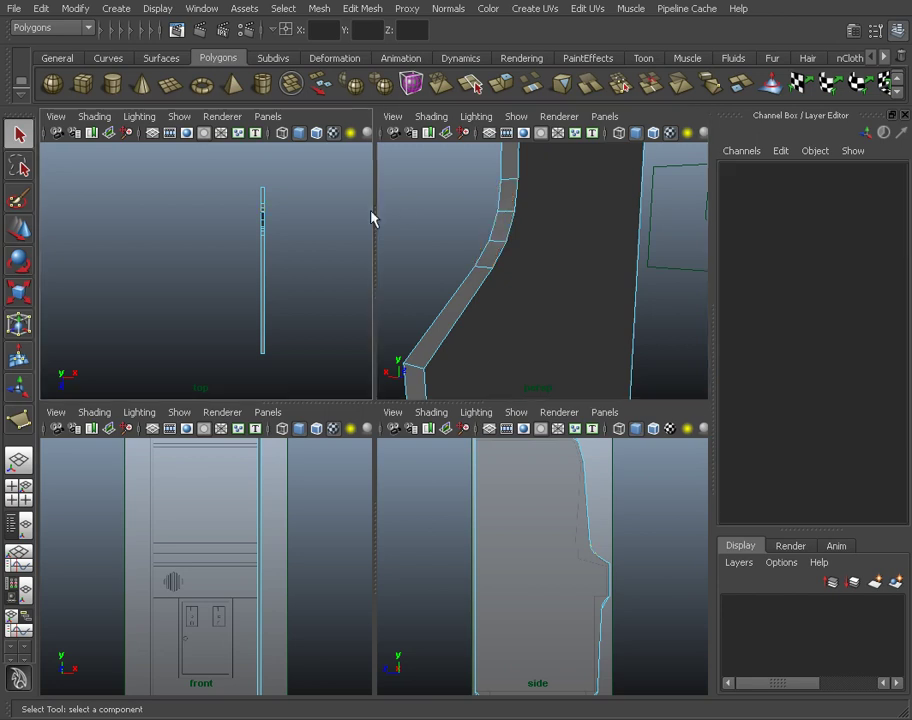
alt+middle_drag(458, 311, 463, 121)
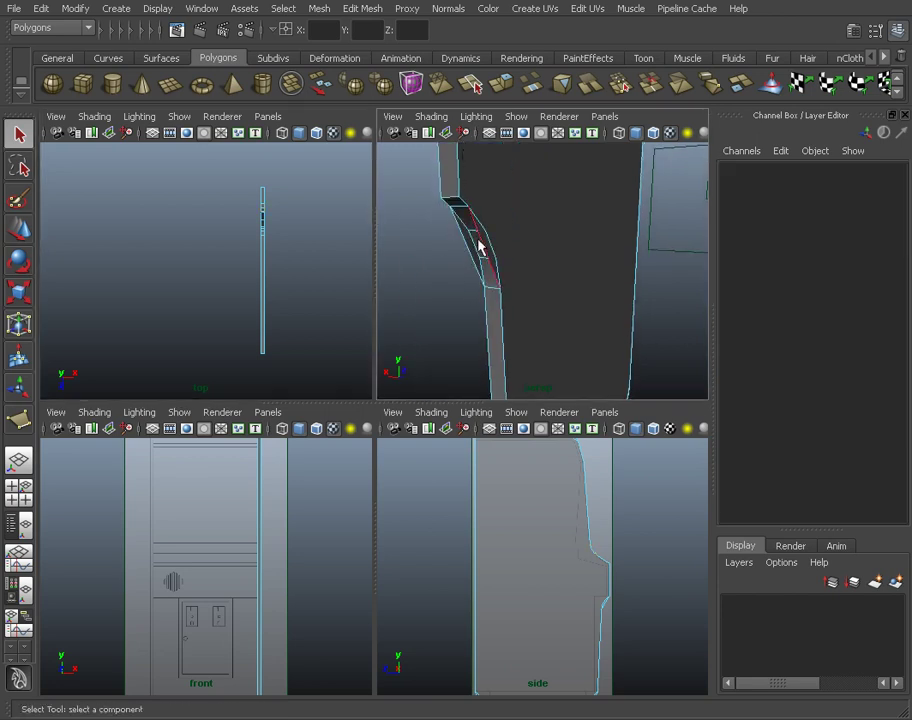
click(480, 244)
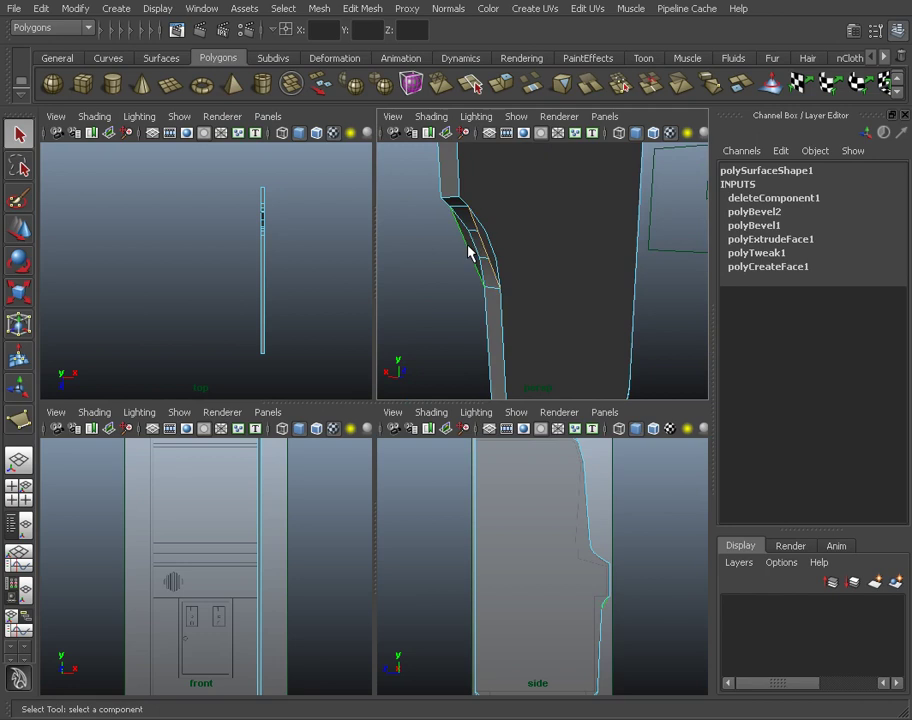
click(469, 252)
key(space)
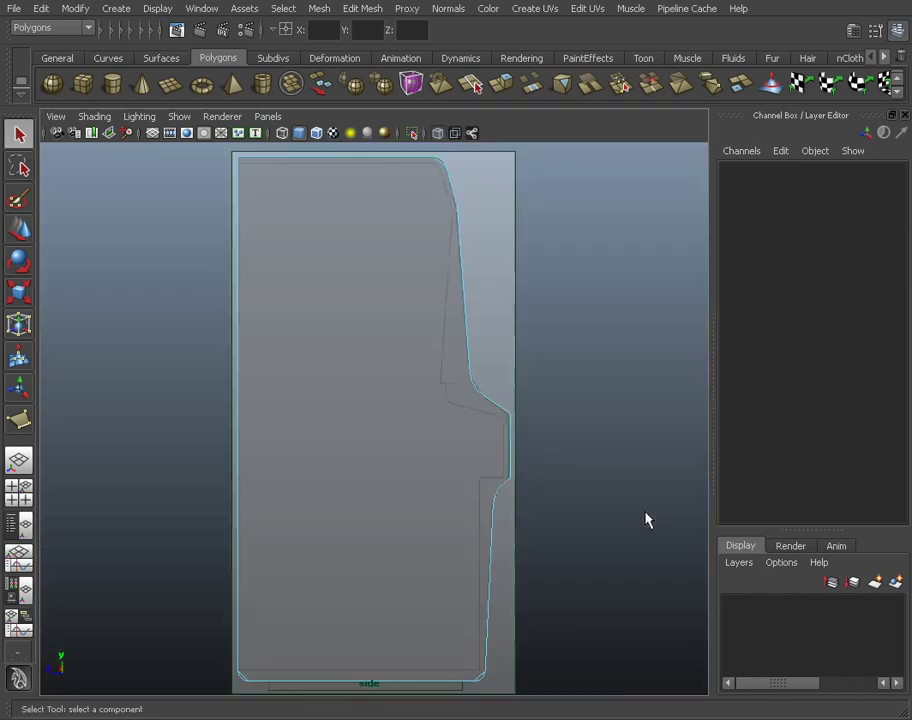
alt+middle_drag(512, 345, 515, 392)
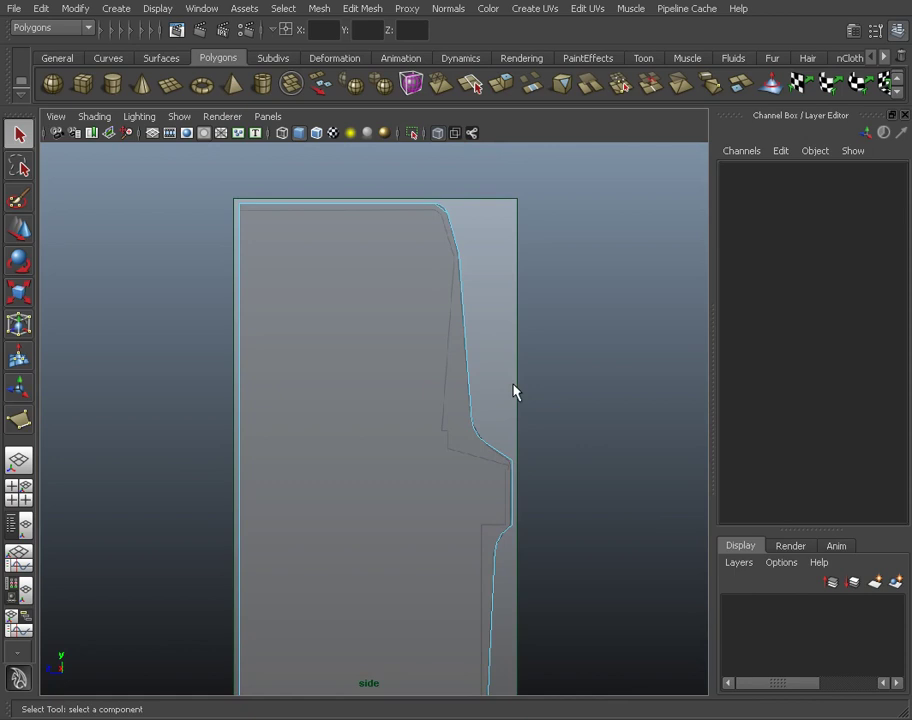
- Zoom in on the panel's bend and compare it with the cabinet reference photo
scroll(522, 466, up, 4)
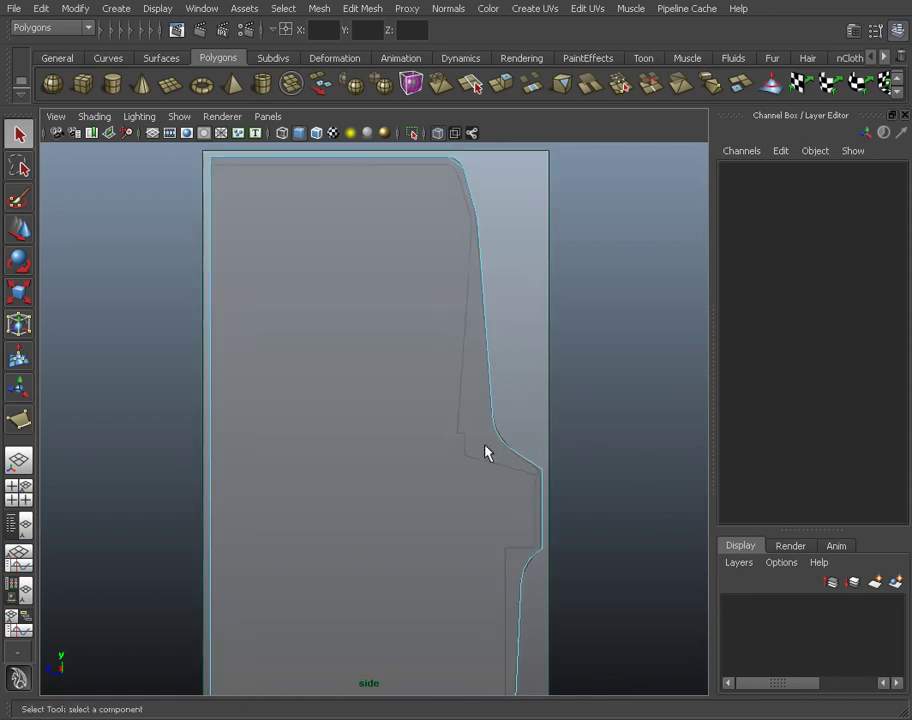
alt+middle_drag(607, 446, 560, 410)
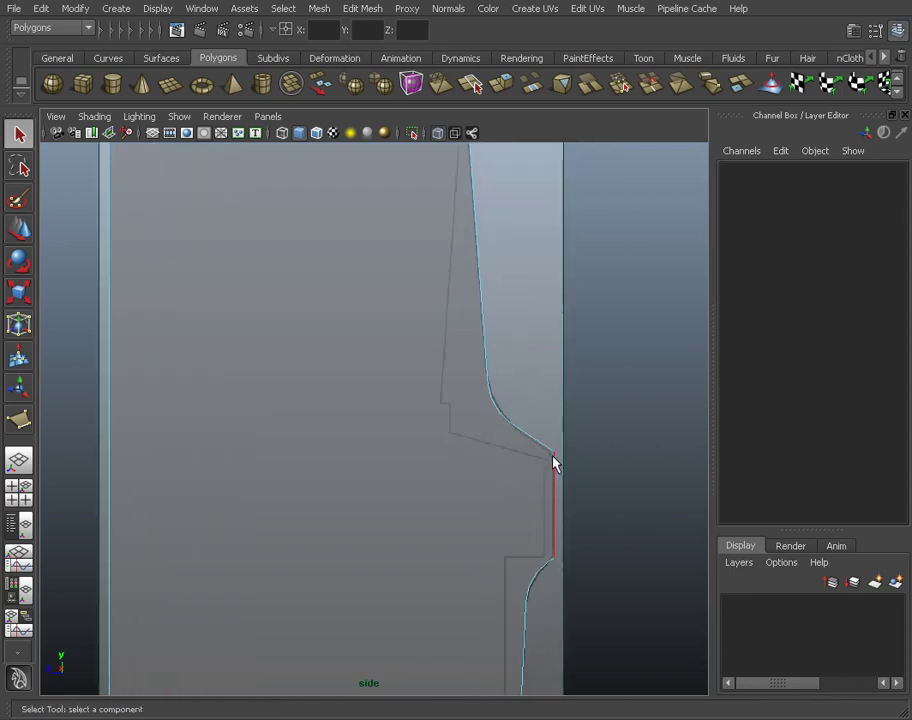
key(alt+Tab)
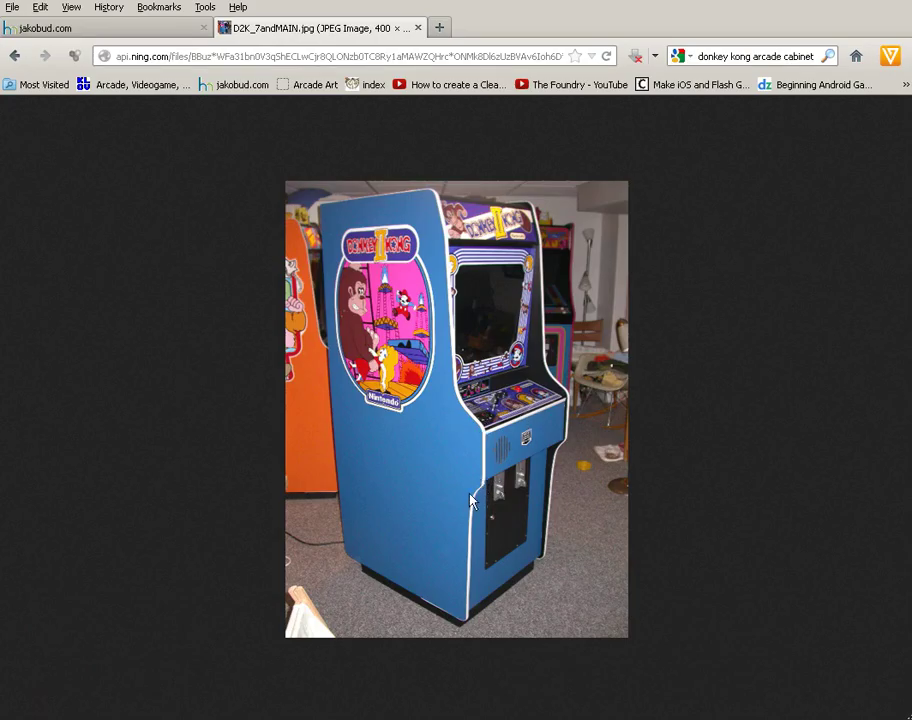
key(alt+Tab)
key(space)
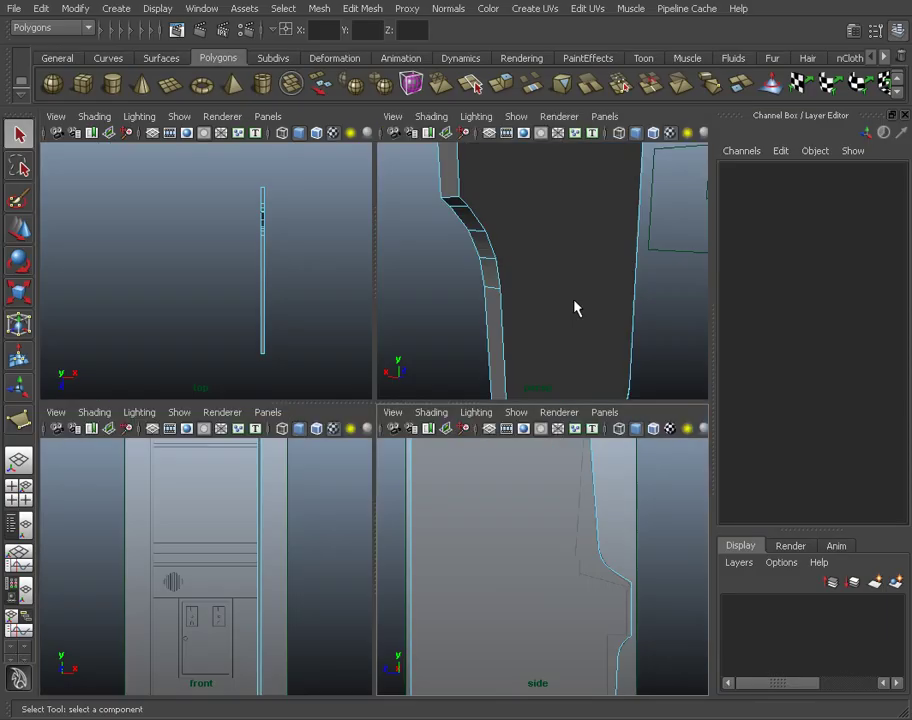
alt+drag(536, 217, 483, 208)
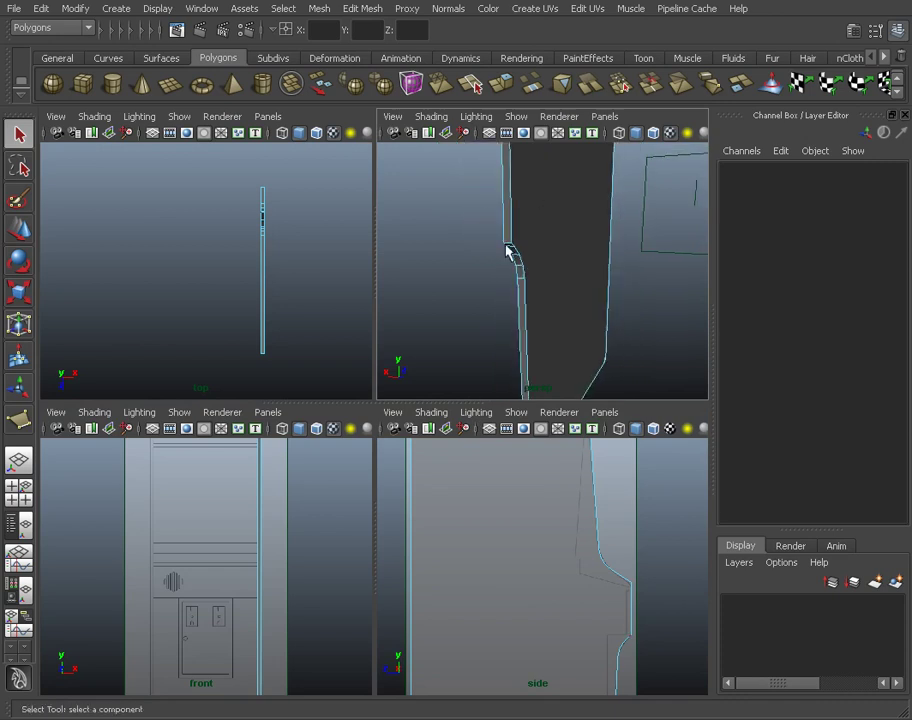
- Select the edges of the panel's bend and bevel them
click(509, 247)
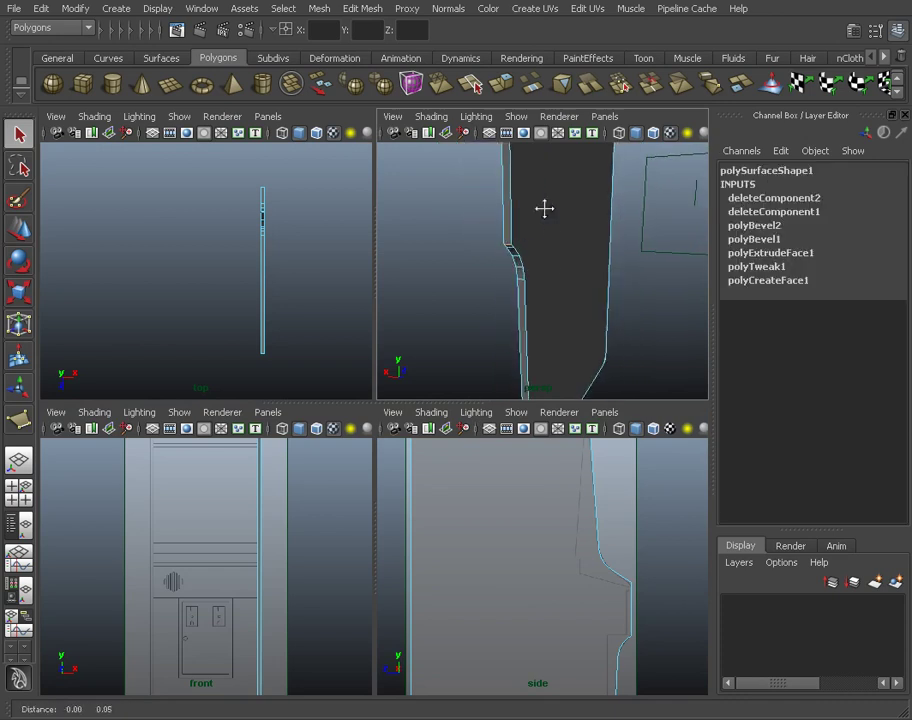
alt+drag(544, 208, 550, 305)
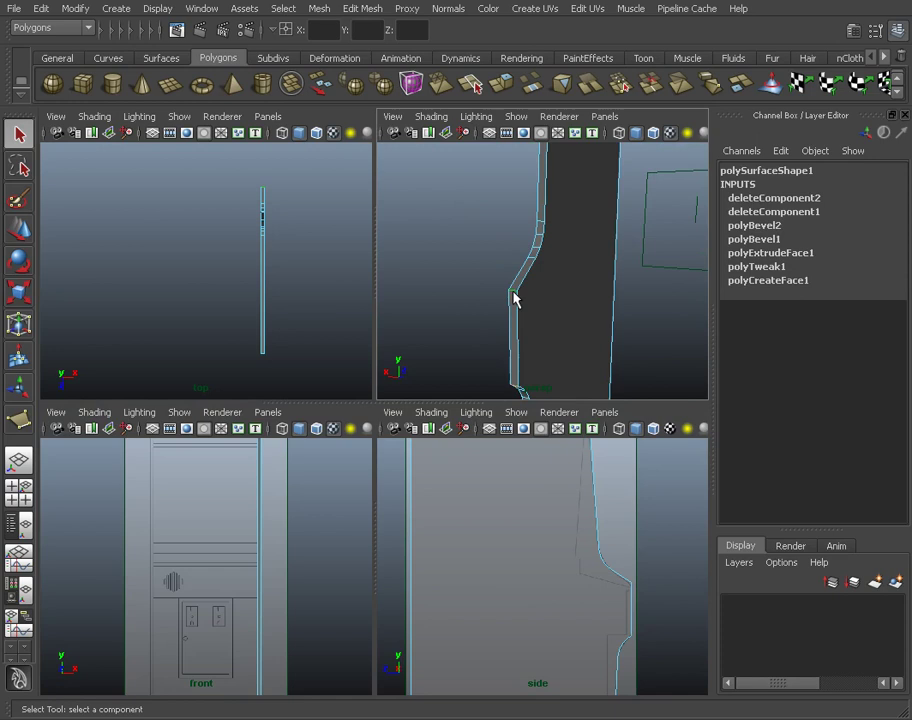
click(434, 14)
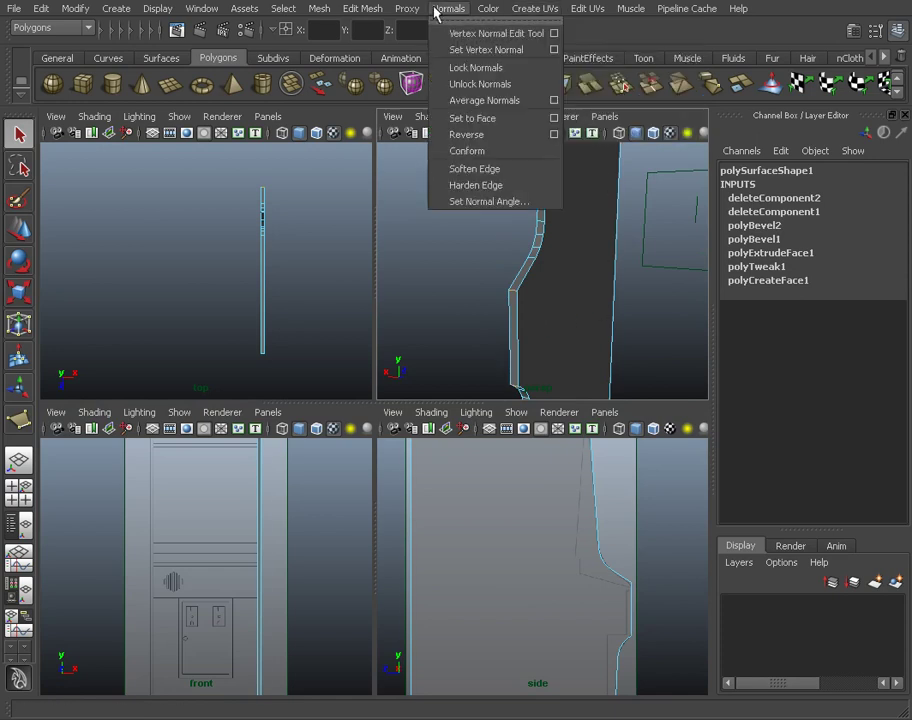
click(435, 12)
click(474, 85)
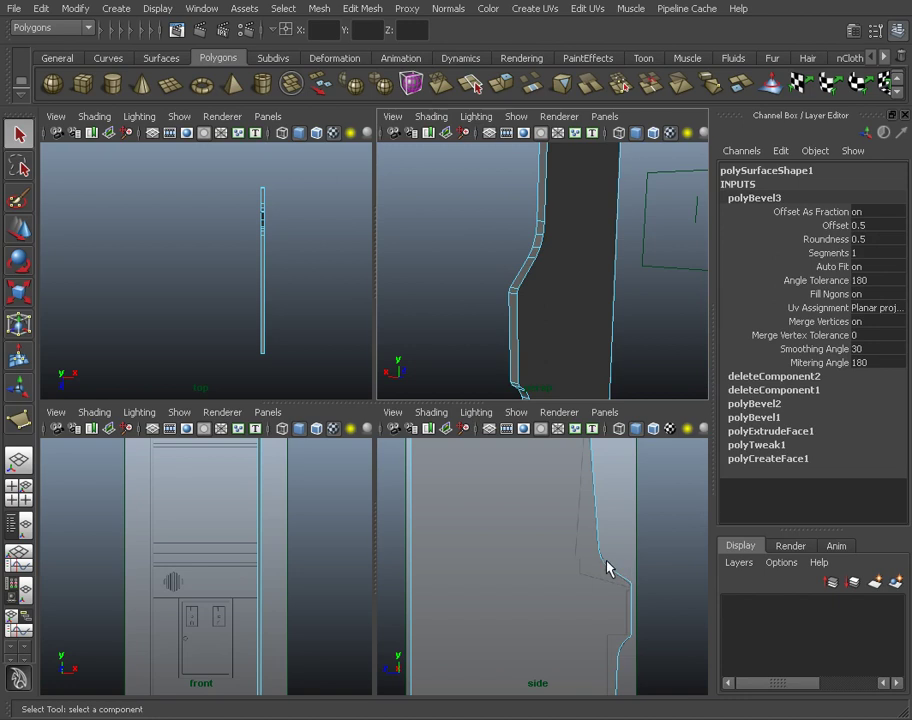
alt+middle_drag(711, 574, 584, 470)
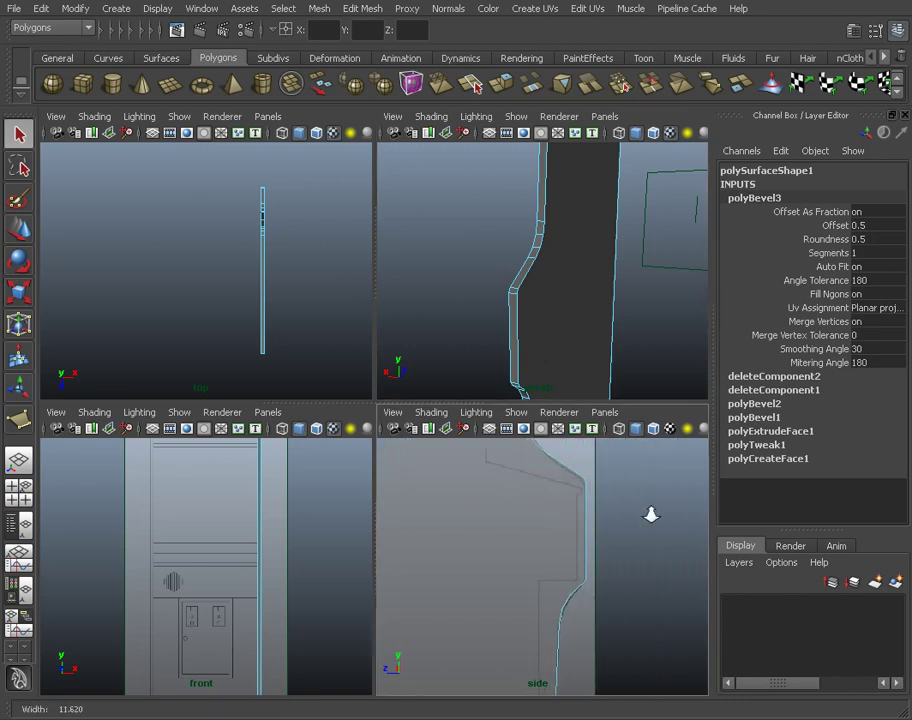
- Set polyBevel3 to 2 segments and 0.6 offset, then deselect and inspect the bend
click(857, 253)
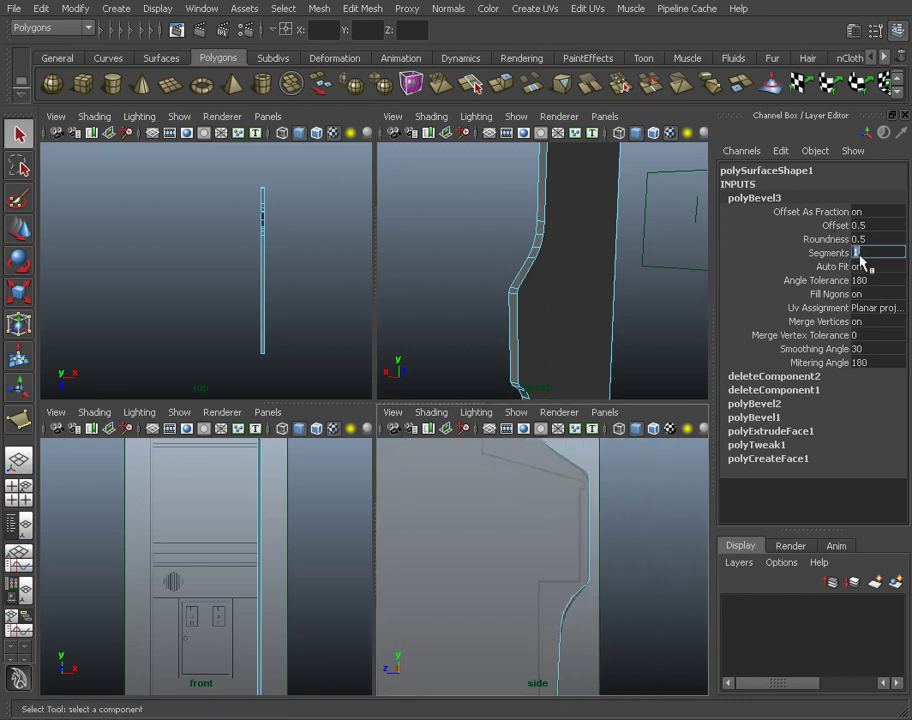
key(Return)
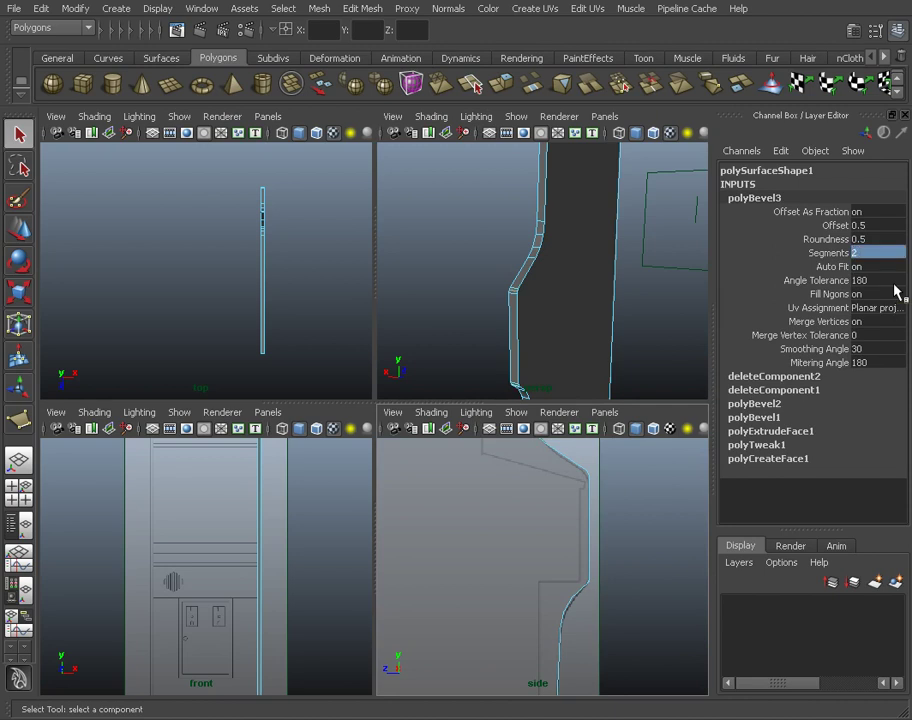
click(760, 225)
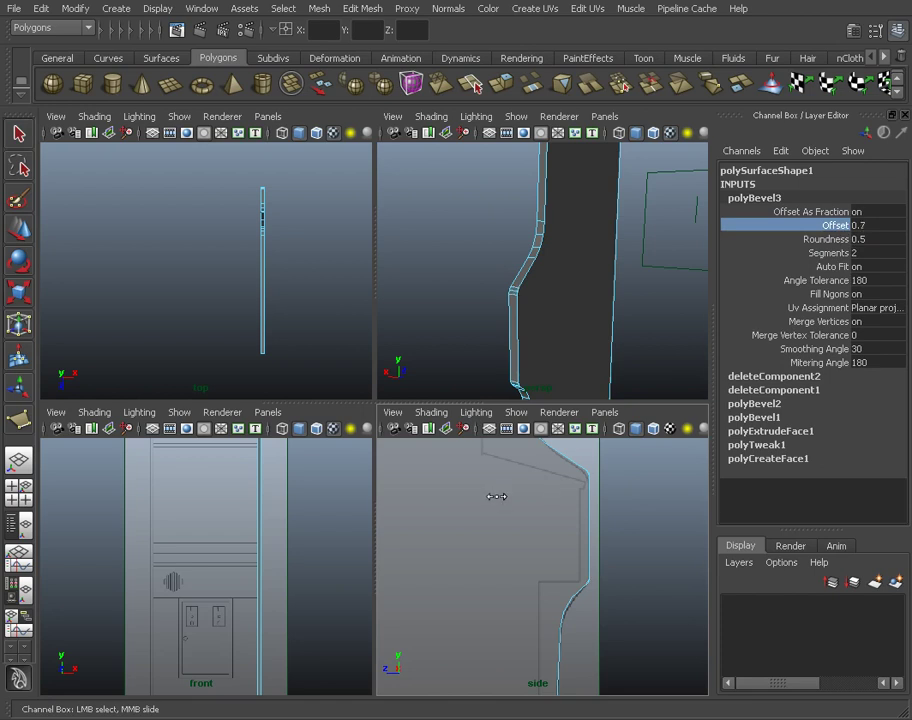
middle_drag(497, 496, 494, 496)
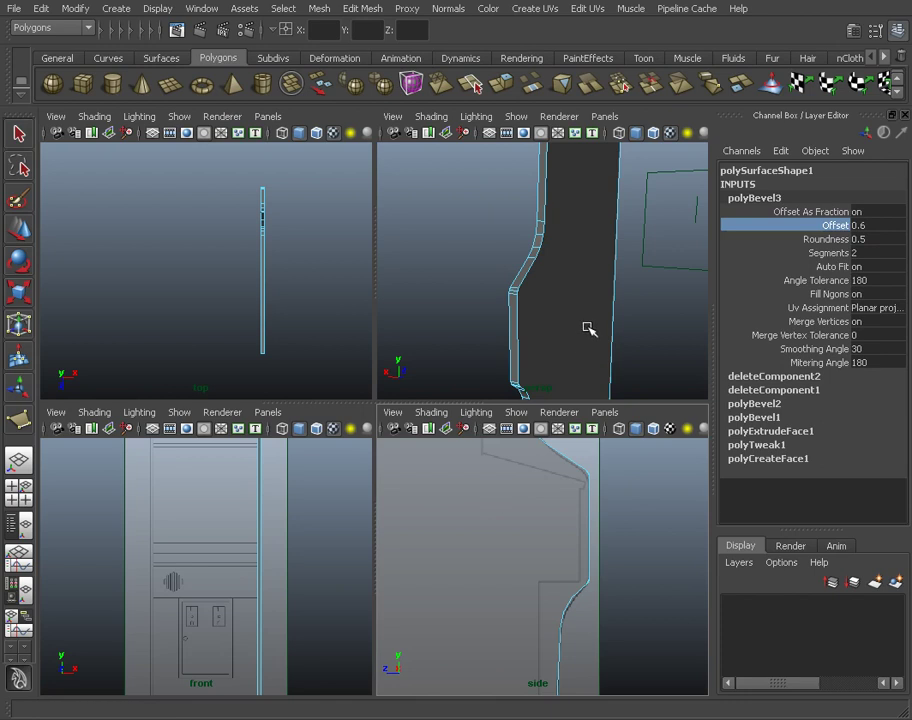
alt+drag(588, 330, 581, 280)
scroll(581, 275, up, 3)
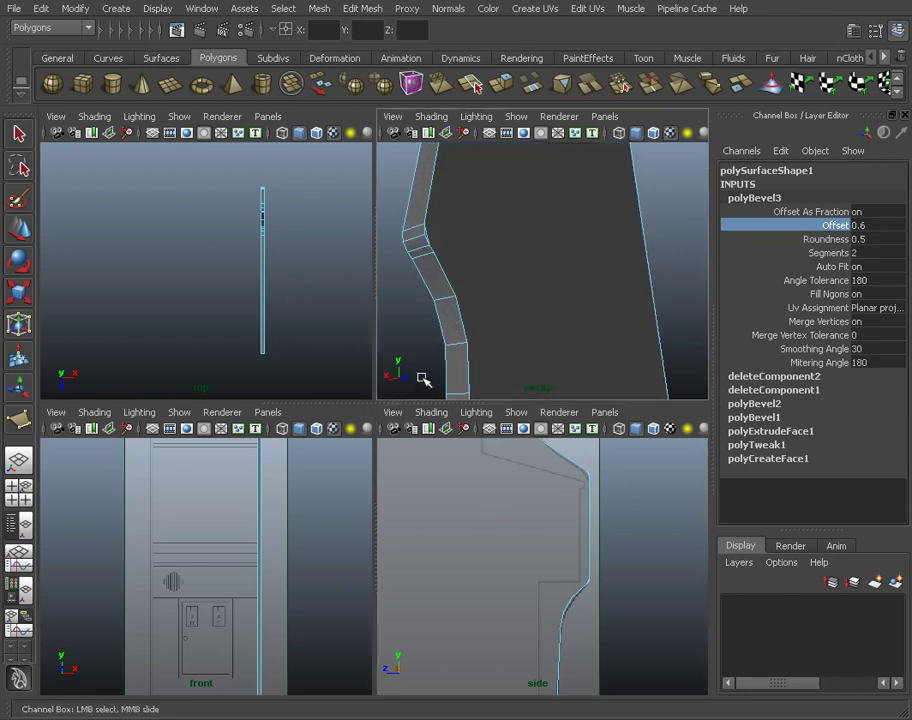
key(q)
click(474, 319)
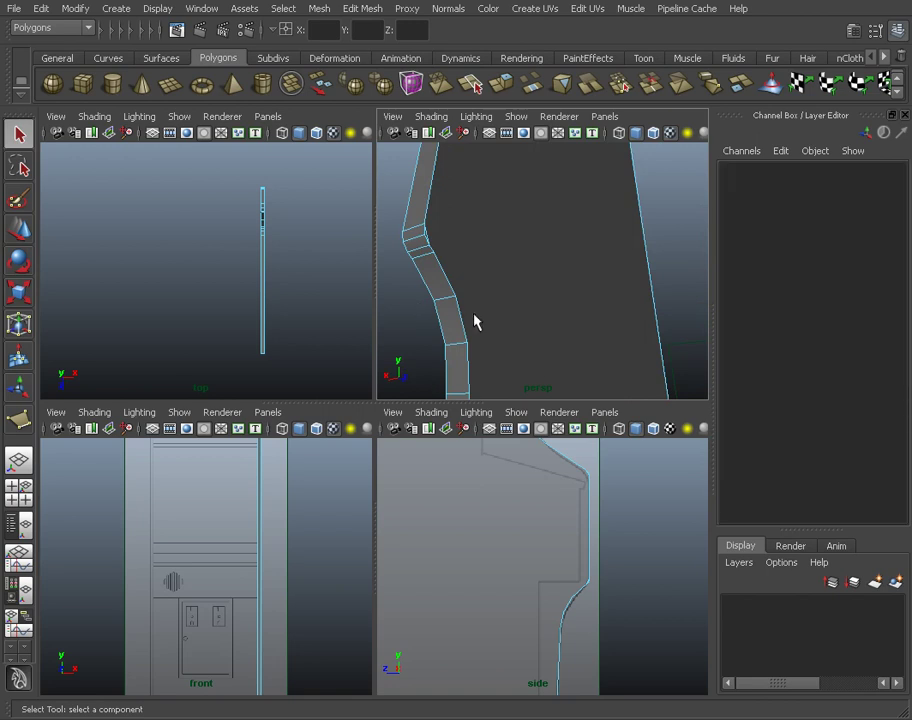
scroll(388, 311, down, 3)
alt+drag(497, 287, 572, 279)
- Zoom the maximized side view in on the profile's upper neck
key(space)
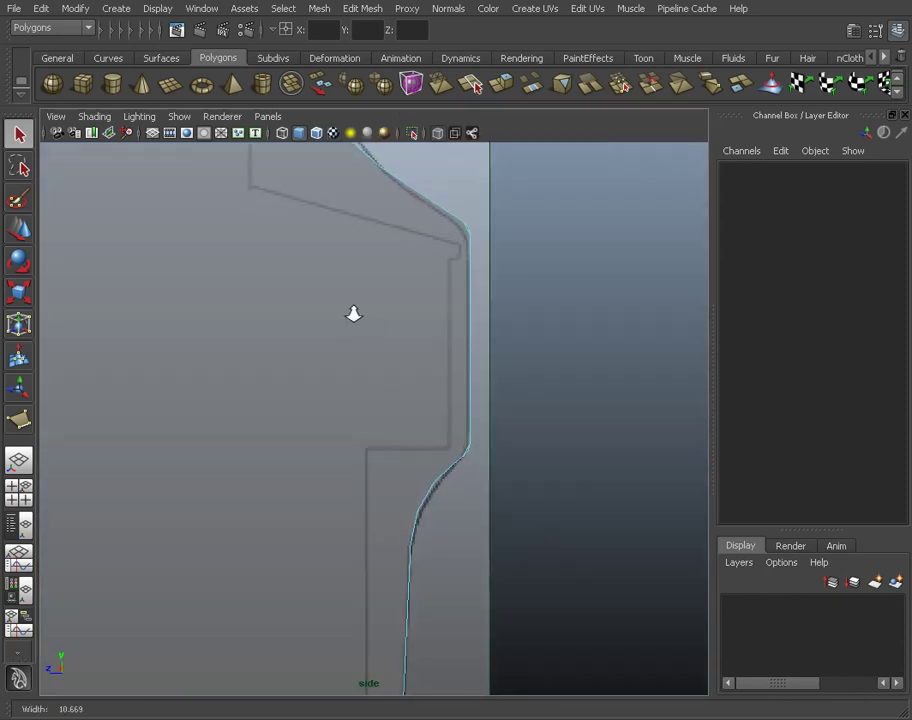
scroll(352, 313, up, 3)
alt+middle_drag(411, 297, 535, 487)
scroll(466, 346, up, 3)
alt+middle_drag(466, 346, 493, 281)
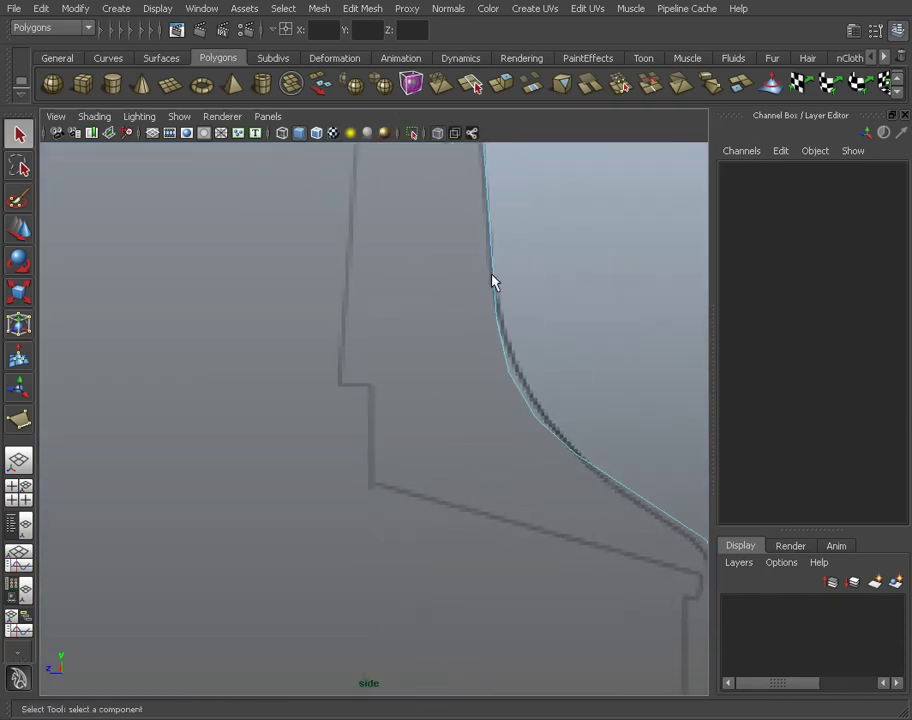
scroll(450, 466, up, 3)
scroll(496, 460, up, 2)
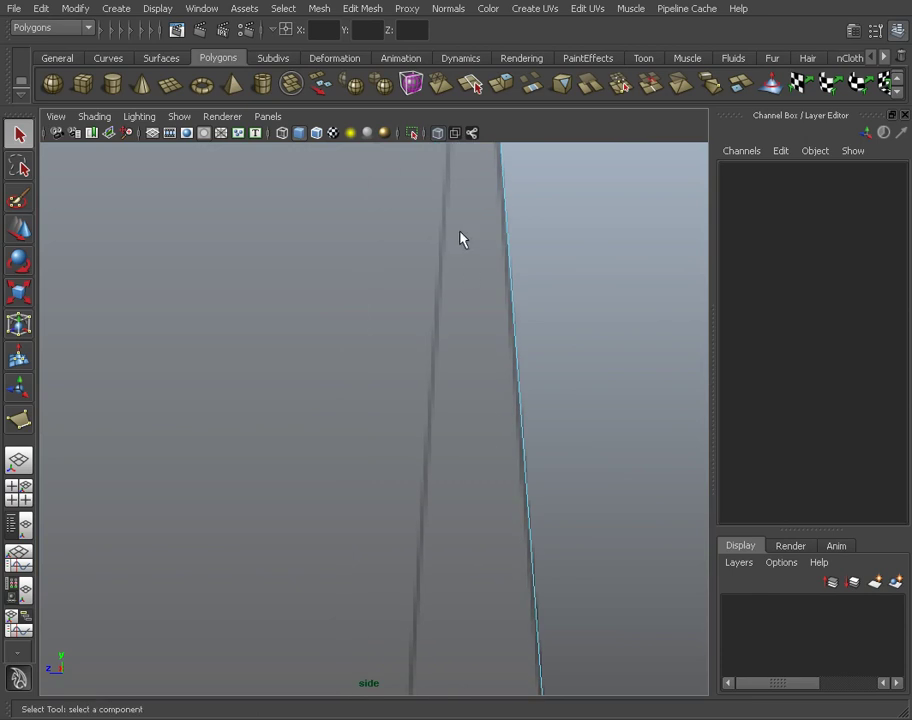
scroll(415, 464, down, 2)
scroll(373, 200, down, 4)
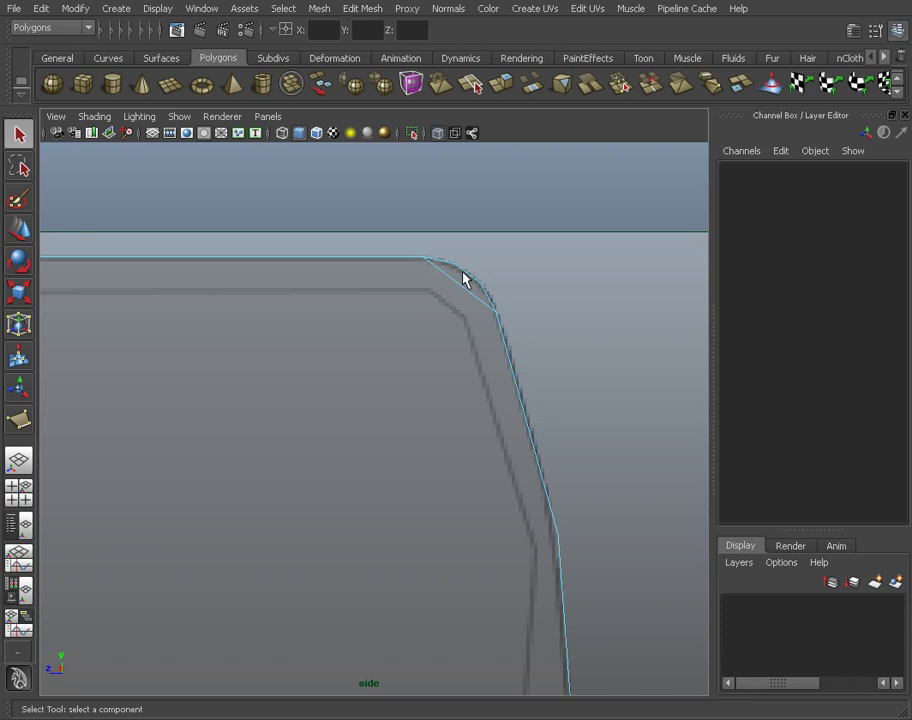
- Delete the diagonal corner edge at the top, then pick the stray bottom corner edges
click(462, 280)
key(Delete)
alt+middle_drag(430, 525, 444, 195)
key(a)
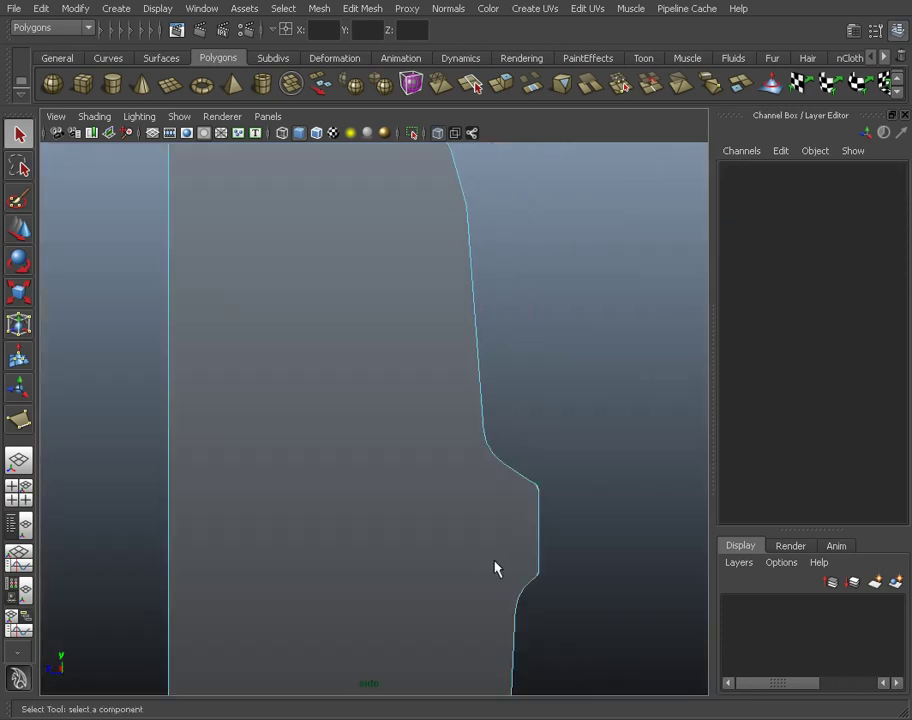
click(483, 694)
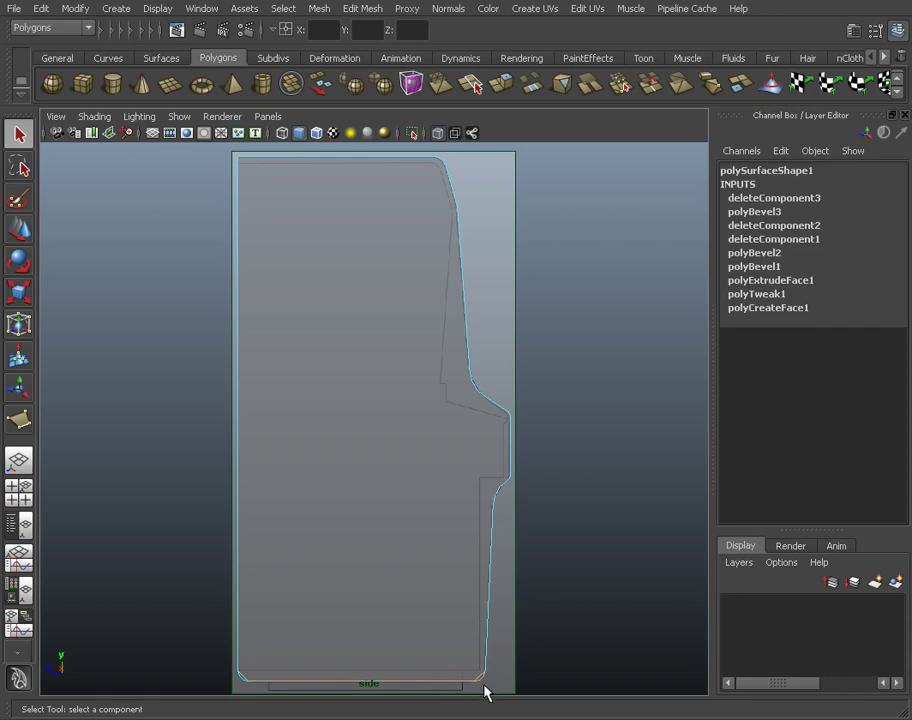
key(f)
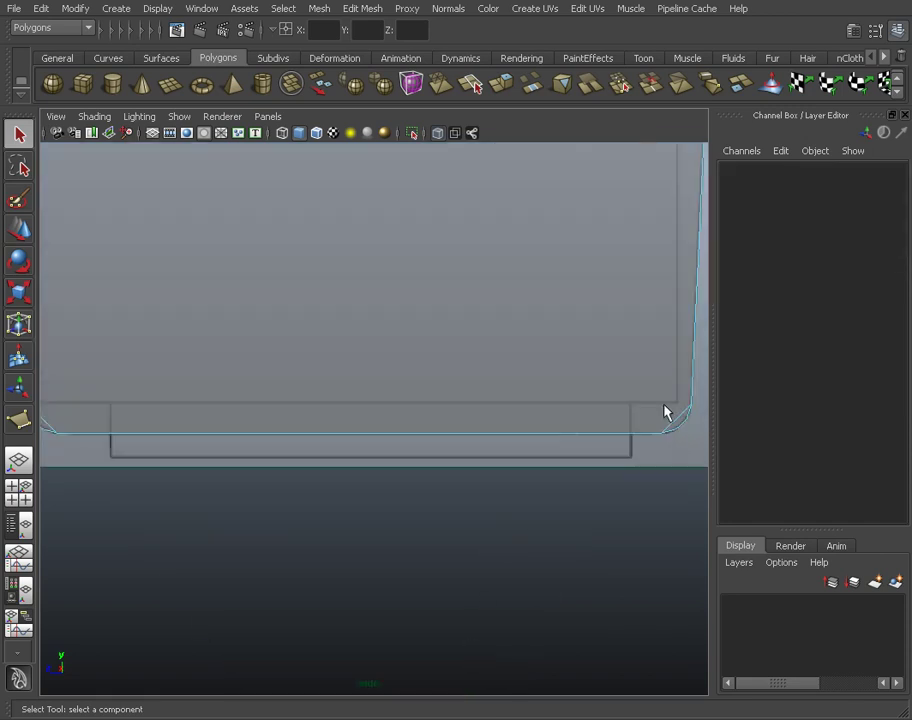
click(676, 427)
- Zoom out and centre the panel in the side view, then return to four views
alt+middle_drag(210, 385, 202, 417)
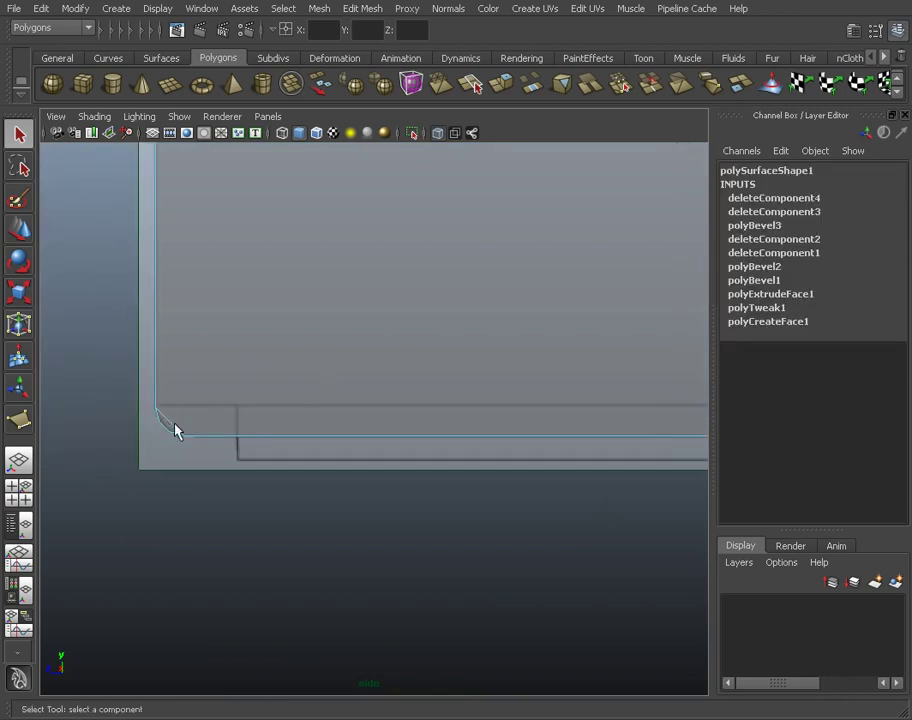
alt+right_drag(291, 462, 92, 399)
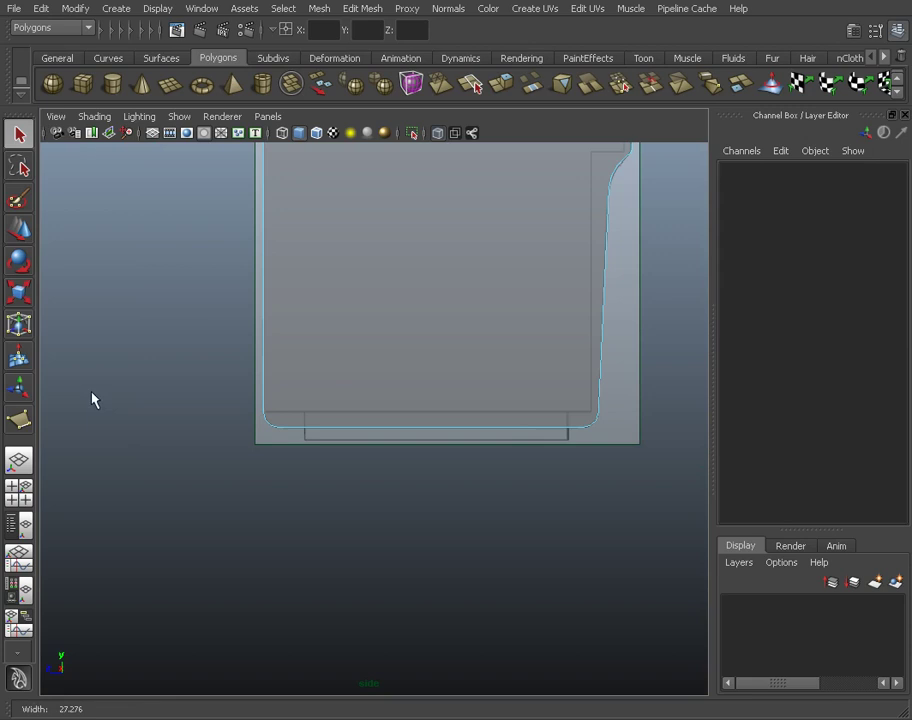
alt+middle_drag(391, 320, 369, 529)
alt+middle_drag(417, 350, 393, 523)
key(space)
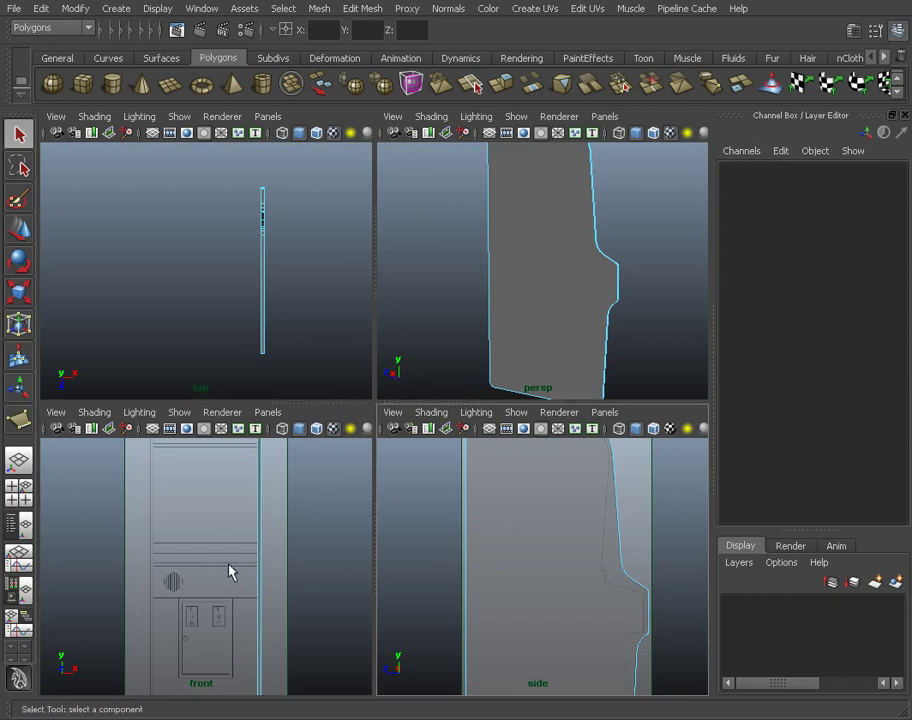
- Maximize the front view zoomed out to the whole cabinet, and select the right panel's long edge
alt+drag(570, 281, 528, 280)
click(479, 561)
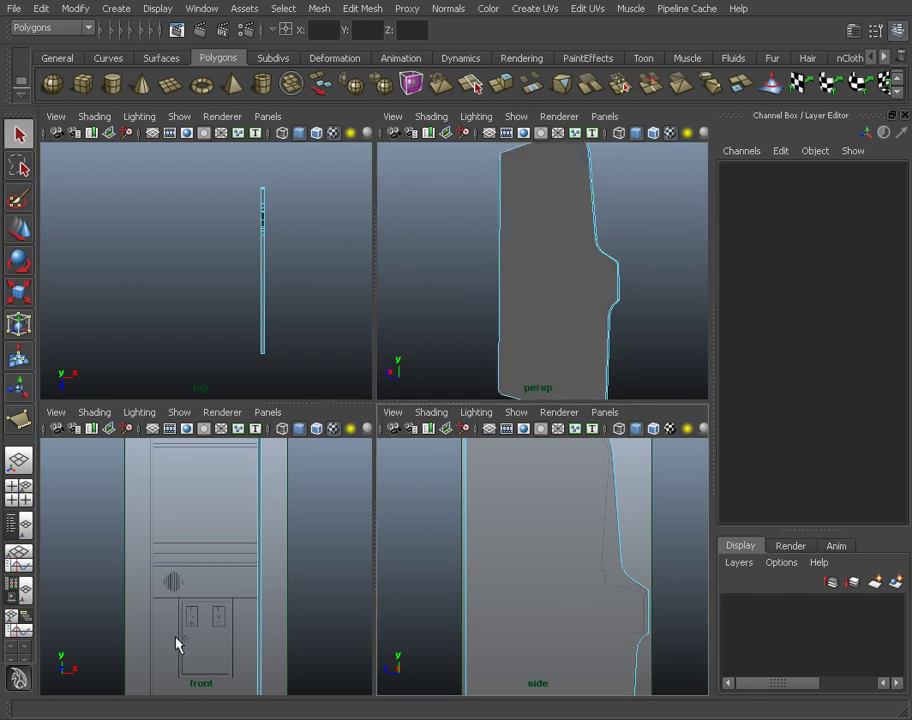
alt+middle_drag(222, 645, 316, 507)
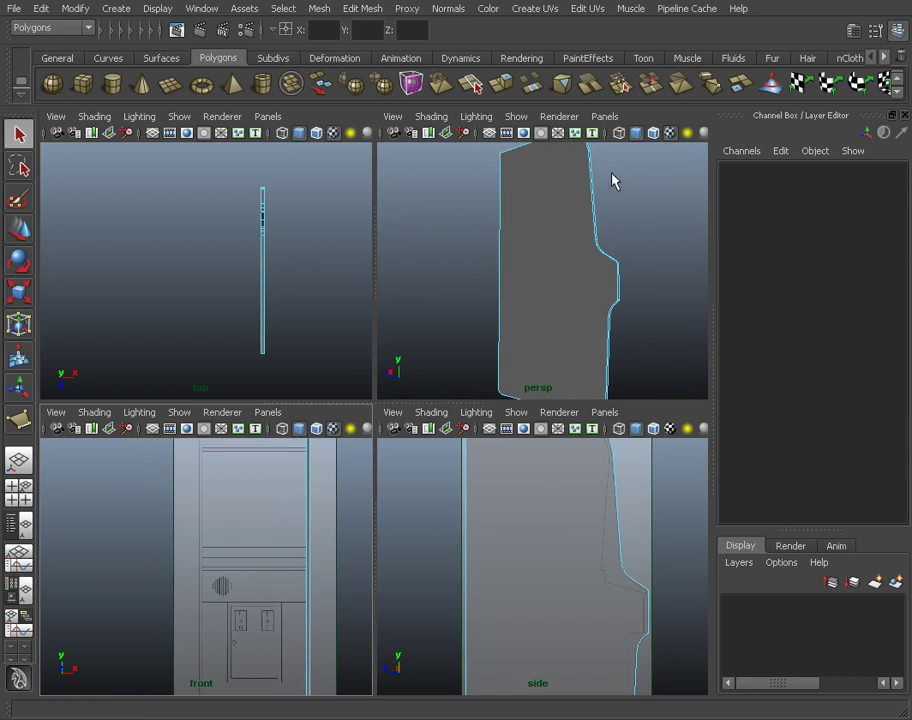
key(space)
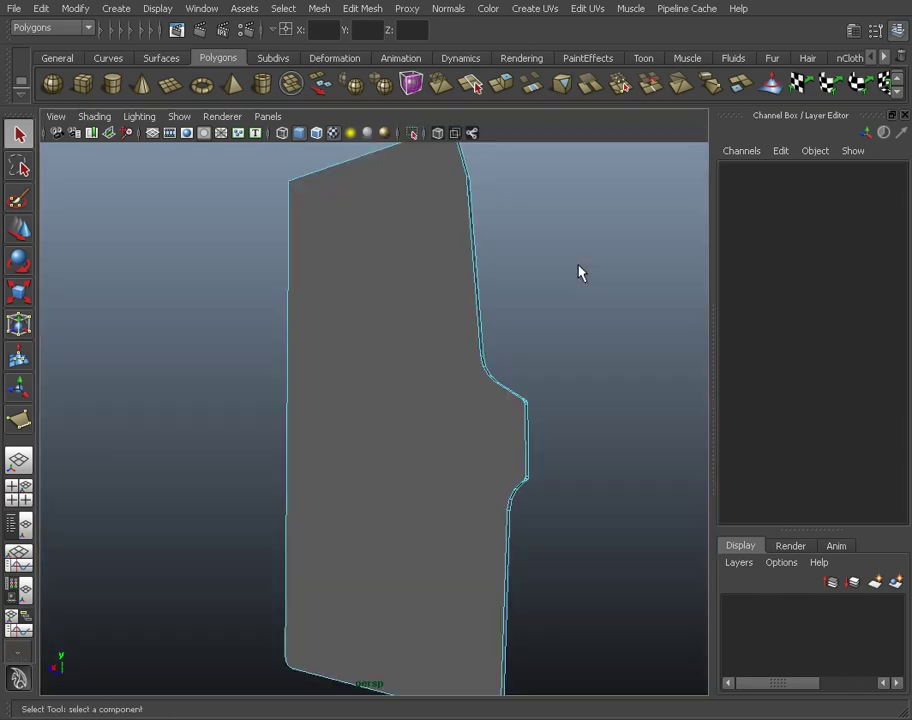
key(space)
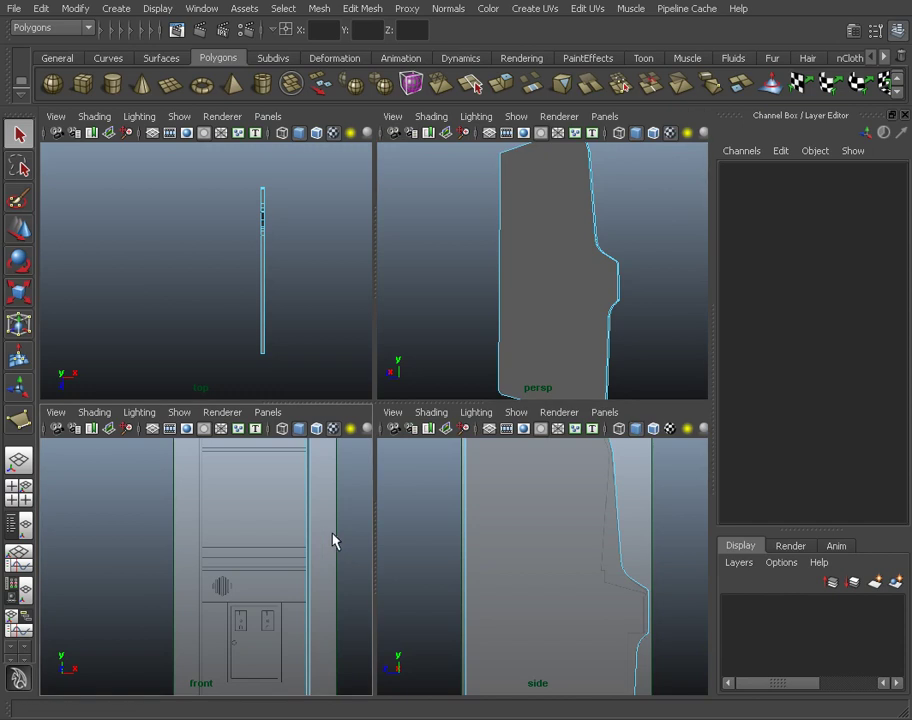
key(space)
alt+right_drag(478, 458, 340, 450)
click(529, 377)
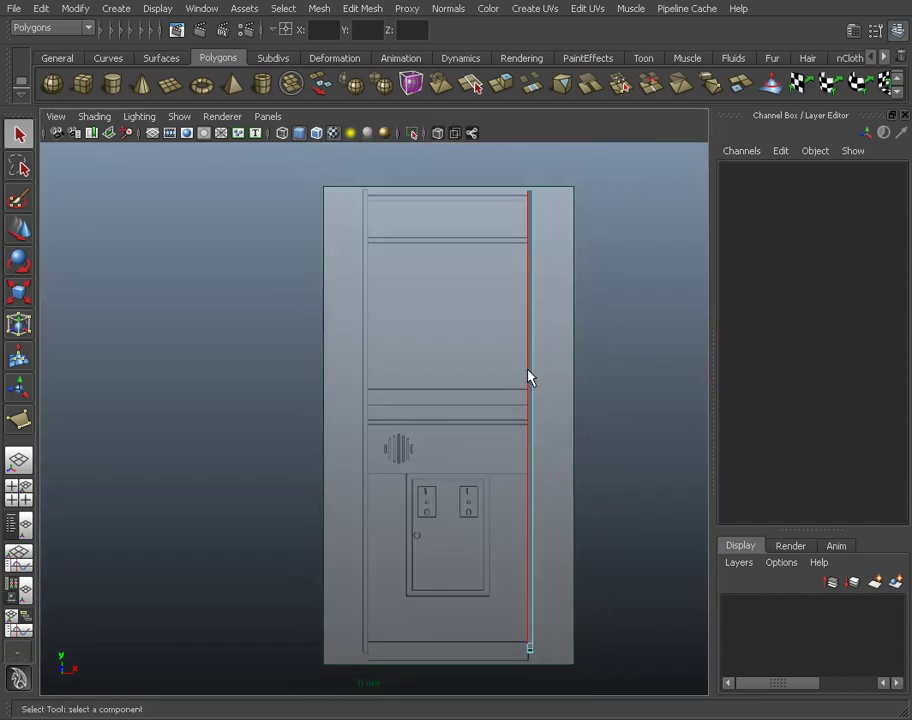
- Duplicate the right side panel and move the copy to Translate X -5.1 on the left
click(536, 373)
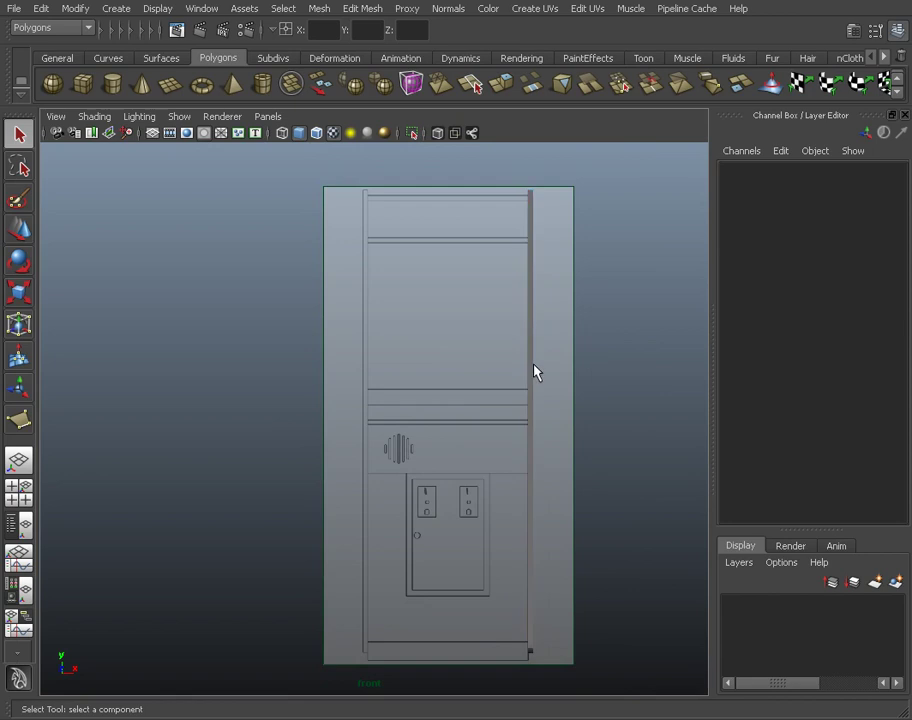
key(F8)
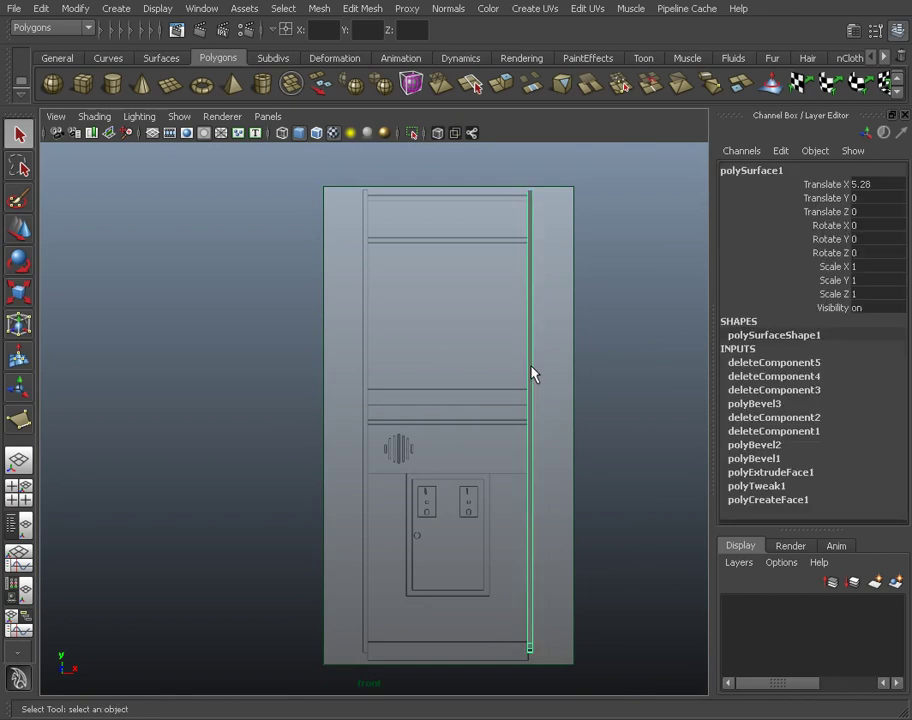
key(w)
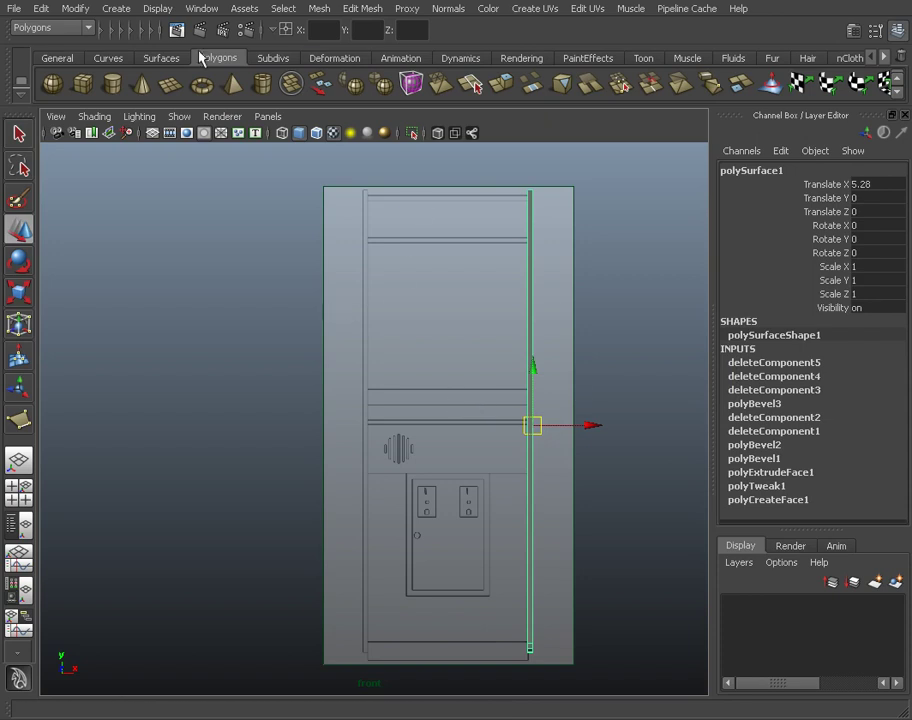
click(41, 8)
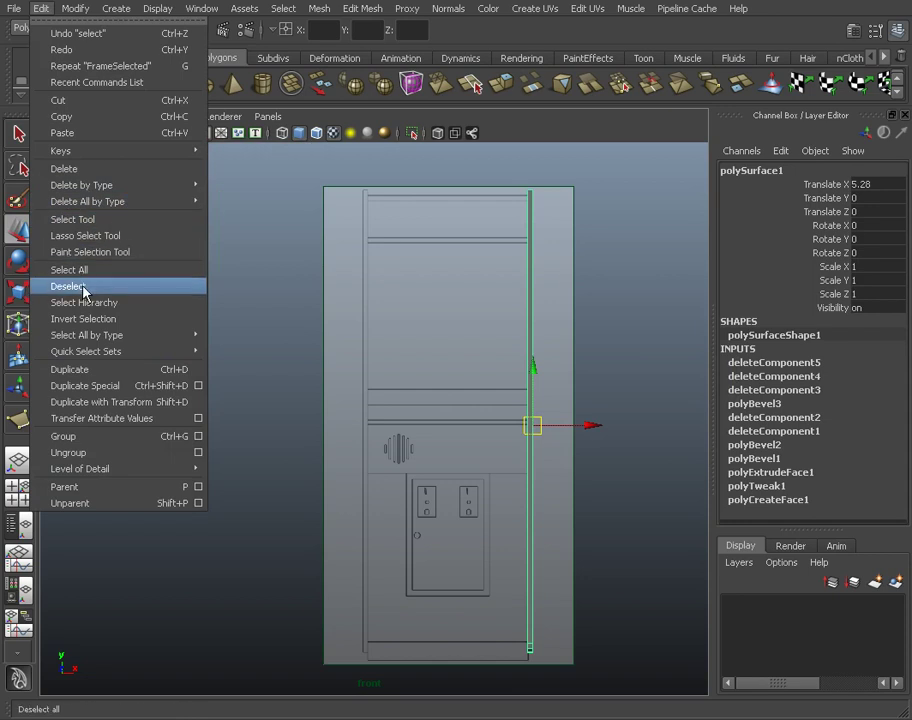
click(60, 369)
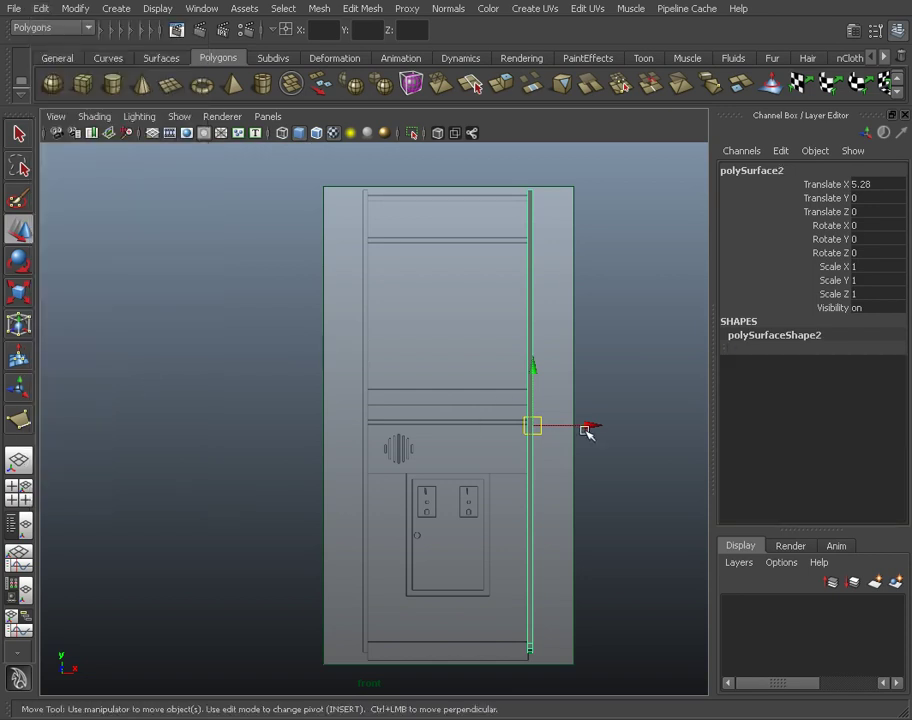
drag(587, 430, 426, 416)
- Deselect the copy, check both panels in perspective, then maximize the side view
key(q)
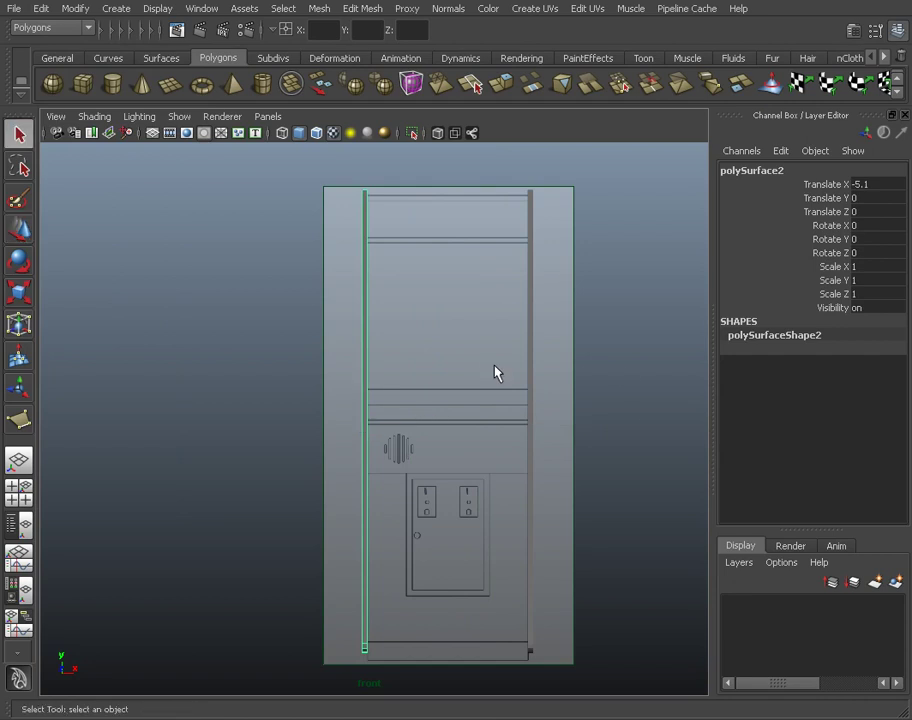
click(614, 366)
key(space)
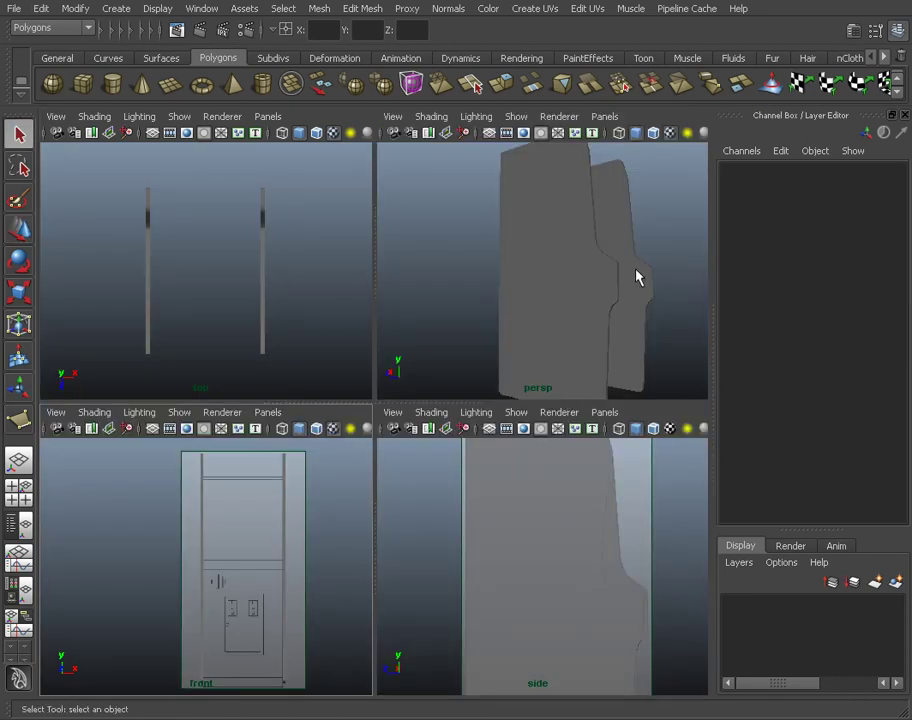
alt+drag(637, 275, 610, 300)
key(space)
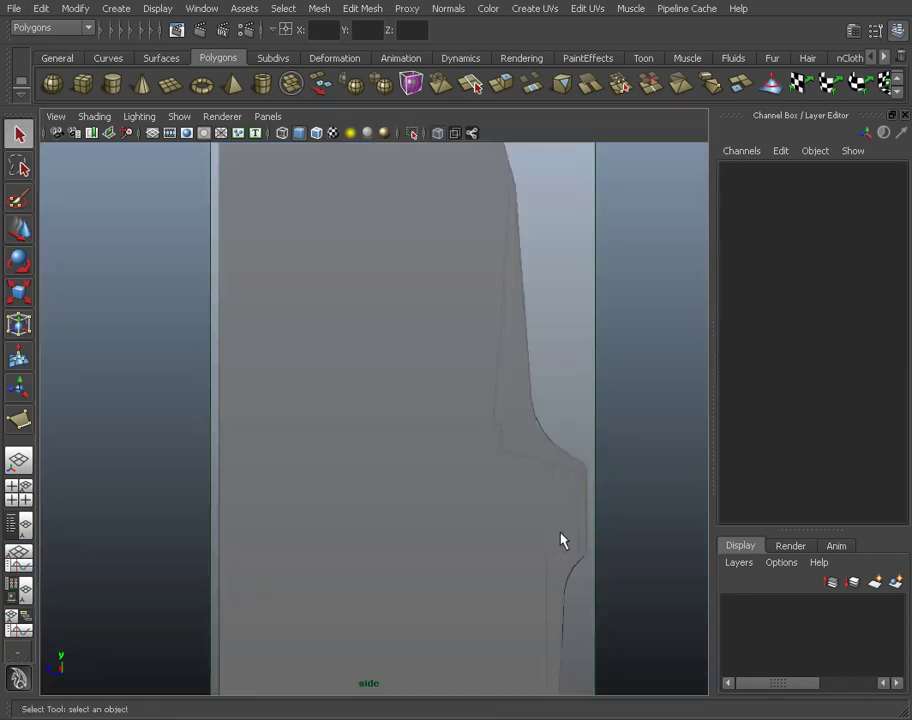
- Marquee-select both bevelled side panels together in the perspective view of the four-view layout
alt+right_drag(494, 450, 403, 392)
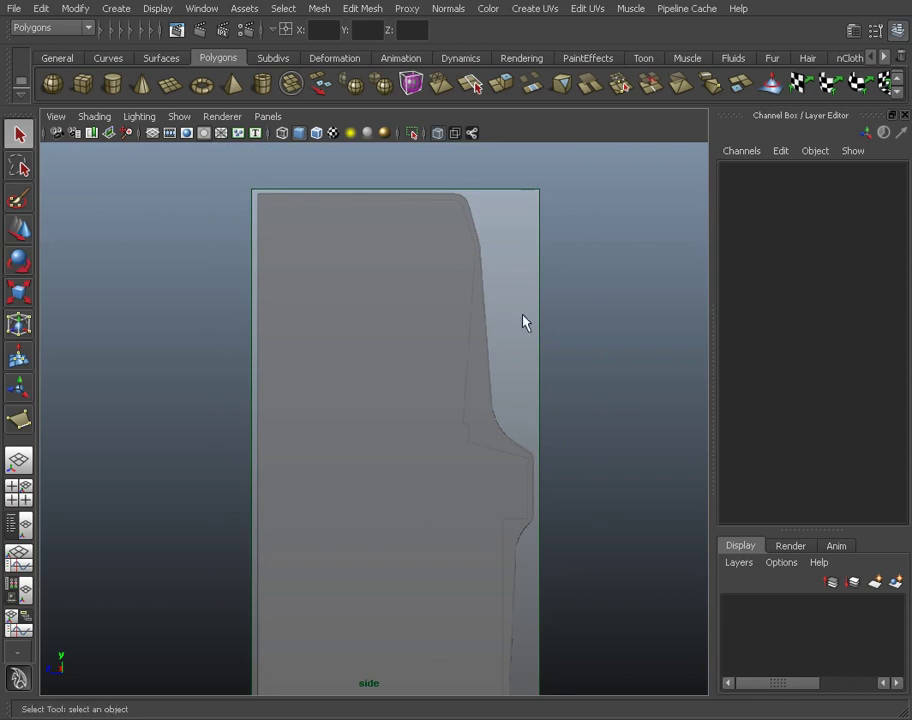
click(338, 252)
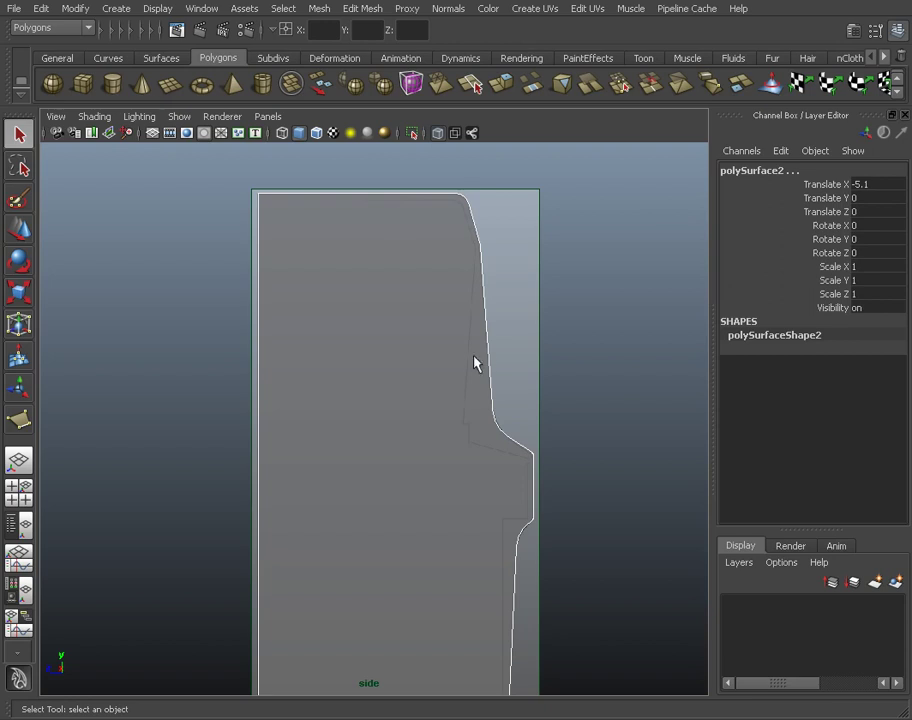
key(space)
alt+drag(631, 261, 588, 248)
ctrl+click(625, 234)
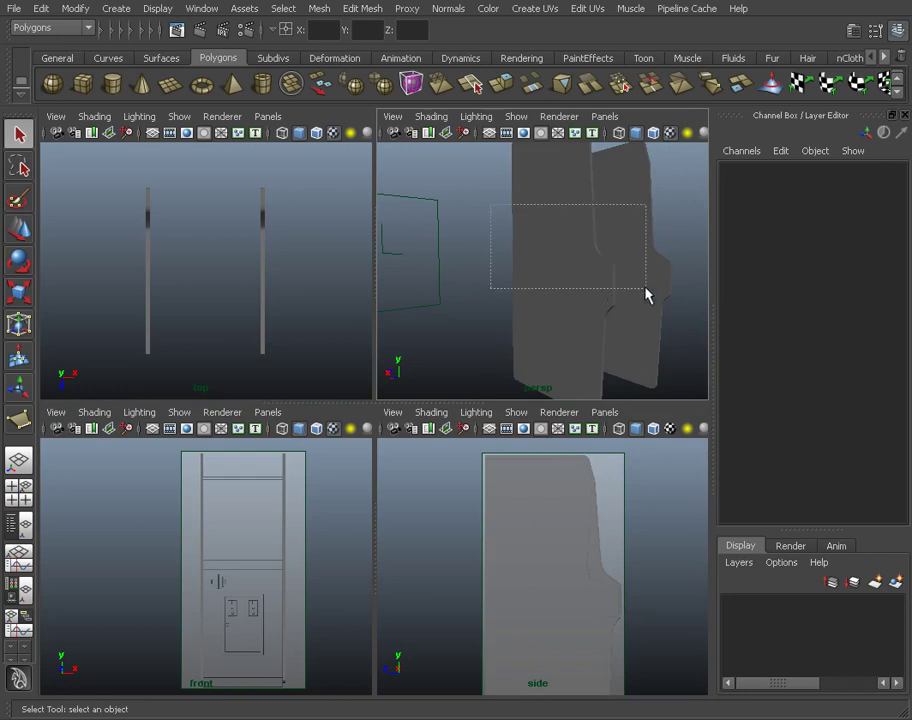
drag(667, 307, 668, 305)
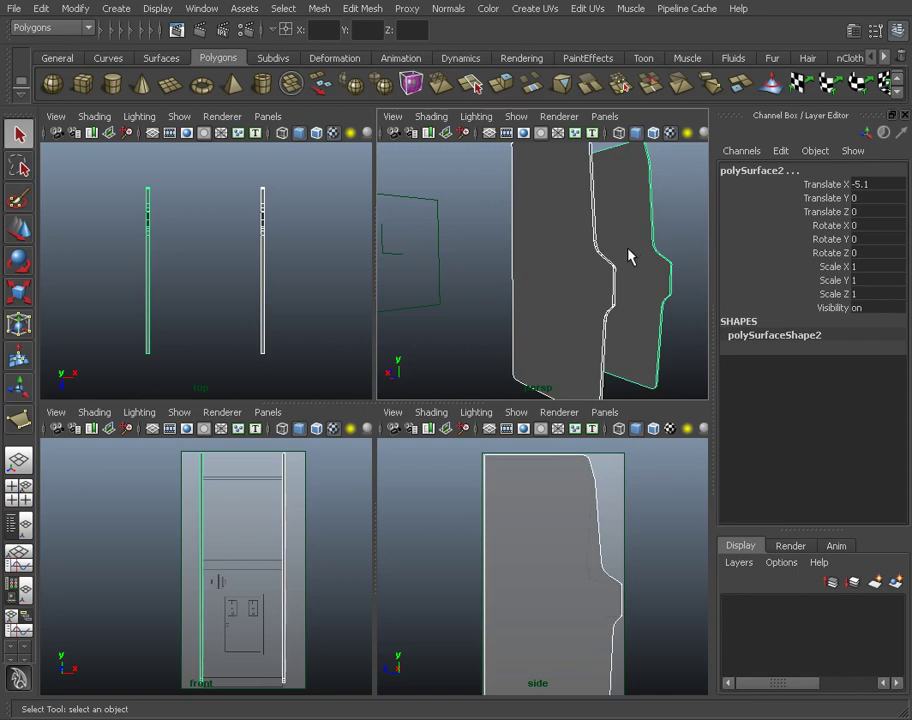
click(728, 565)
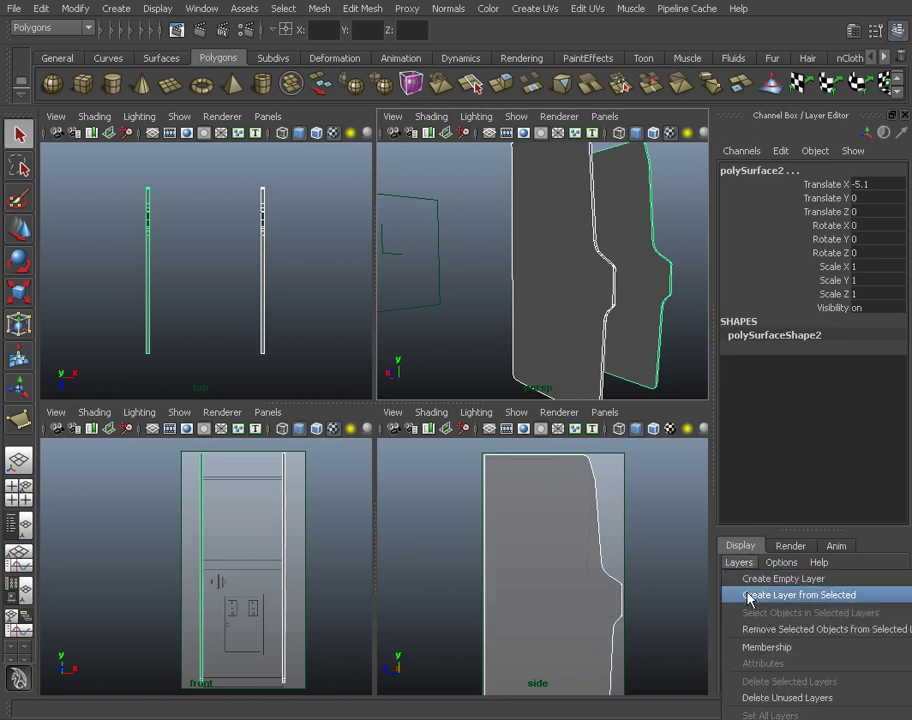
- Create a new display layer from the selected side panels and check its contents
click(748, 595)
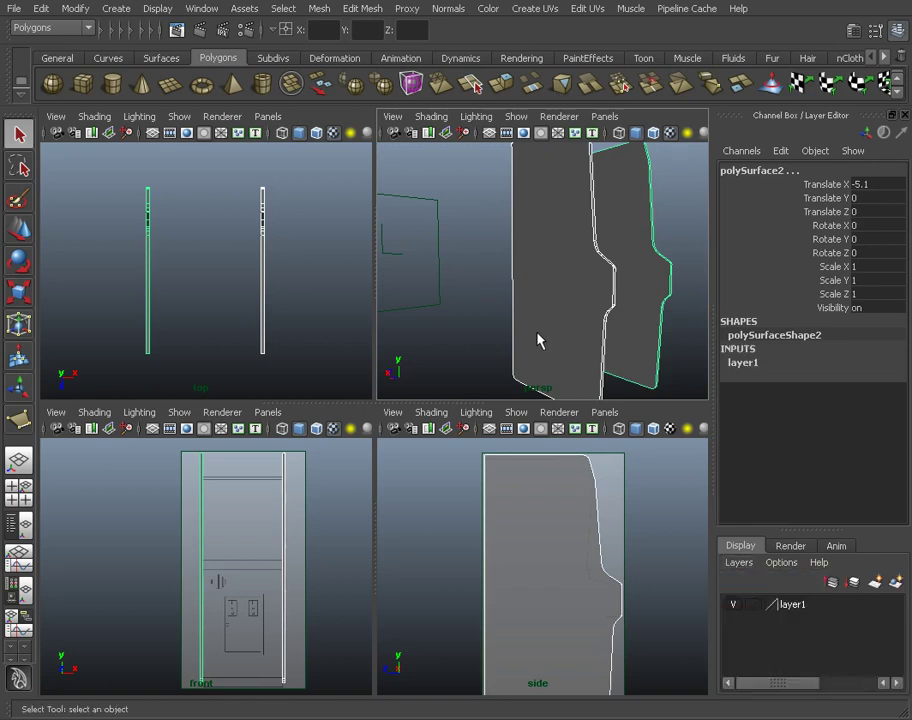
alt+drag(632, 254, 554, 256)
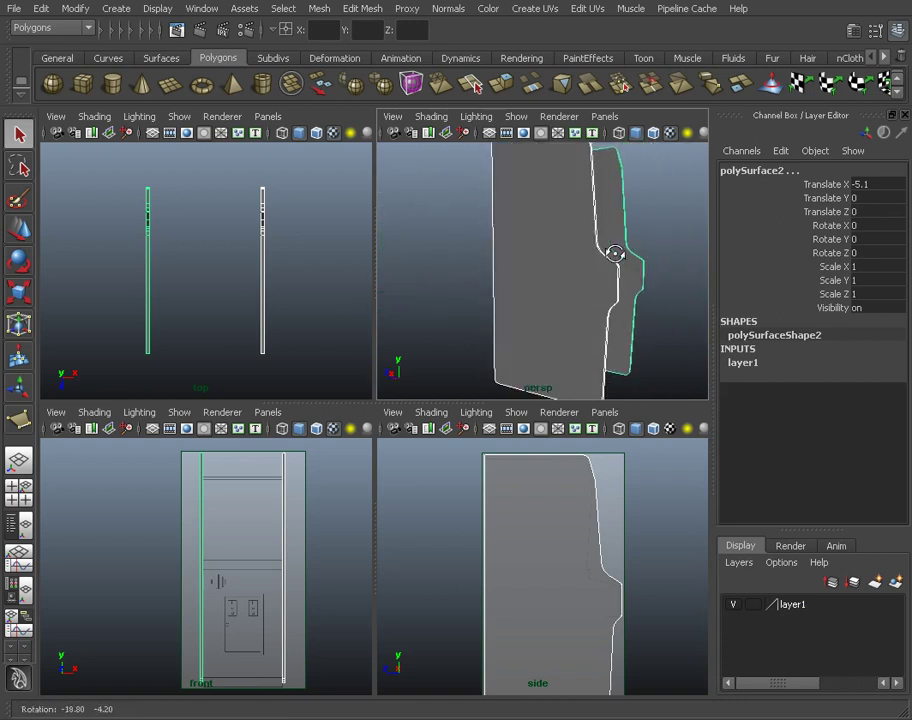
click(734, 605)
click(734, 605)
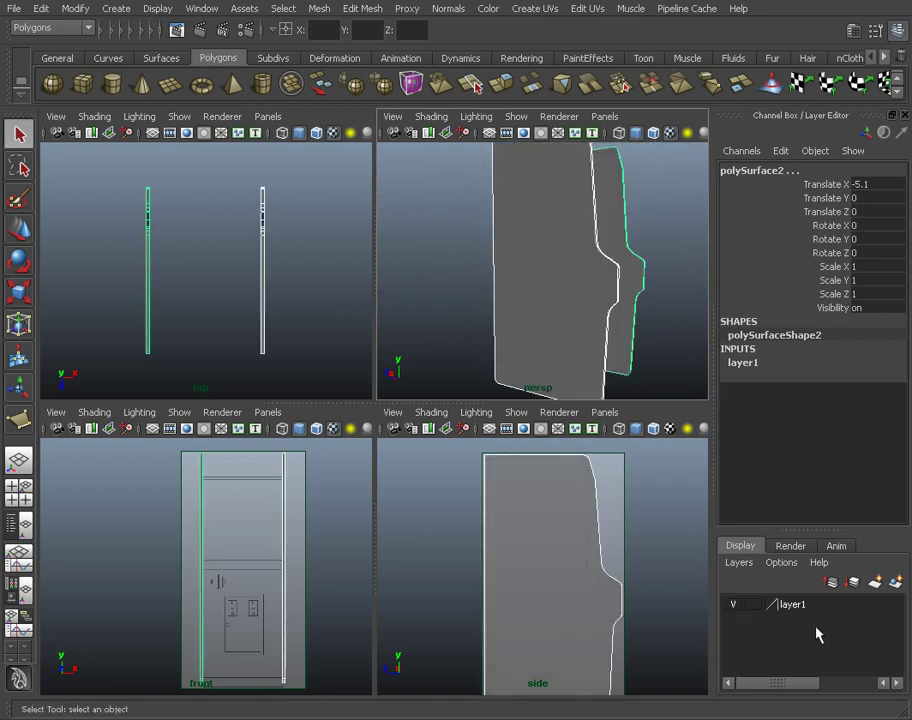
- Rename the new layer to Sidepanels and hide it, then maximise the side view
click(740, 565)
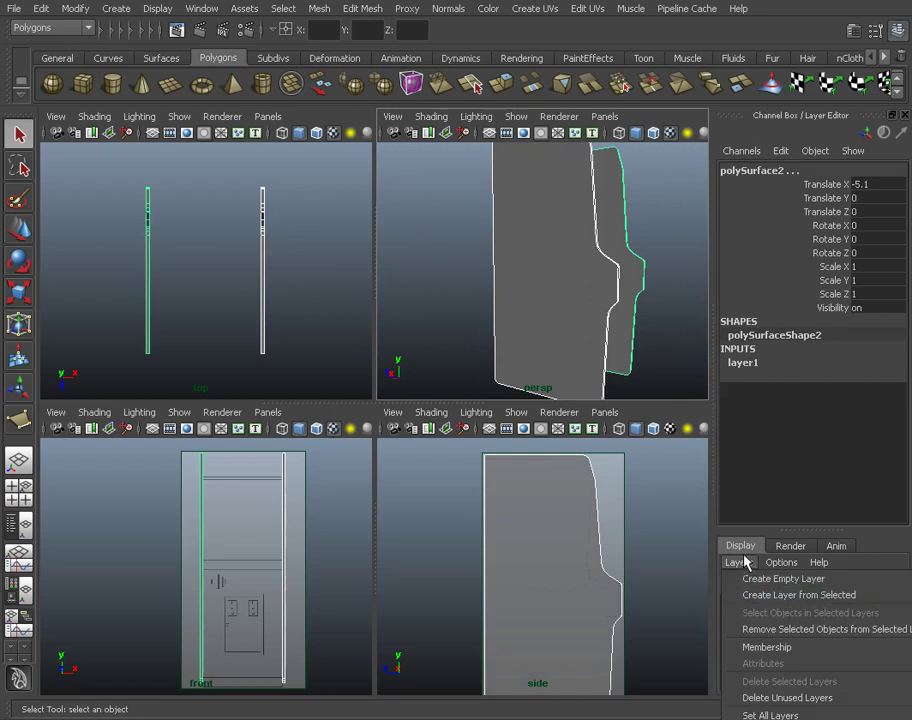
double_click(798, 607)
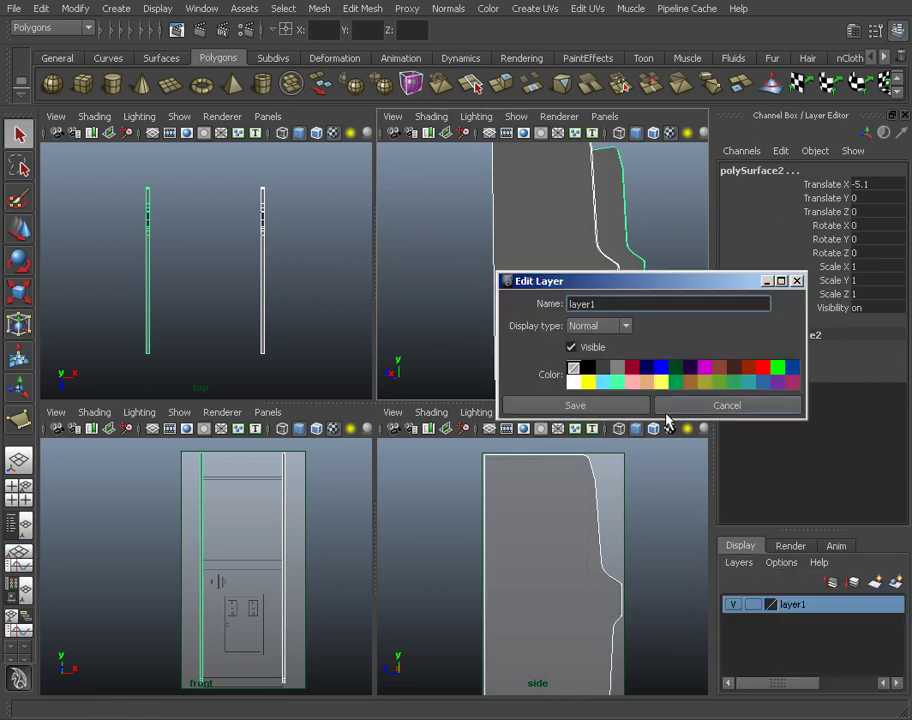
double_click(600, 304)
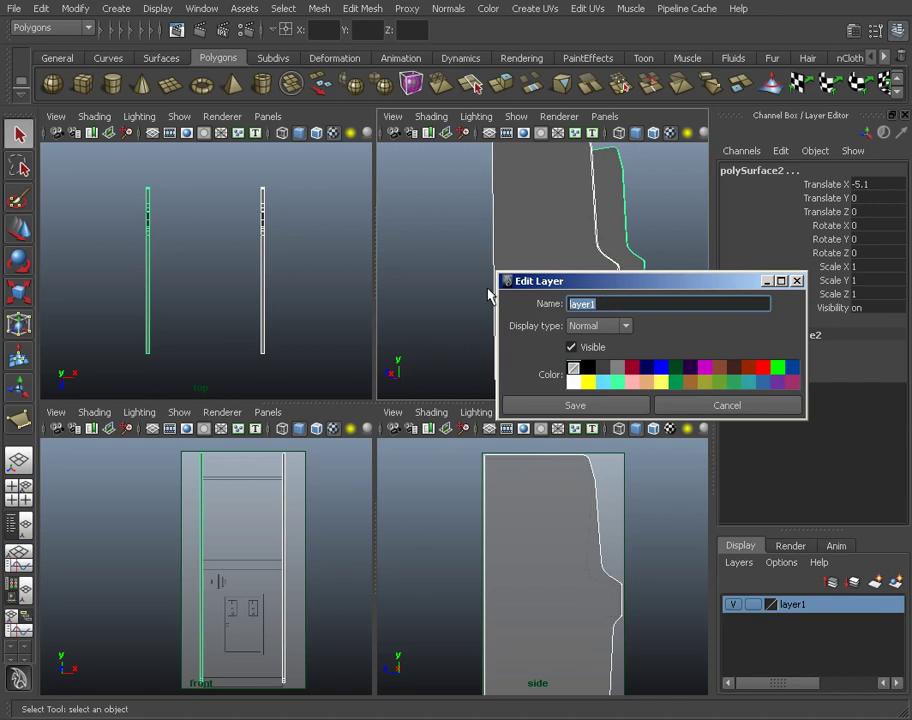
text(Sidepanels)
click(600, 405)
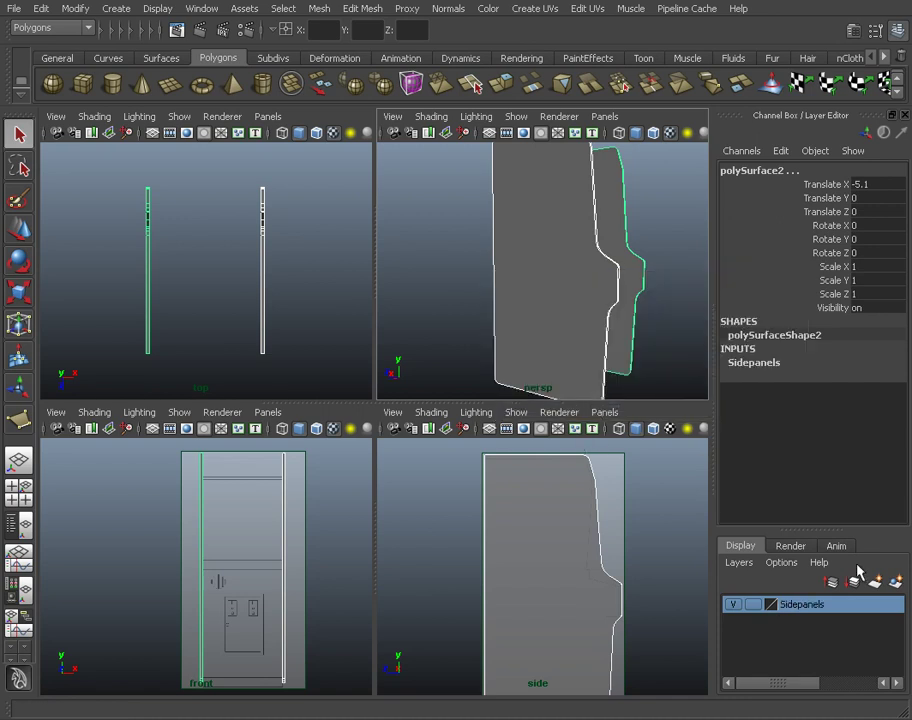
click(740, 605)
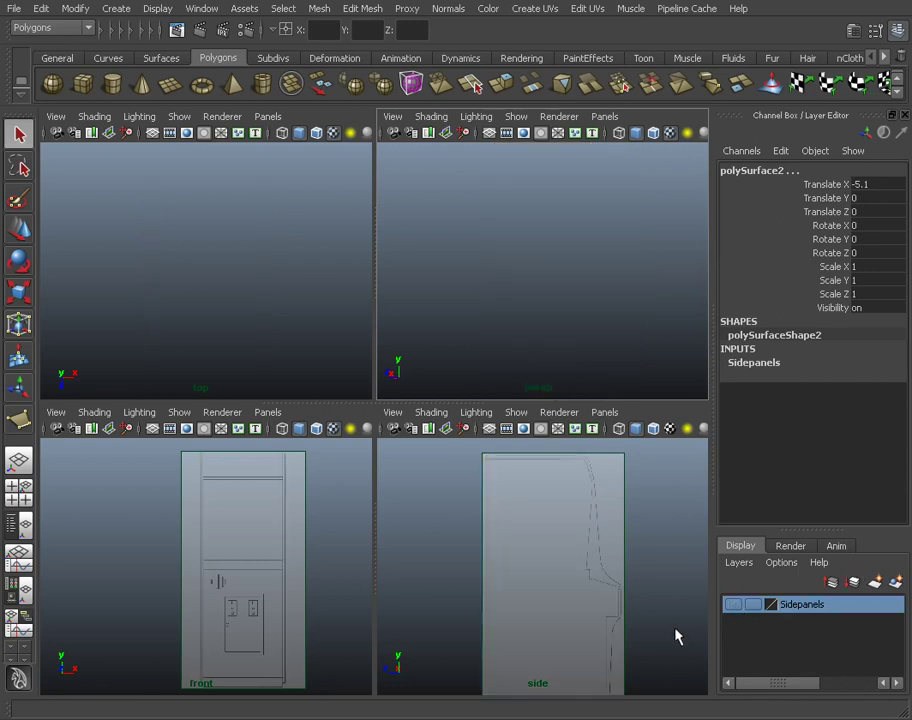
key(space)
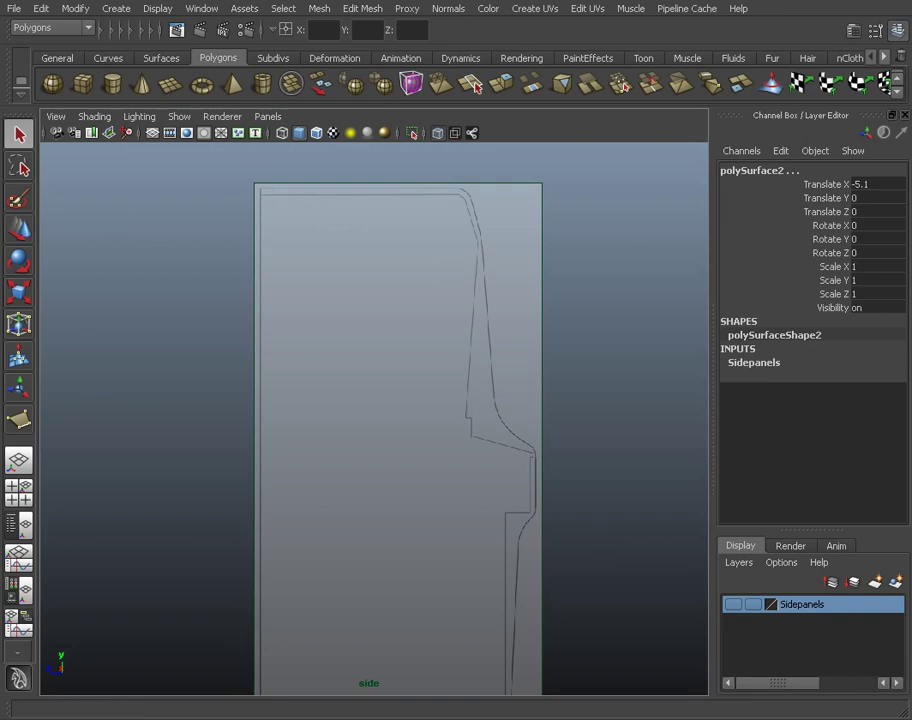
- With the Create Polygon Tool, trace the outline's top and front down to the control-panel inset
click(246, 10)
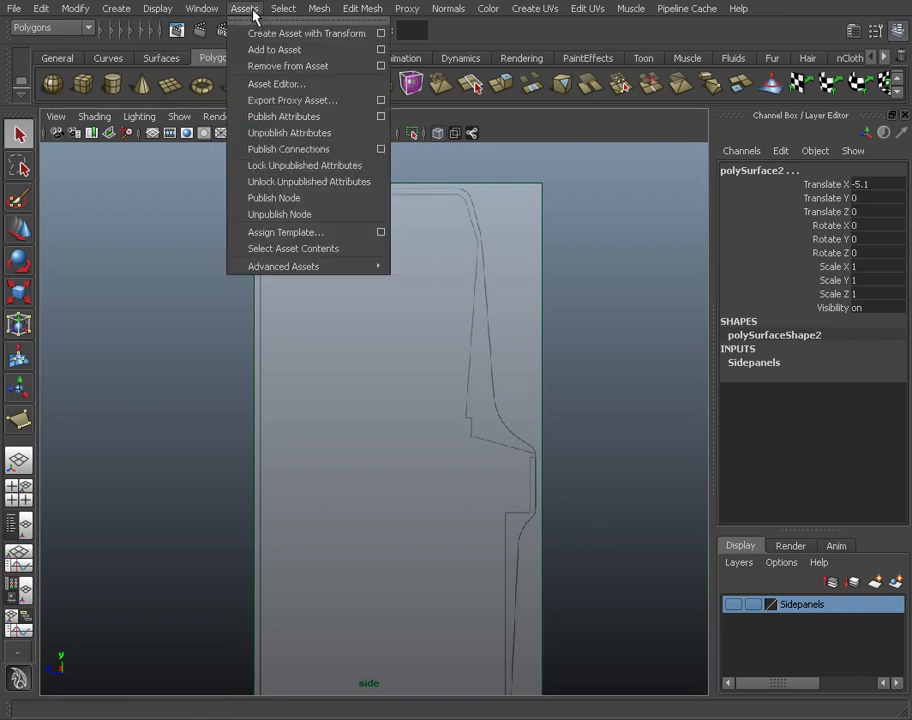
click(355, 318)
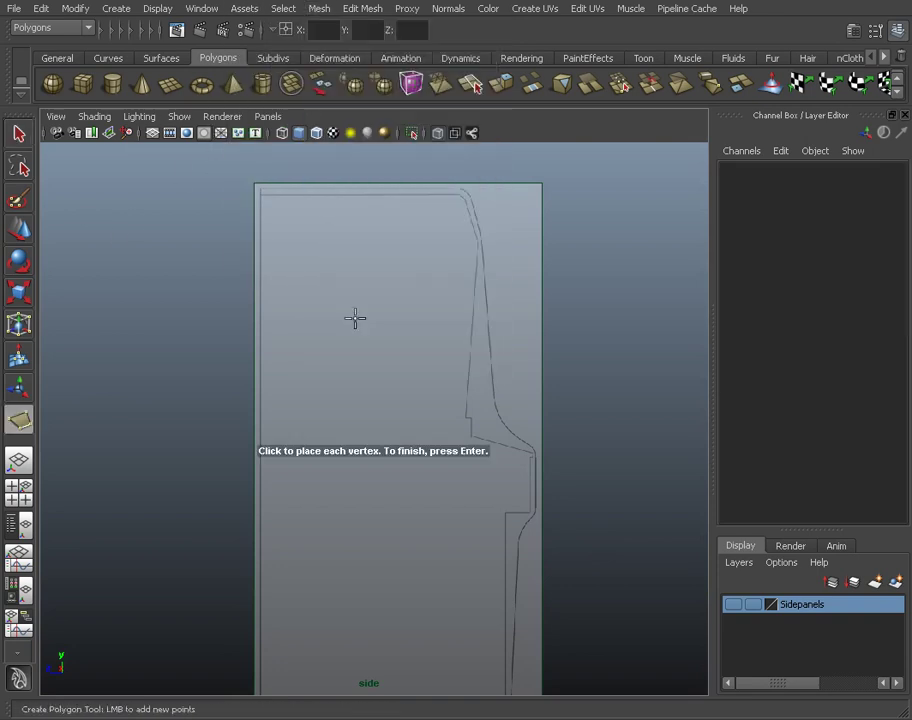
click(260, 196)
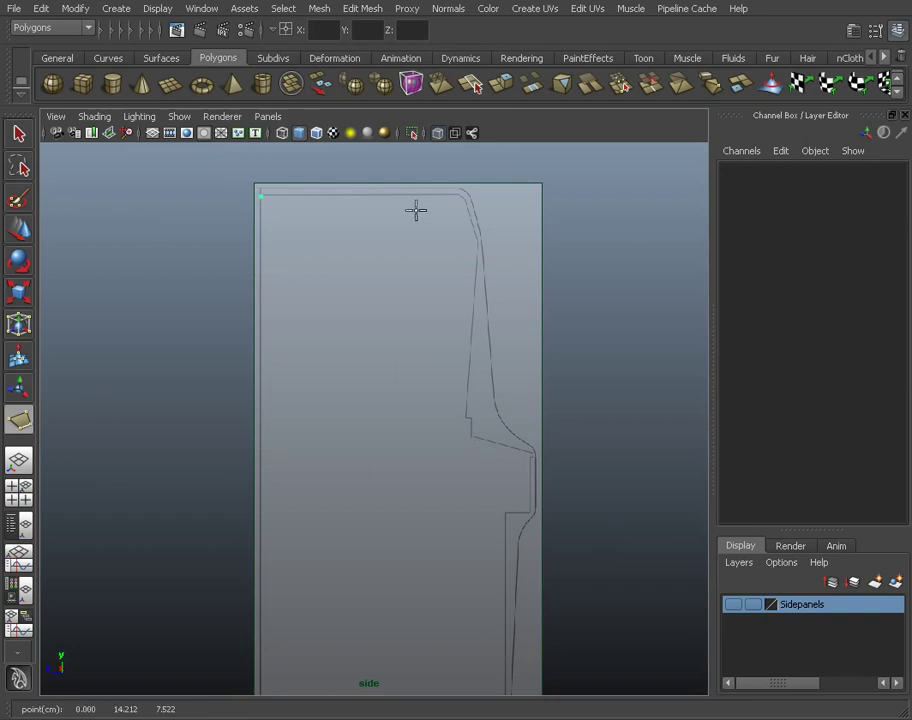
click(463, 194)
click(480, 243)
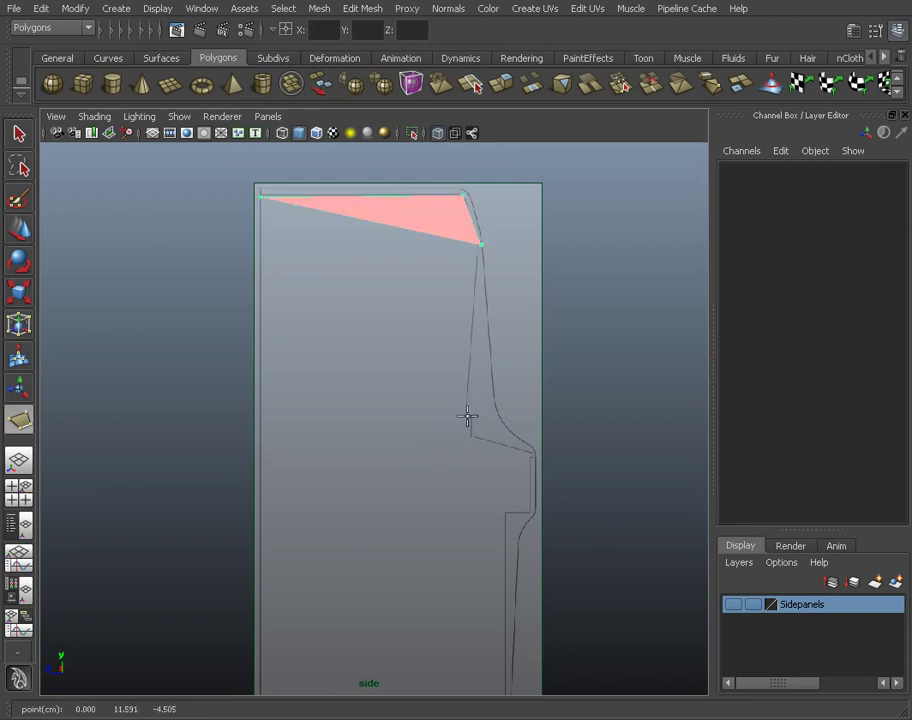
click(465, 417)
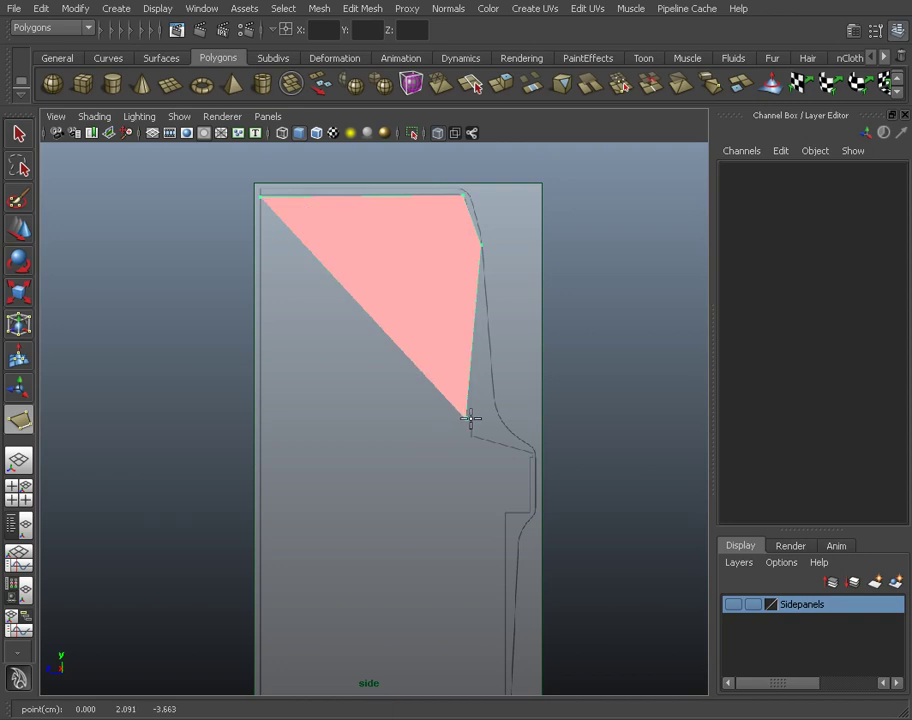
click(471, 436)
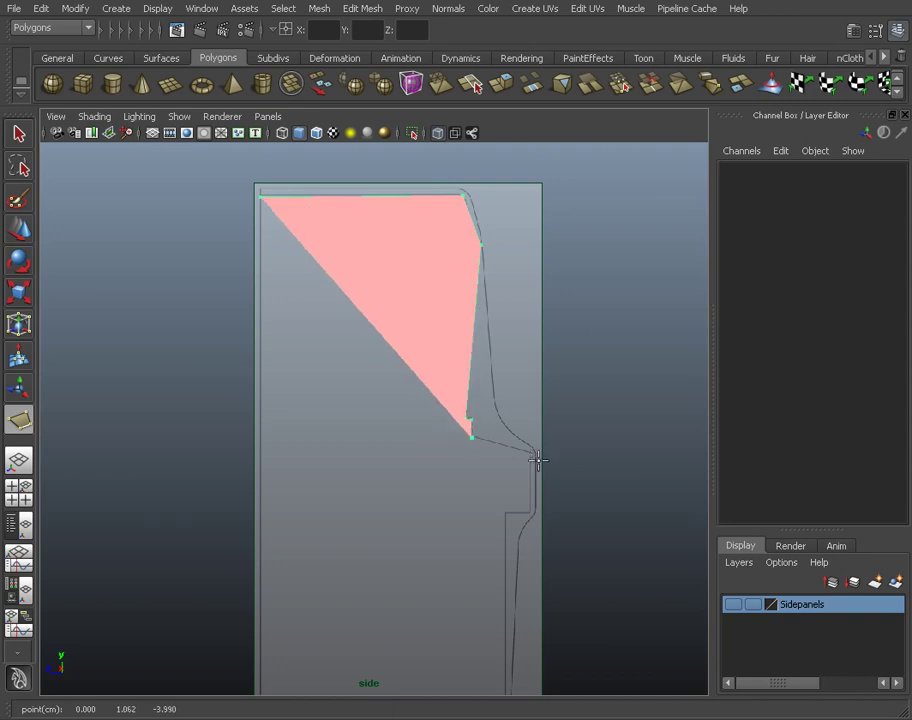
- Continue the outline around the control-panel ledge and base to the bottom-left corner
click(534, 452)
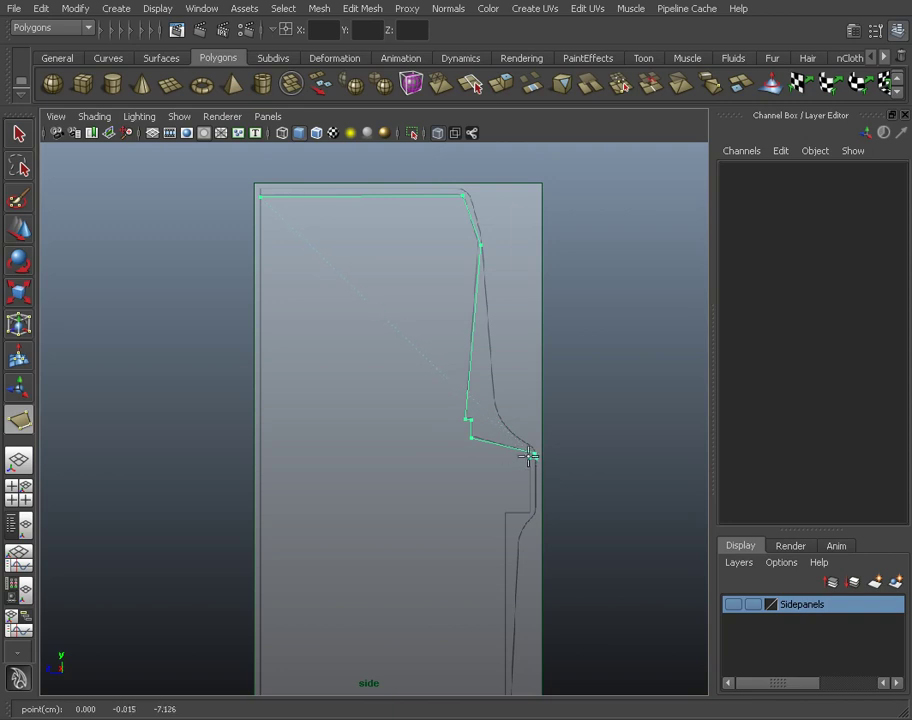
click(530, 515)
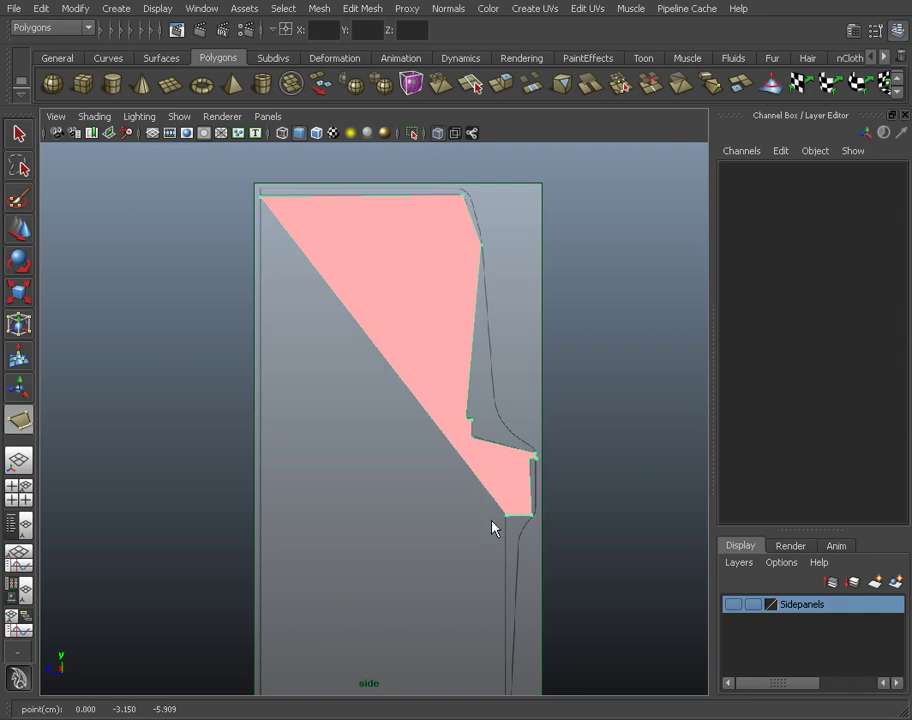
alt+middle_drag(489, 487, 499, 297)
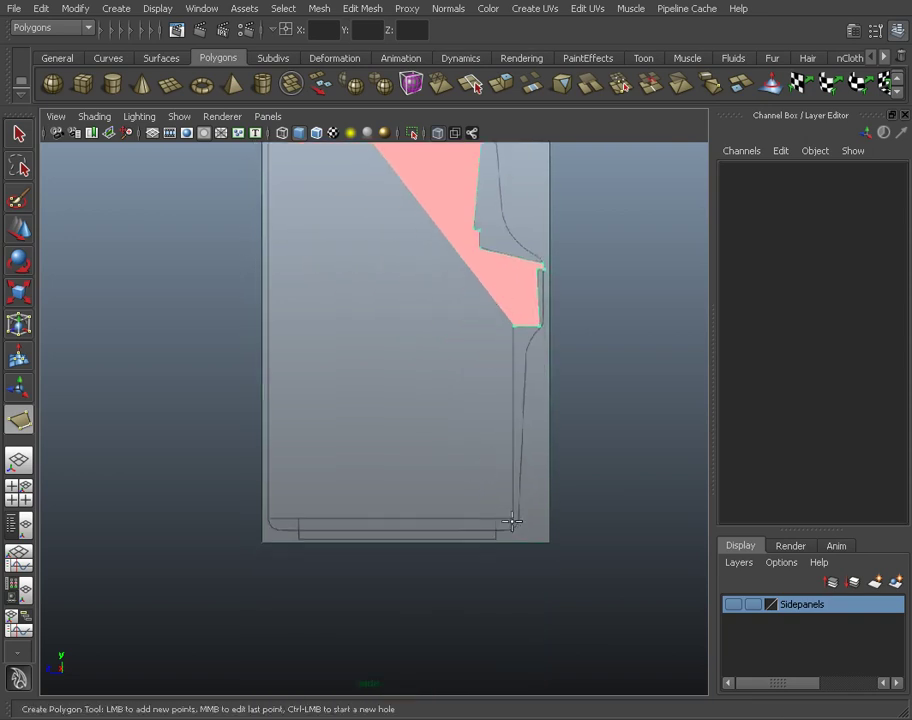
click(512, 518)
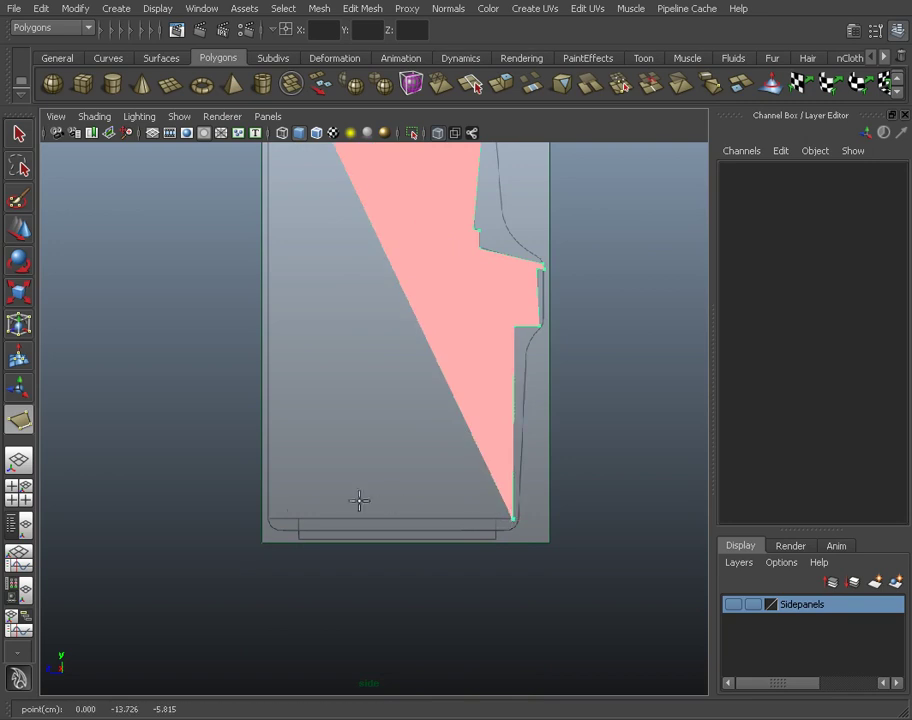
click(267, 519)
- Finish the traced outline as the single face polySurface3 and inspect it in perspective
key(Return)
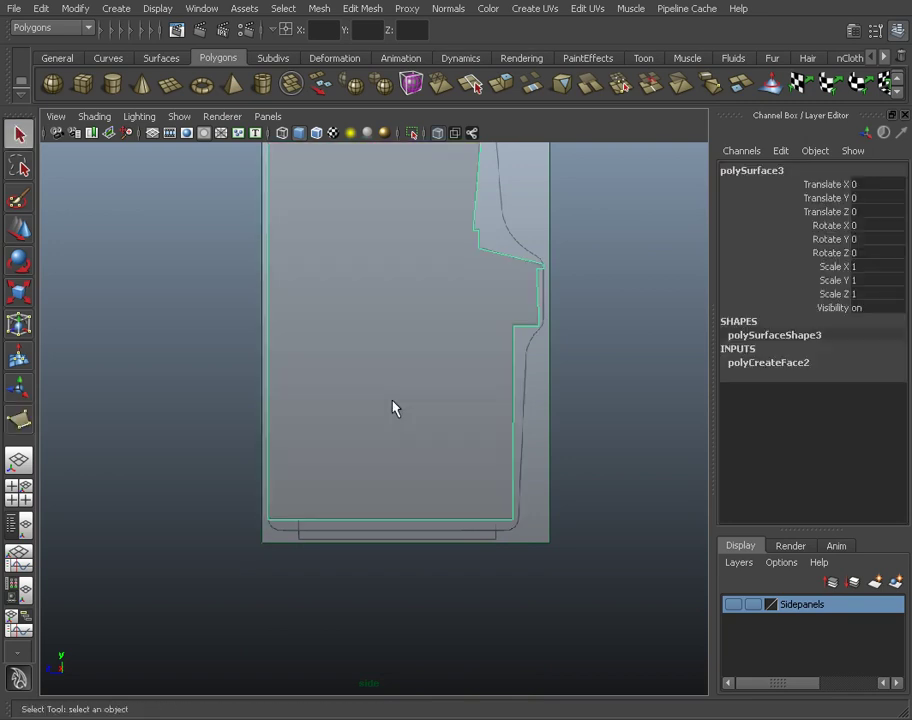
key(space)
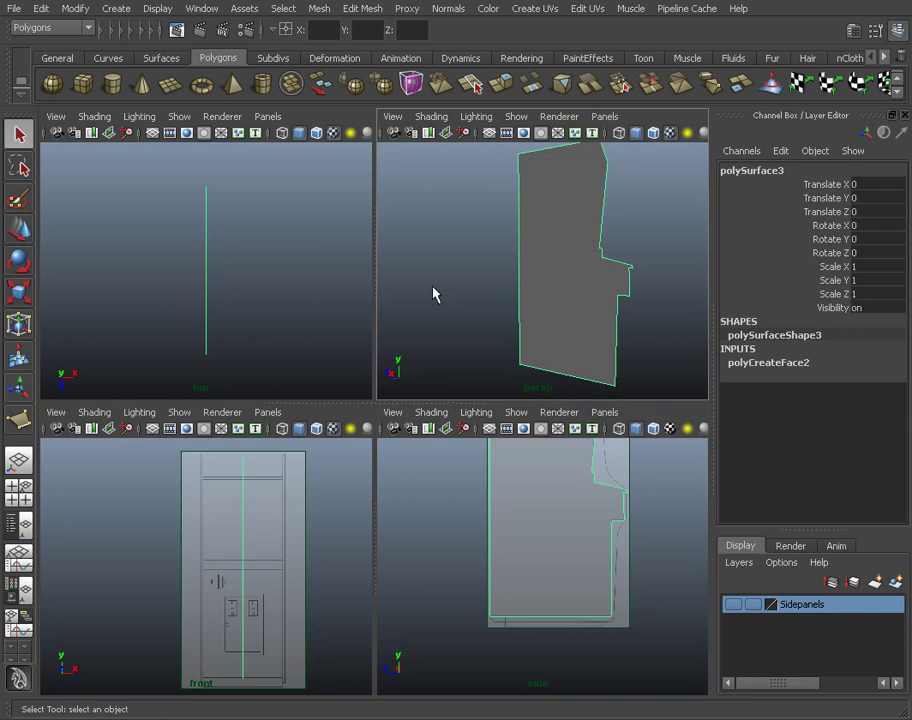
key(space)
alt+drag(512, 446, 564, 366)
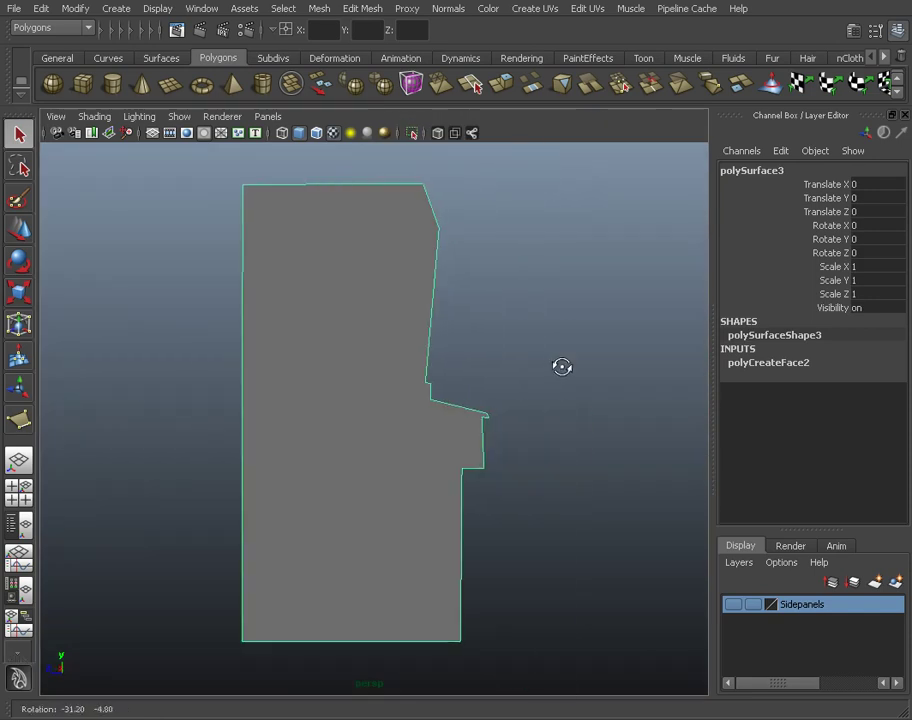
key(space)
key(space)
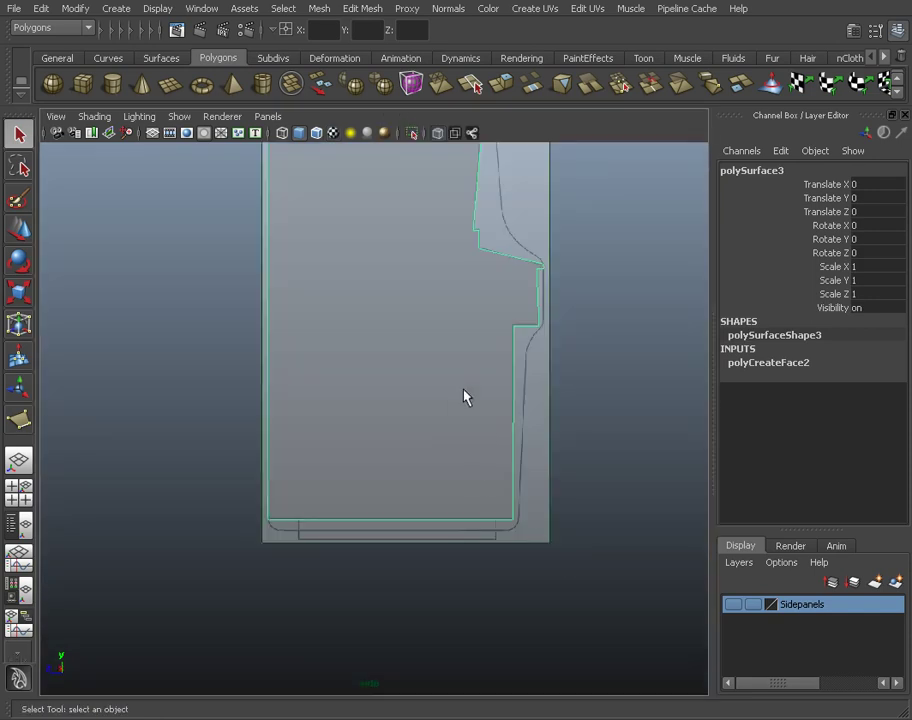
- Back in the side view, put polySurface3 into vertex editing
alt+middle_drag(464, 401, 431, 482)
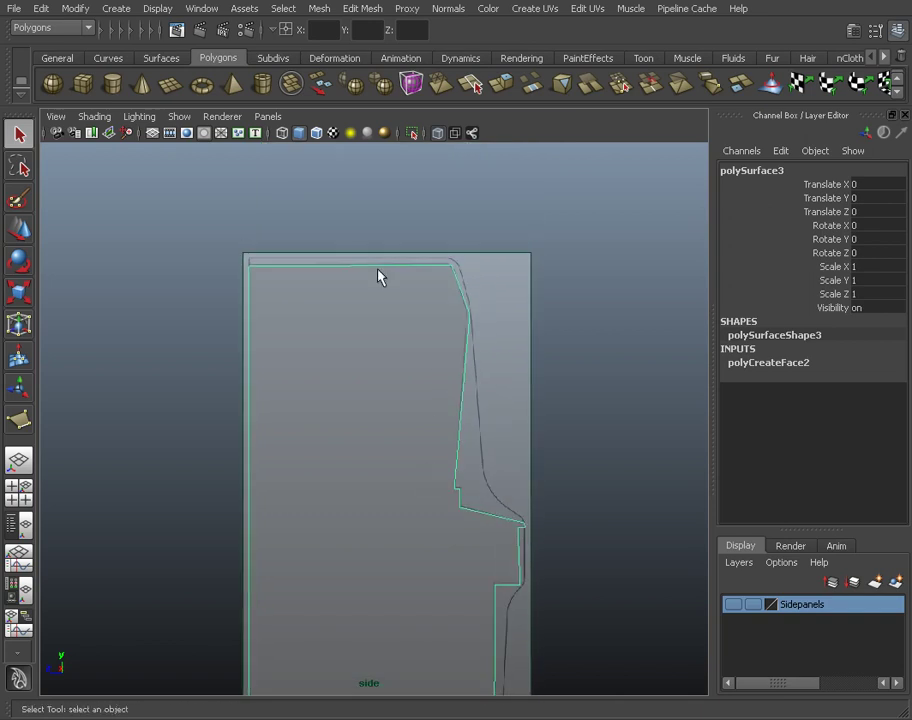
right_drag(322, 273, 434, 301)
scroll(420, 340, down, 3)
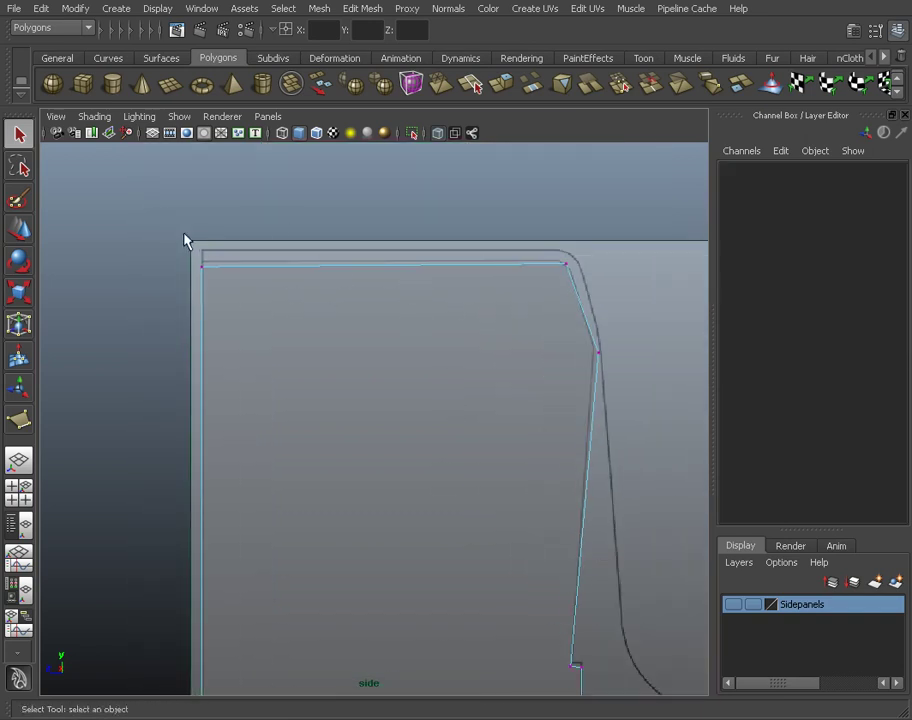
- Raise the two top corner vertices so the panel's top edge sits slightly higher
drag(180, 230, 609, 303)
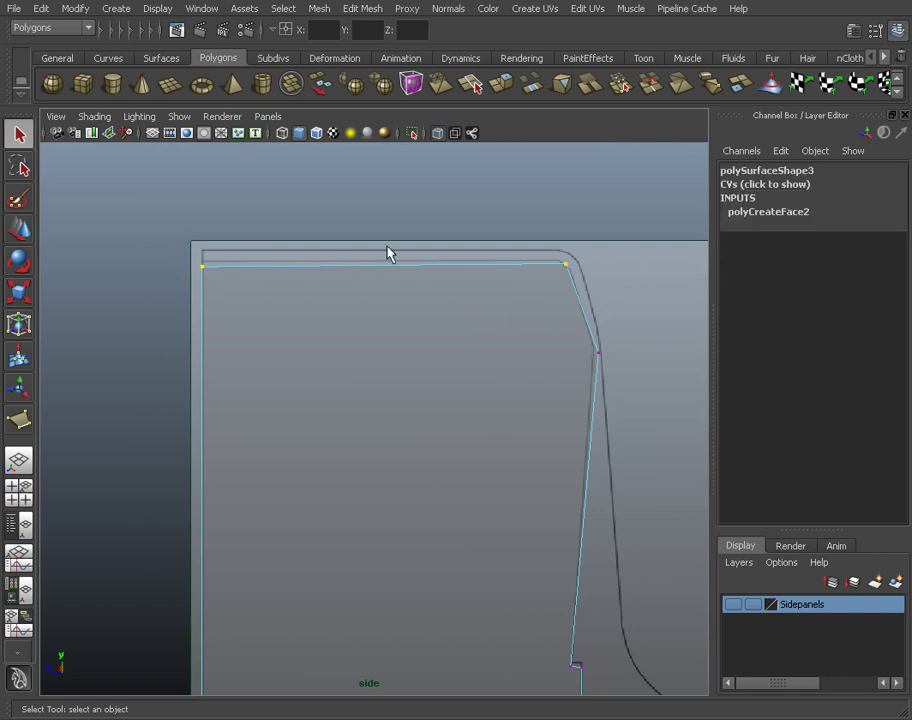
key(r)
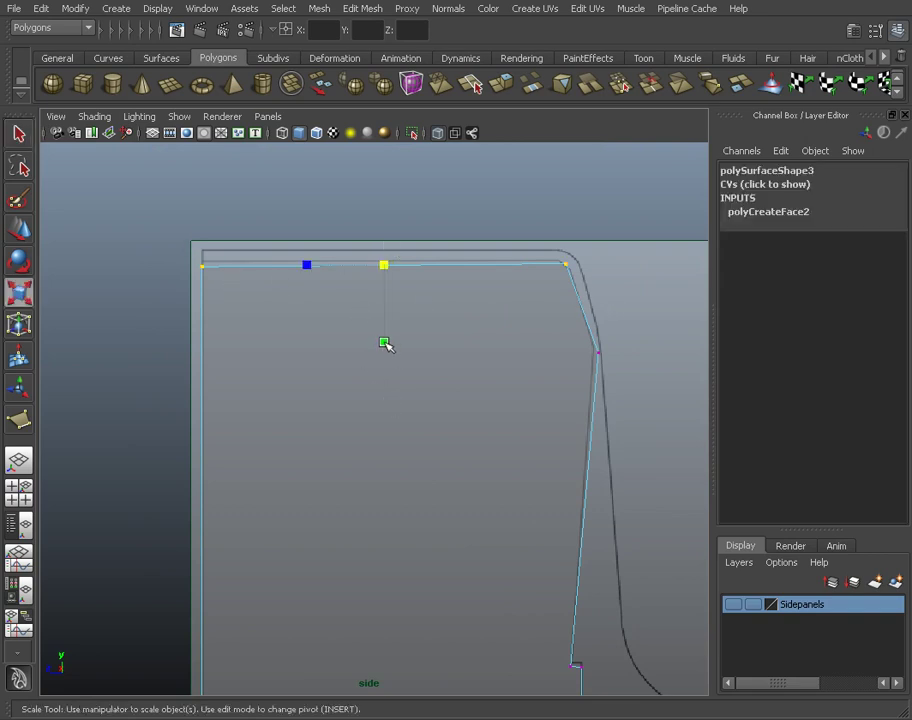
drag(384, 340, 381, 286)
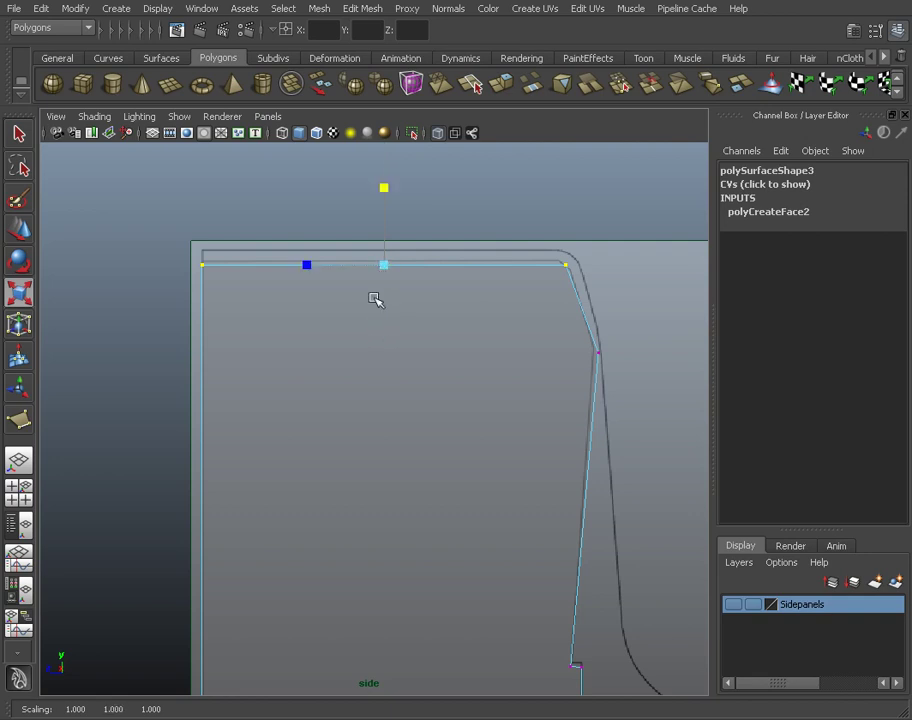
key(w)
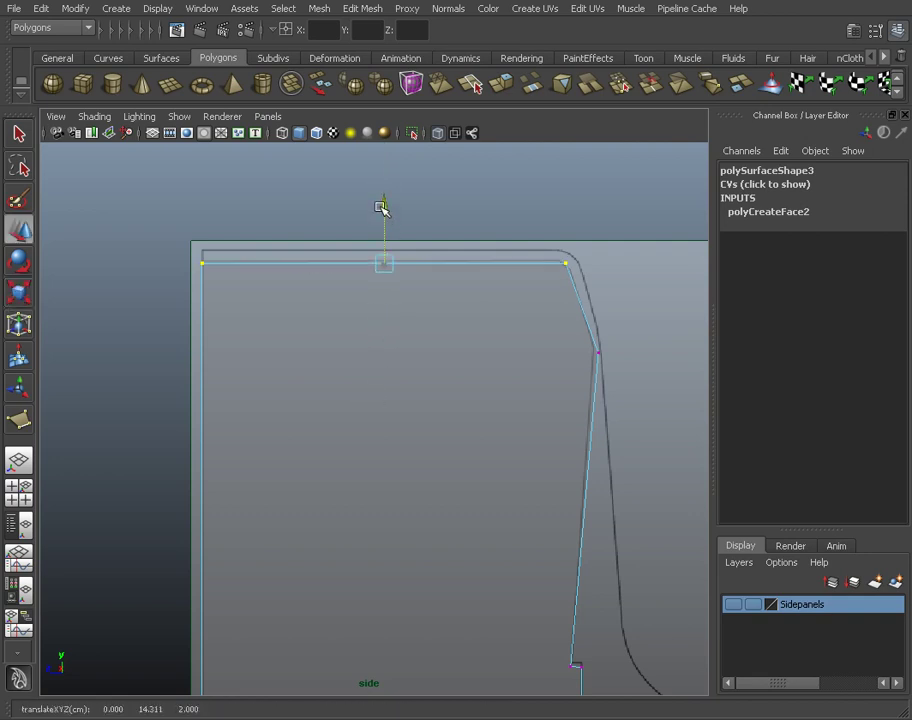
drag(381, 207, 381, 204)
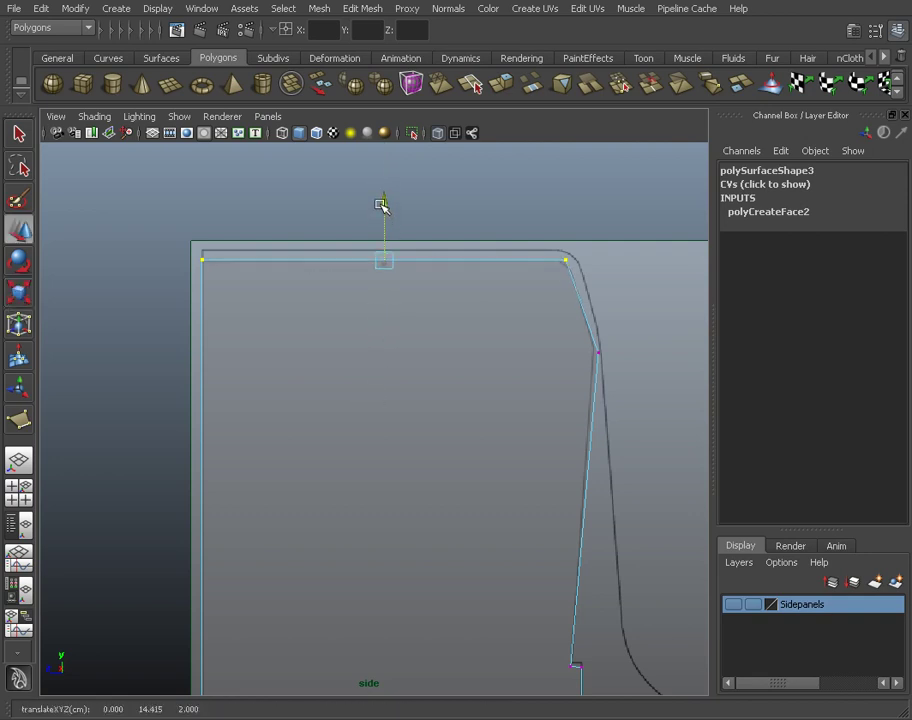
- Slide the top-right corner vertex sideways and nudge the vertex below it up and back
click(566, 260)
drag(517, 262, 515, 261)
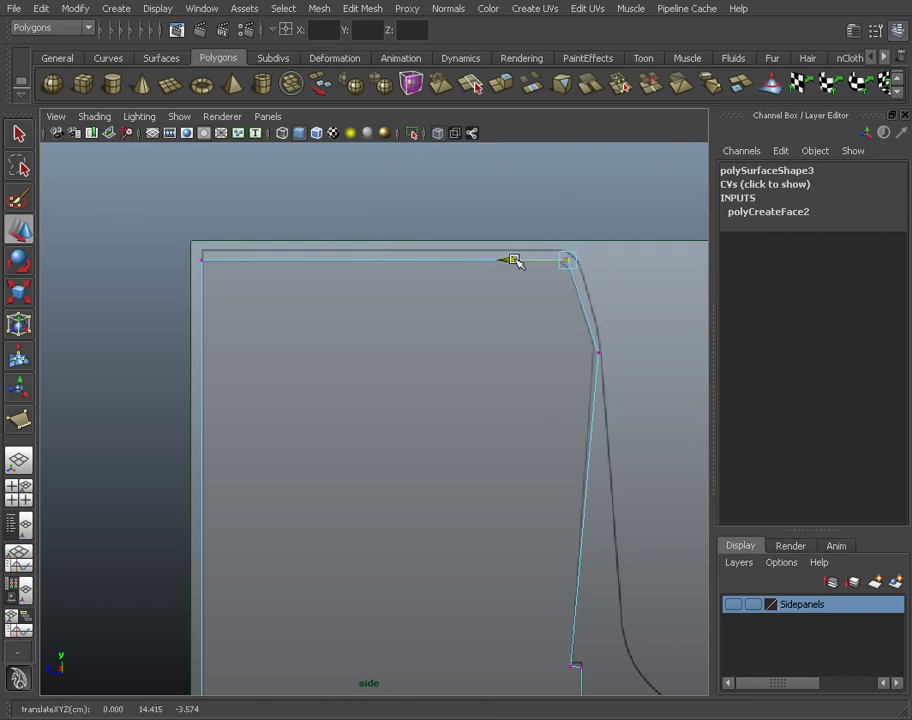
click(602, 354)
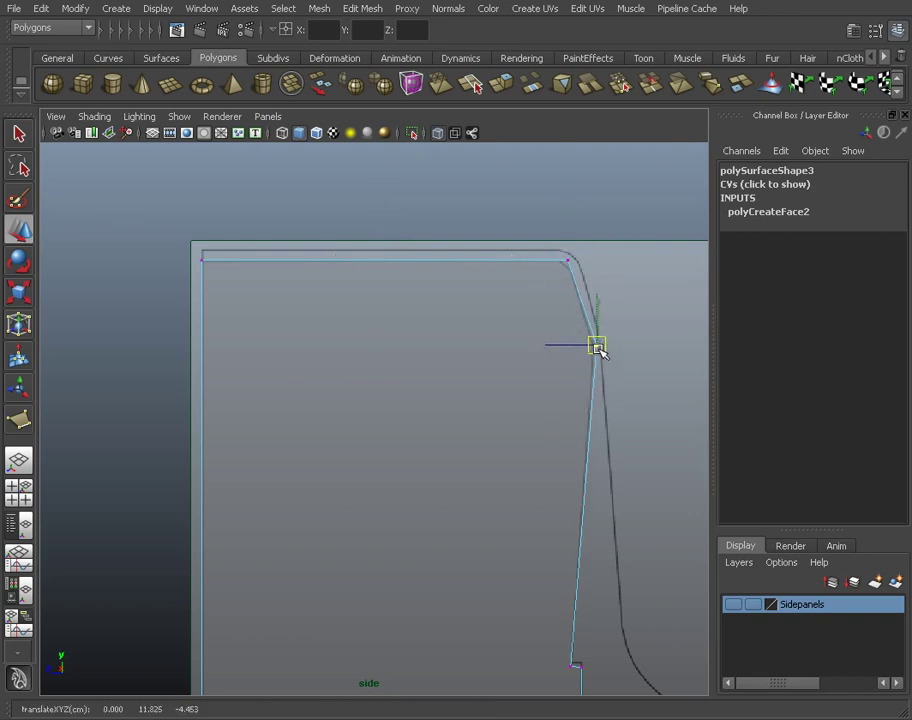
drag(600, 352, 594, 347)
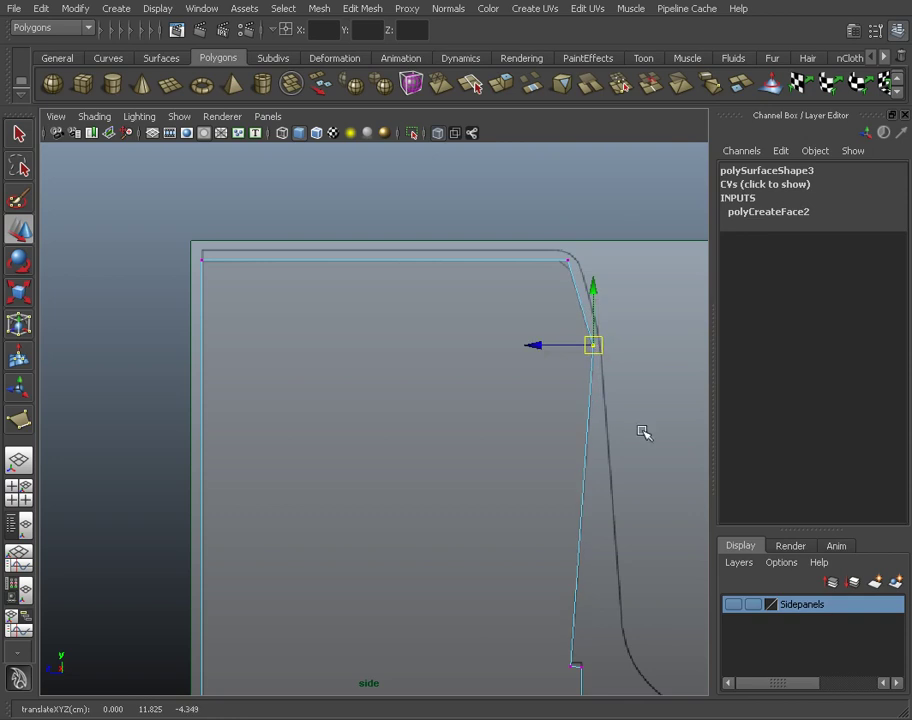
click(643, 432)
- Adjust the control-panel inset vertex to match the drawing
alt+middle_drag(566, 566, 513, 436)
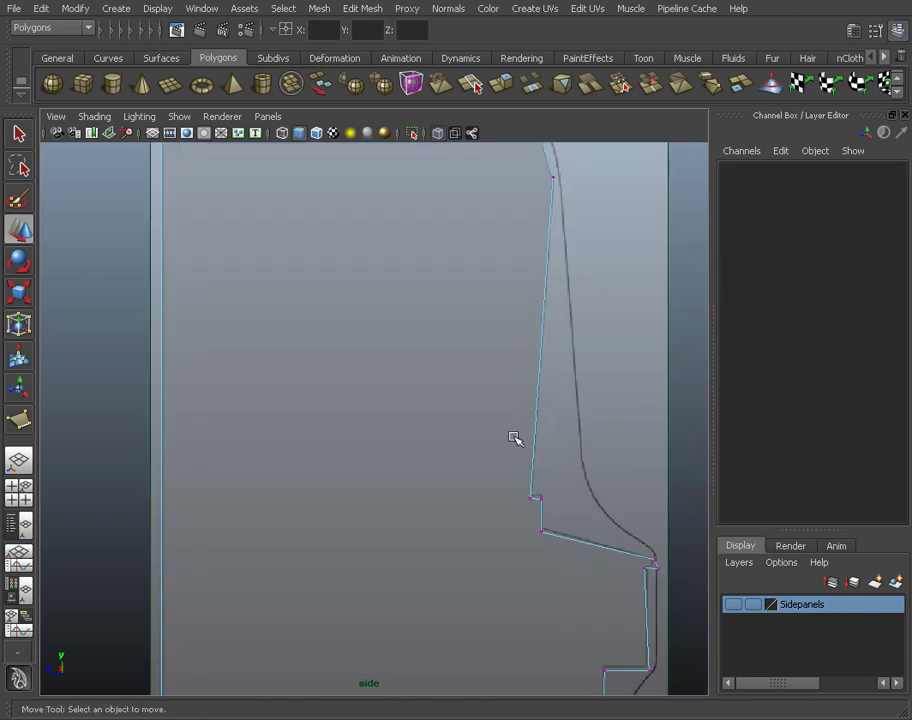
click(544, 497)
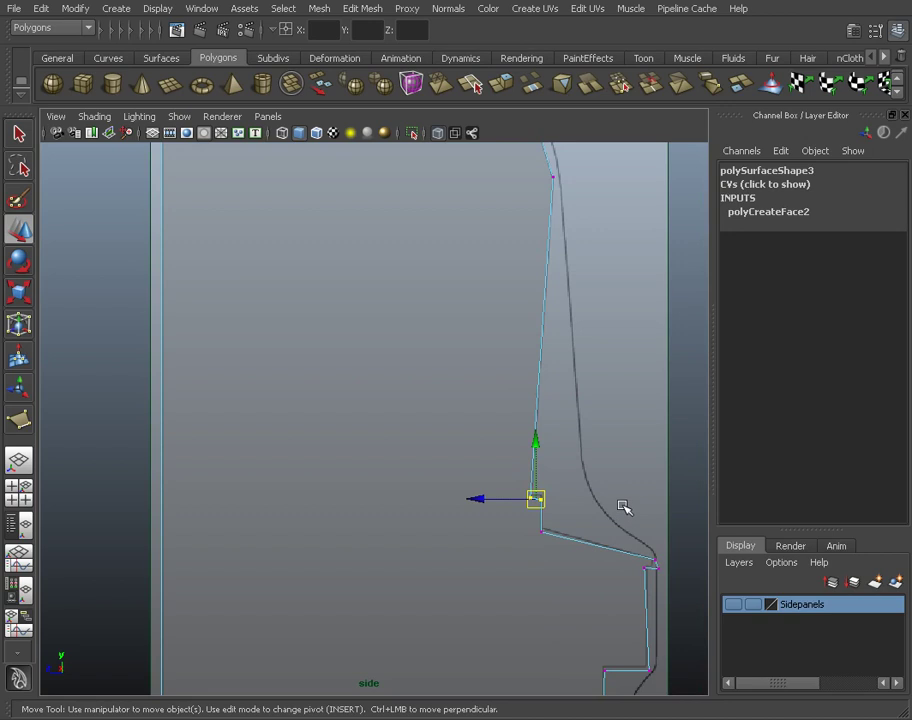
key(r)
drag(537, 426, 557, 511)
click(563, 505)
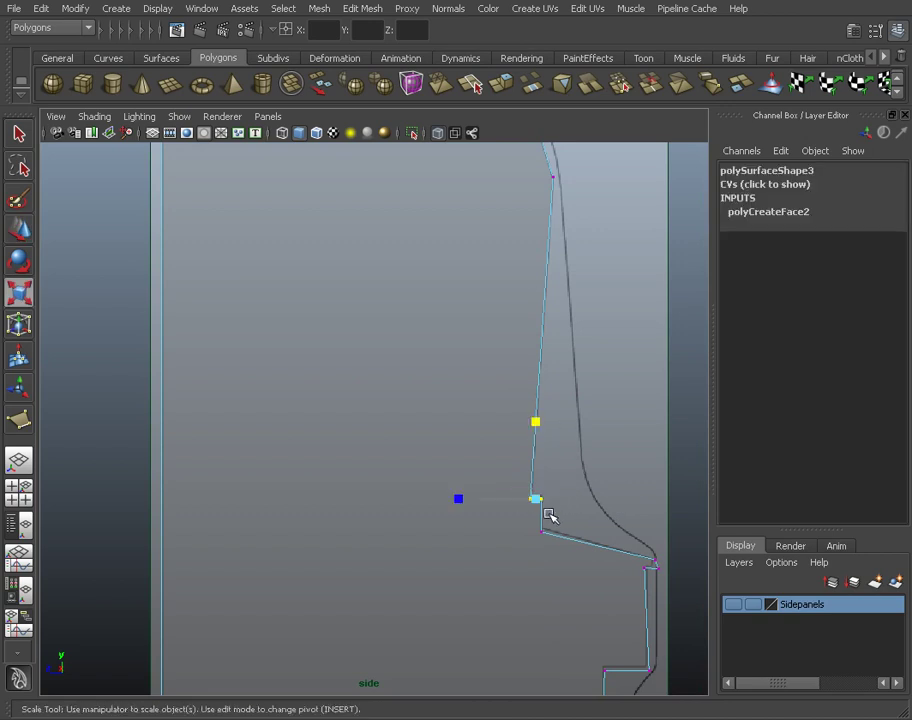
key(w)
click(540, 440)
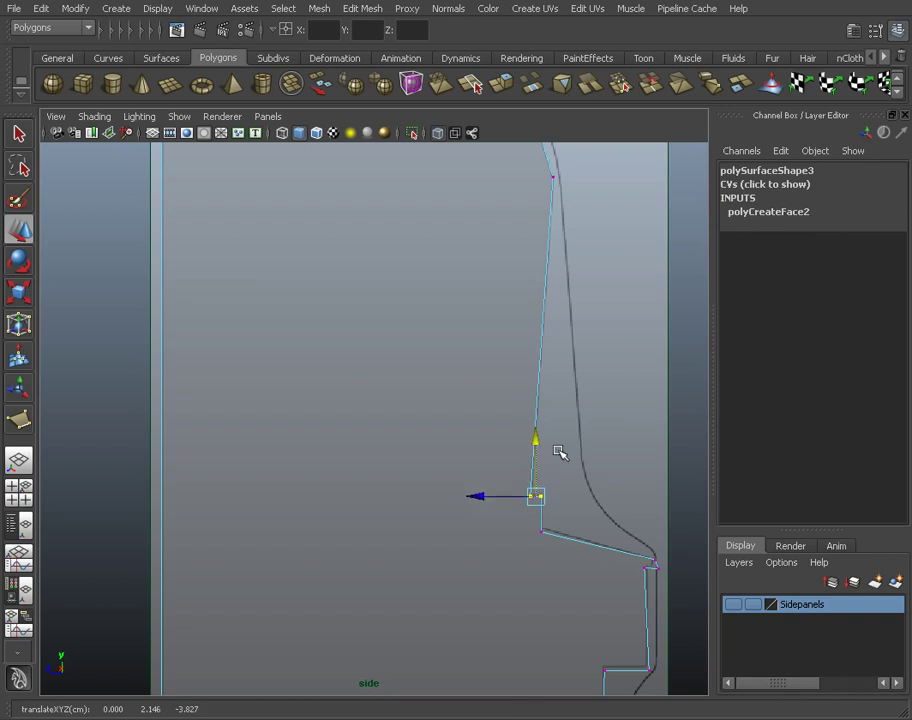
- Raise the next corner vertex below slightly, then select the control-panel front corner vertex
click(576, 544)
drag(525, 517, 556, 543)
click(541, 473)
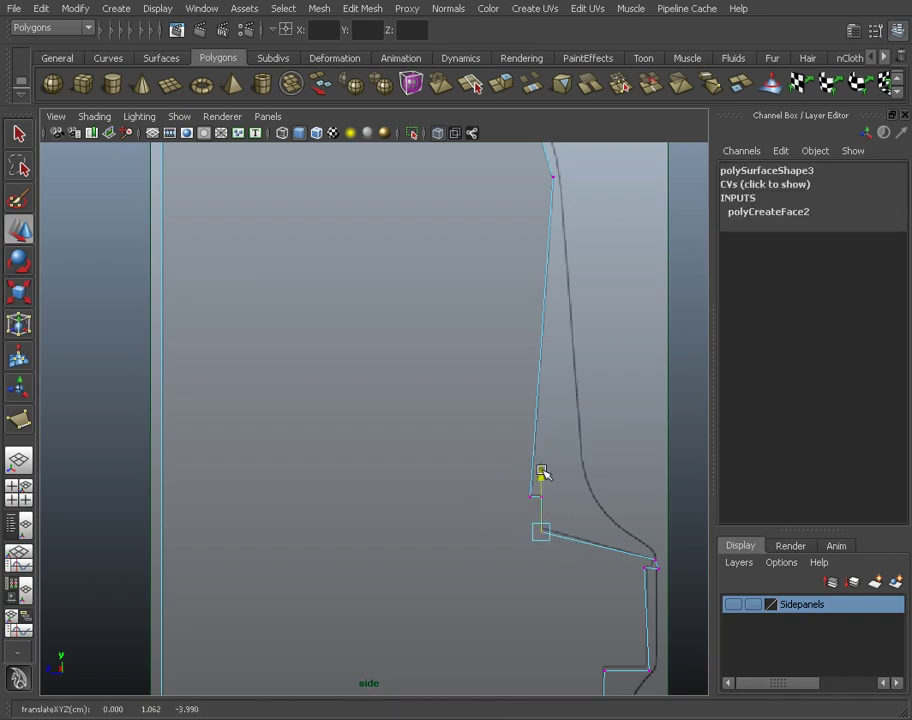
drag(541, 473, 541, 469)
click(653, 541)
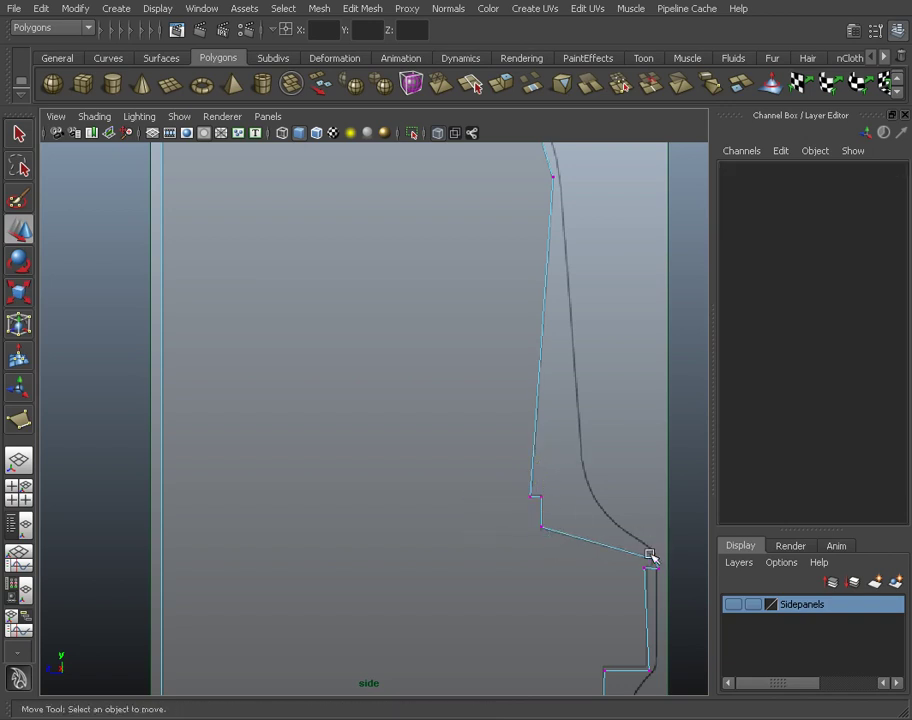
drag(650, 553, 665, 582)
- Frame the selected corner vertex and move it left onto the drawing
key(f)
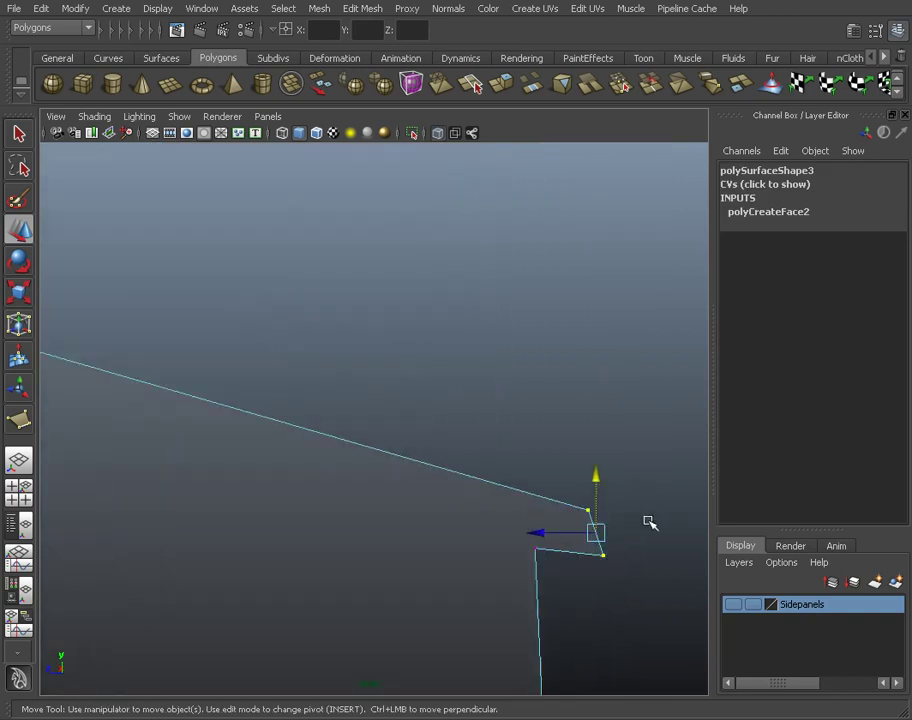
alt+right_drag(598, 484, 427, 441)
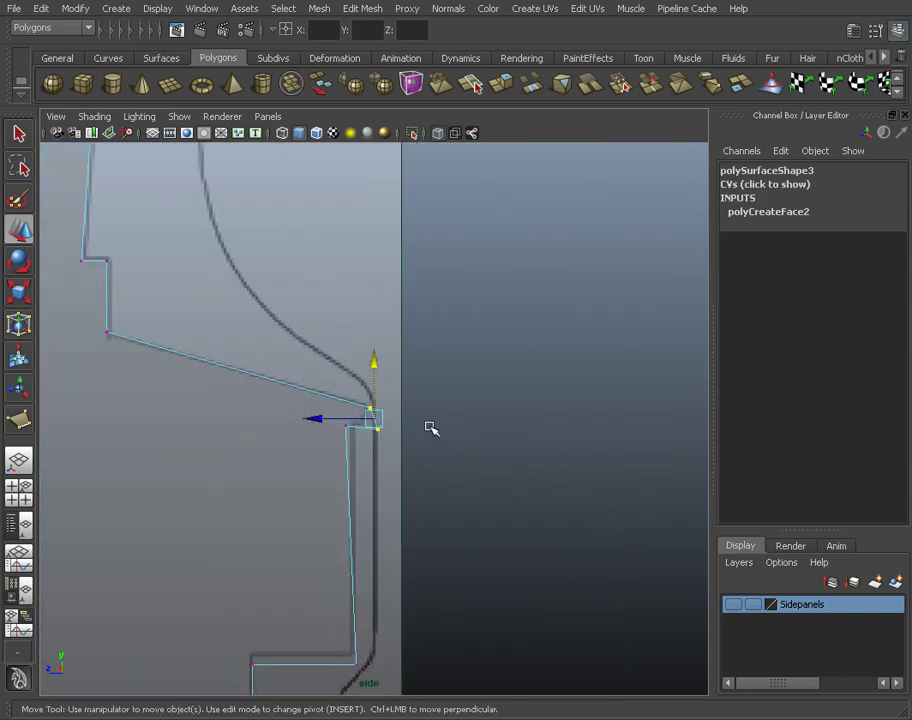
key(r)
drag(288, 410, 413, 500)
key(w)
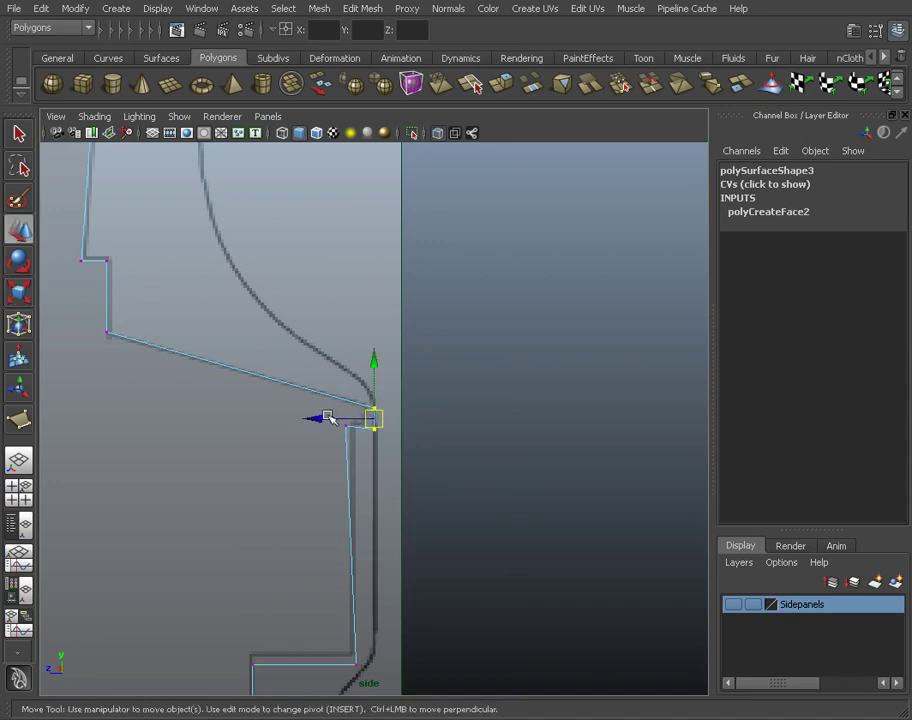
drag(330, 418, 316, 417)
click(340, 435)
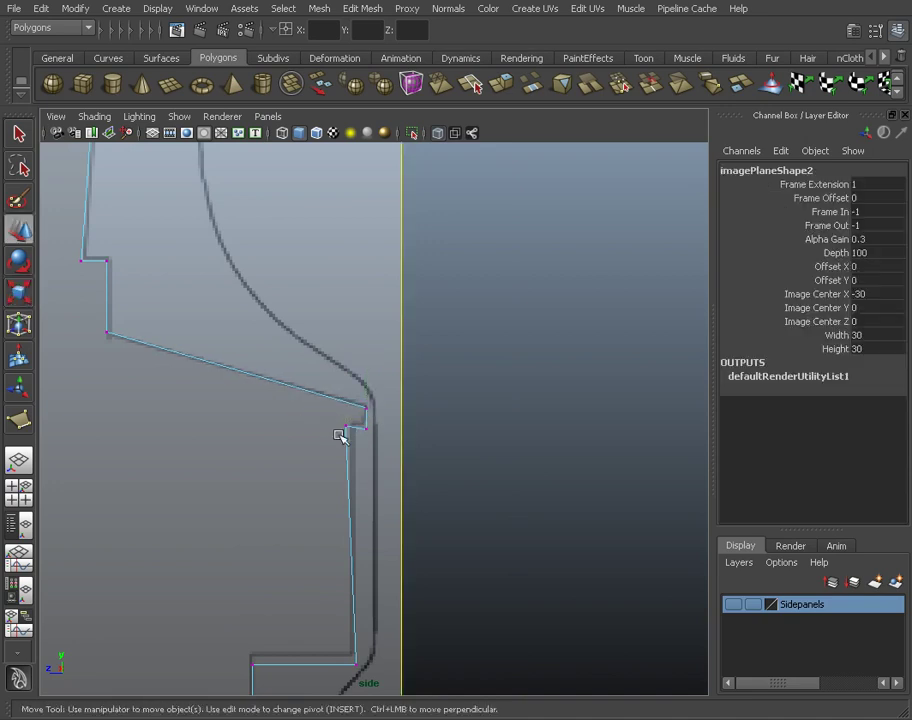
- Scale the lower right edge's two vertices flat in X to make it vertical
click(355, 432)
key(r)
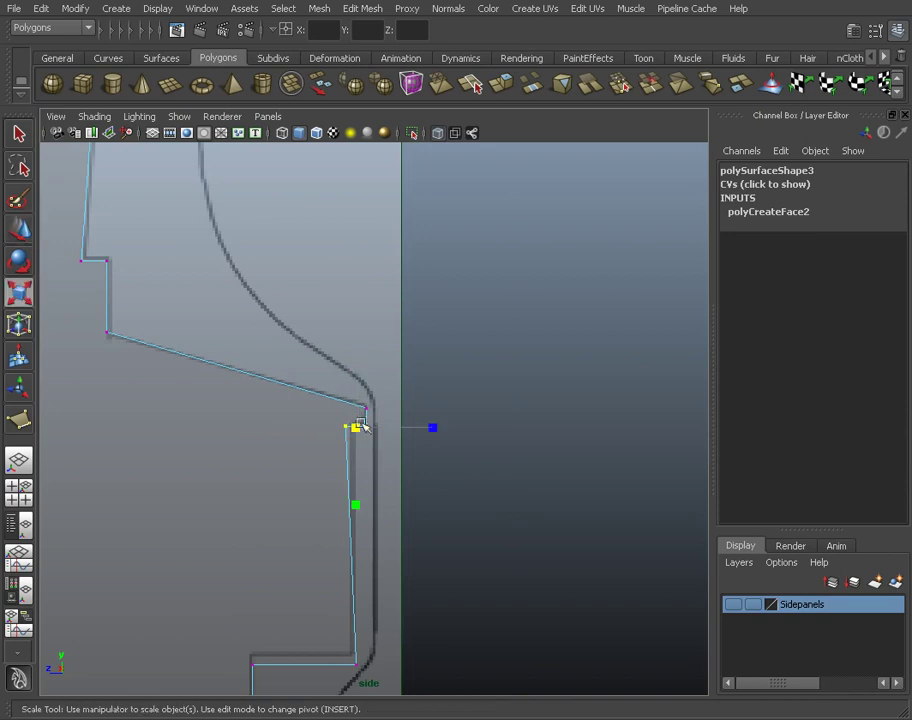
drag(357, 503, 358, 450)
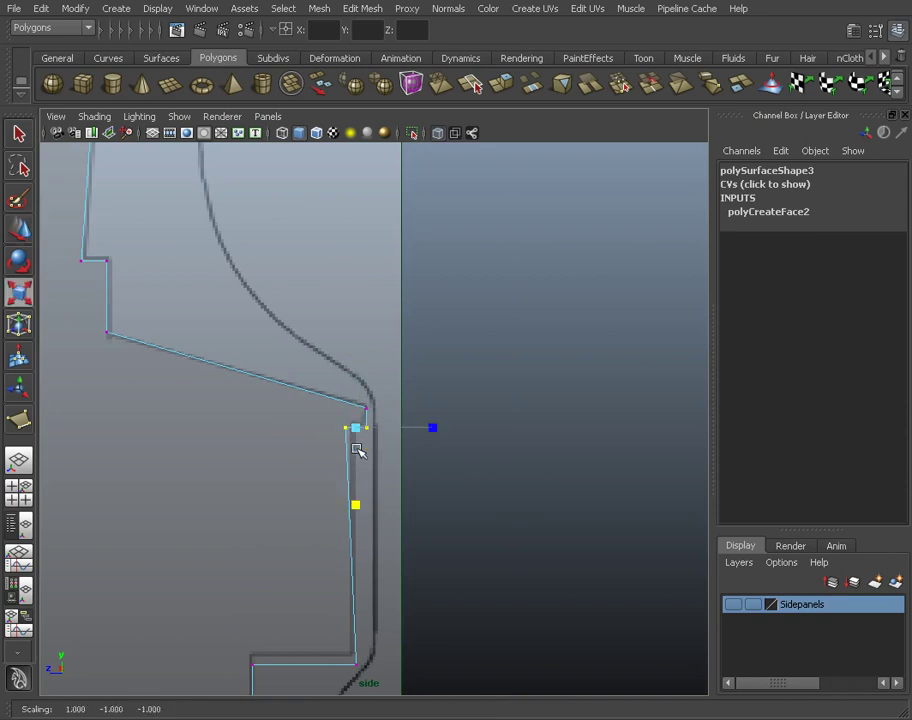
click(538, 377)
drag(330, 420, 358, 684)
drag(270, 548, 326, 550)
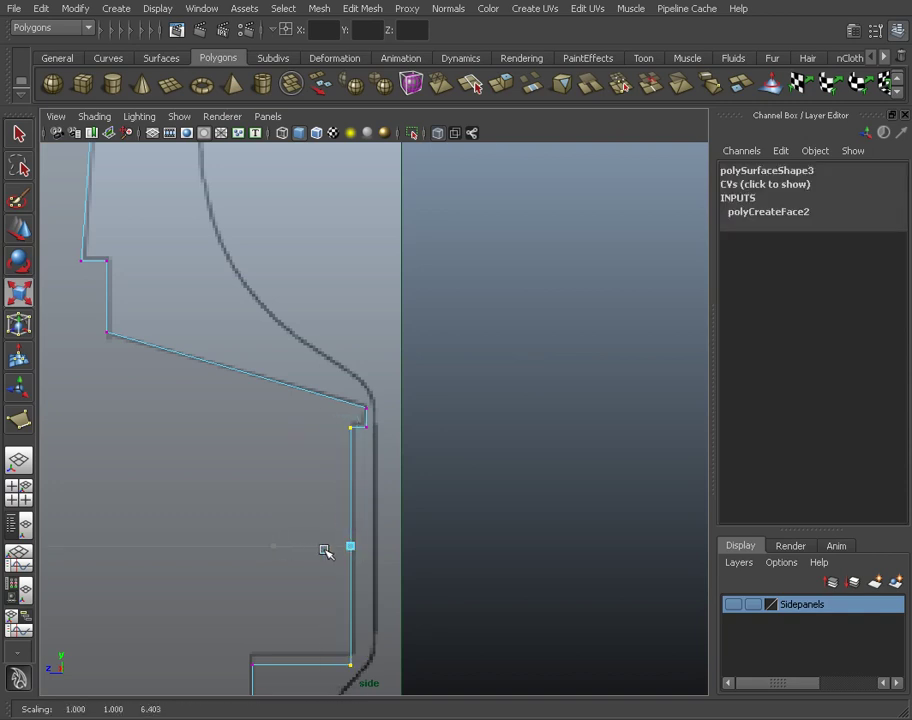
- Move the two bottom-edge vertices up slightly and frame the whole shape
click(334, 507)
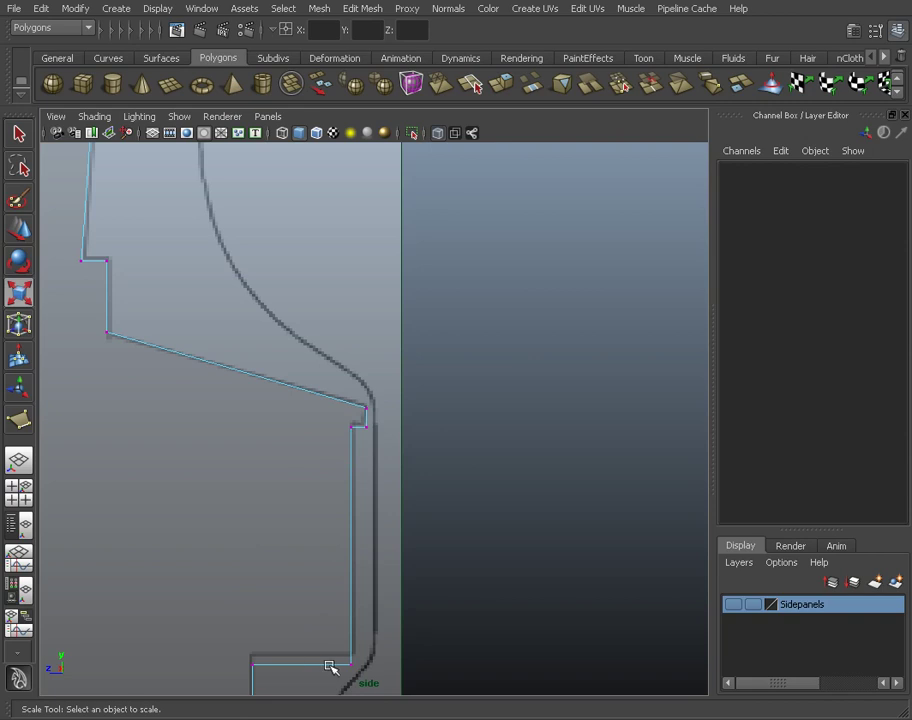
drag(222, 626, 370, 694)
key(w)
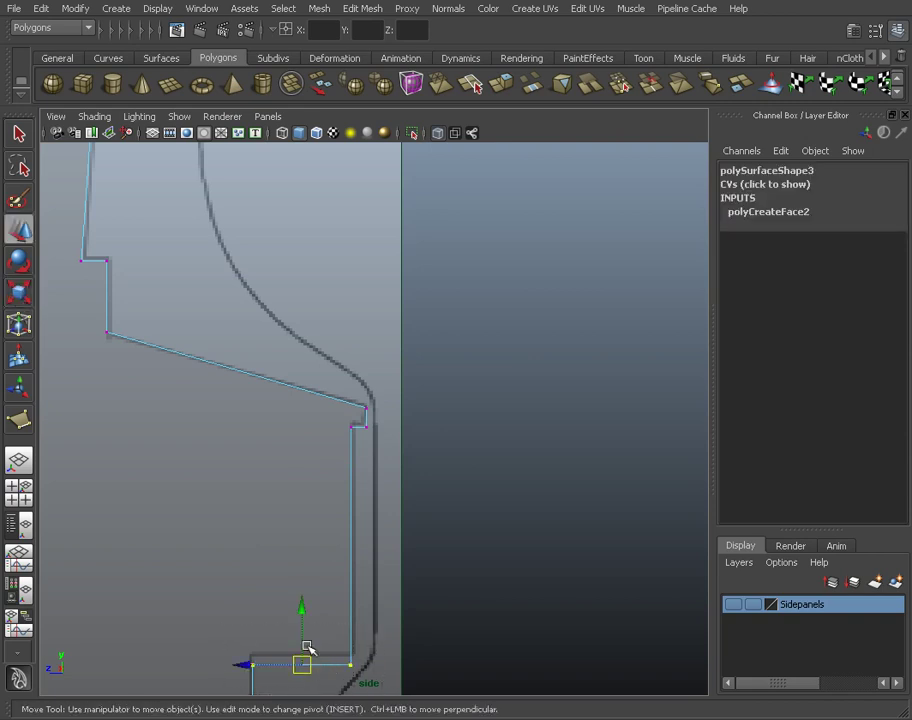
drag(302, 610, 301, 597)
click(300, 590)
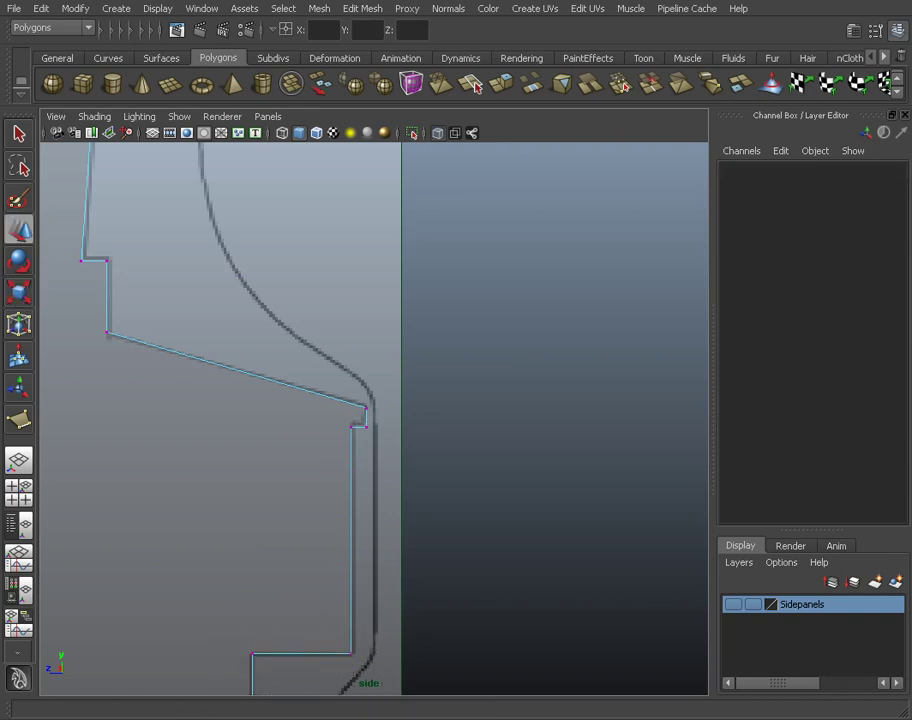
key(f)
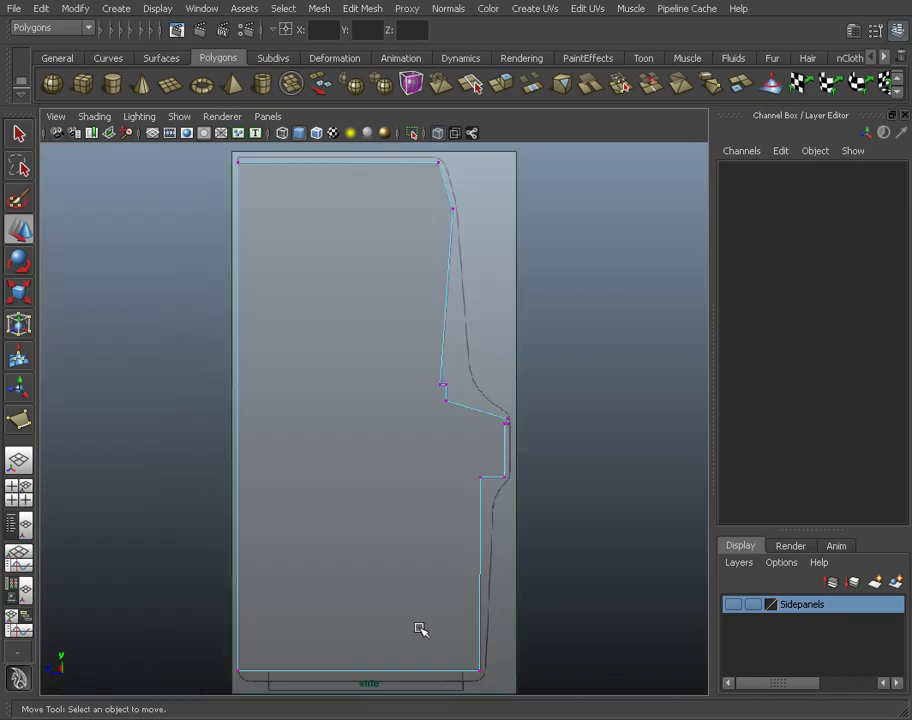
- Move polySurface3 left along X in the front view to Translate X -5.25
key(space)
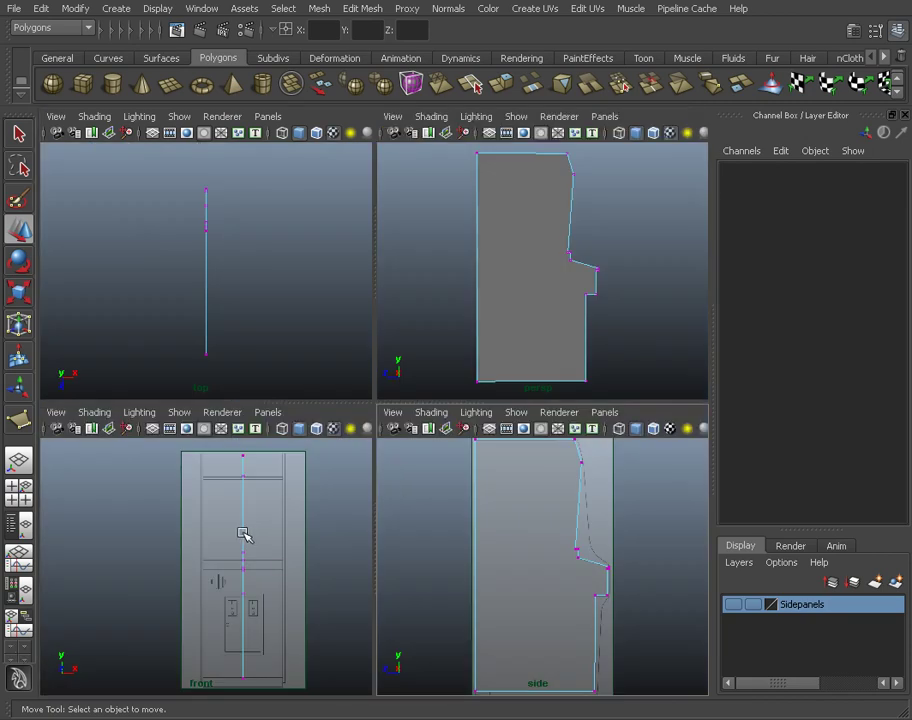
click(262, 521)
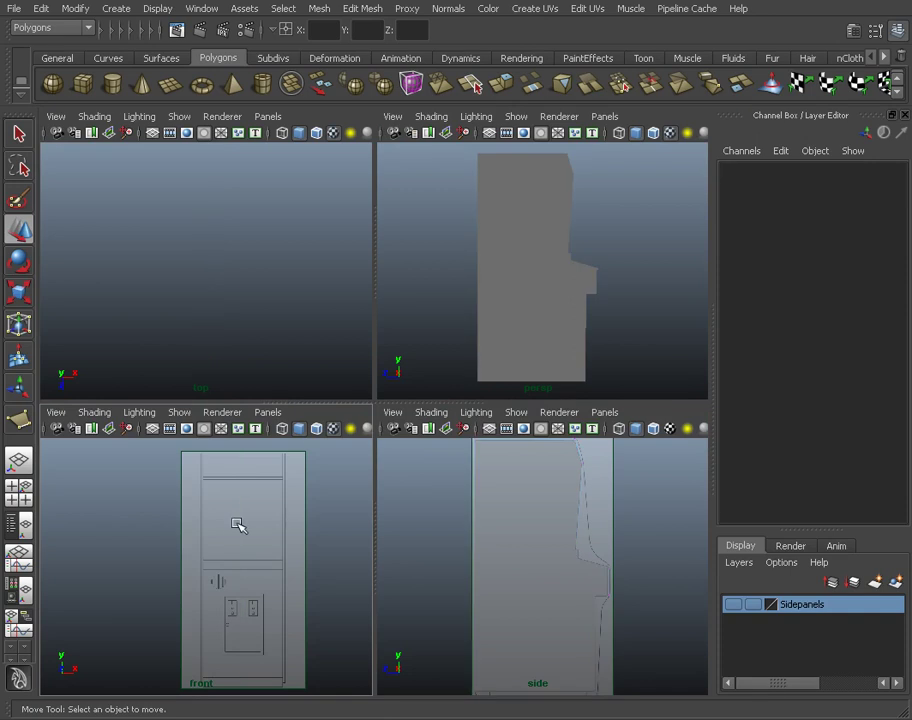
click(268, 570)
drag(301, 574, 260, 567)
key(space)
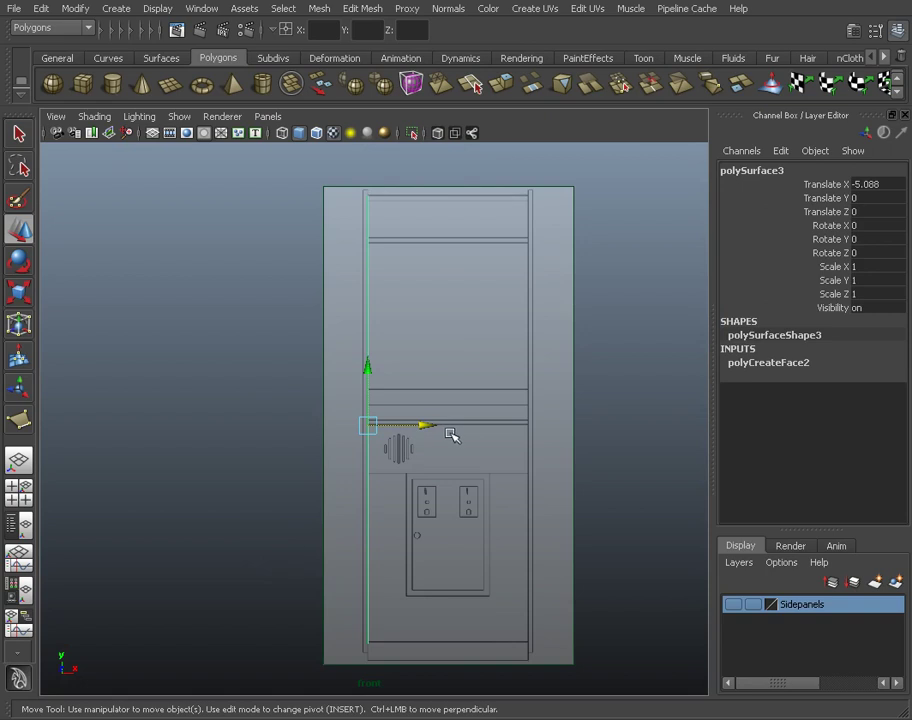
drag(430, 425, 428, 425)
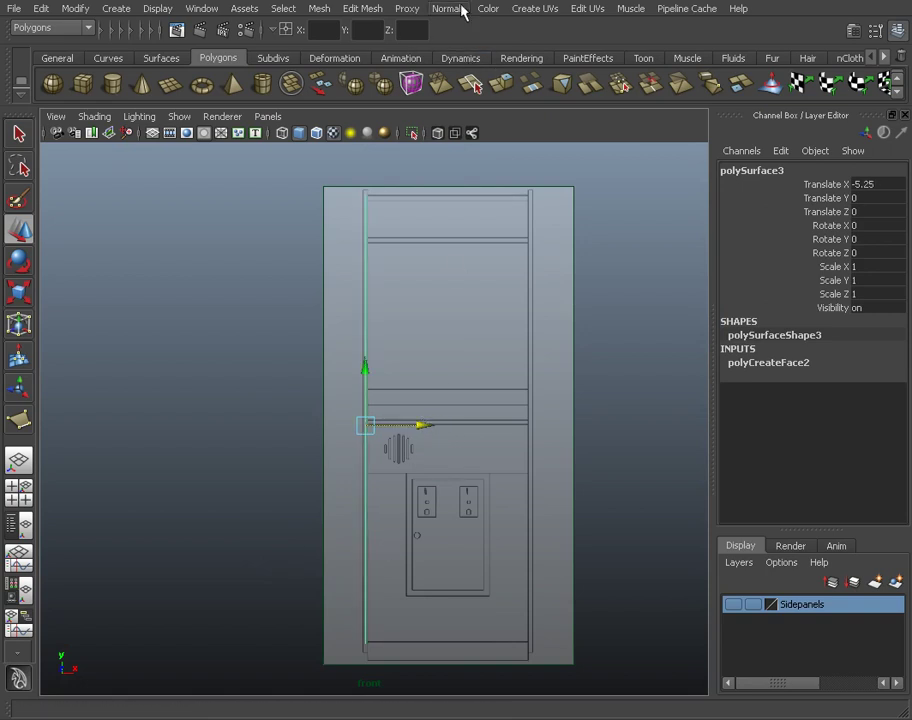
- Extrude the side-panel face to Local Translate Z -10.326 for the cabinet depth
click(362, 9)
click(362, 9)
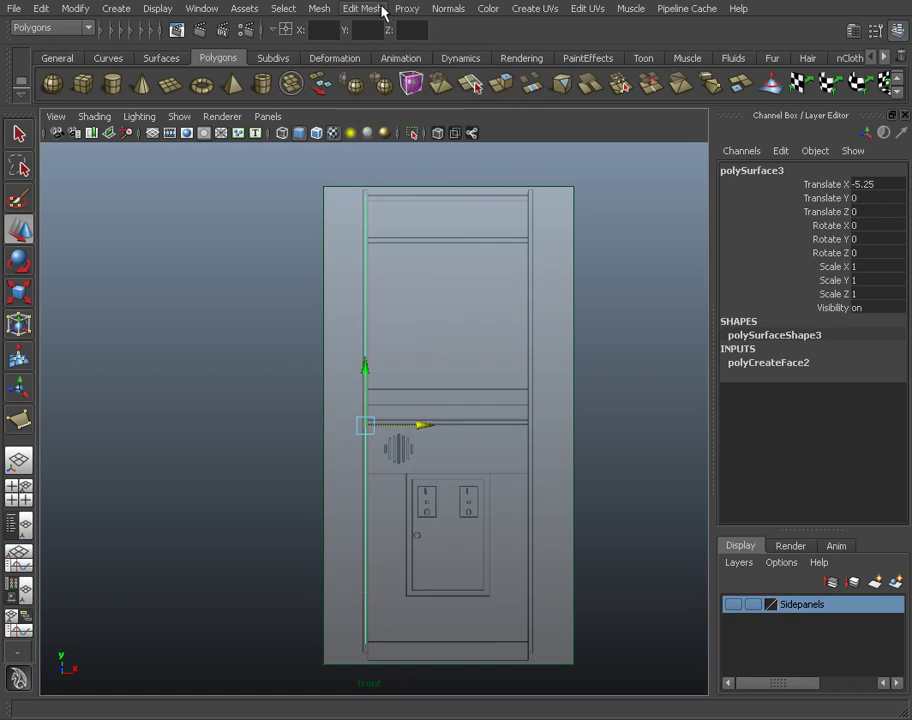
click(495, 86)
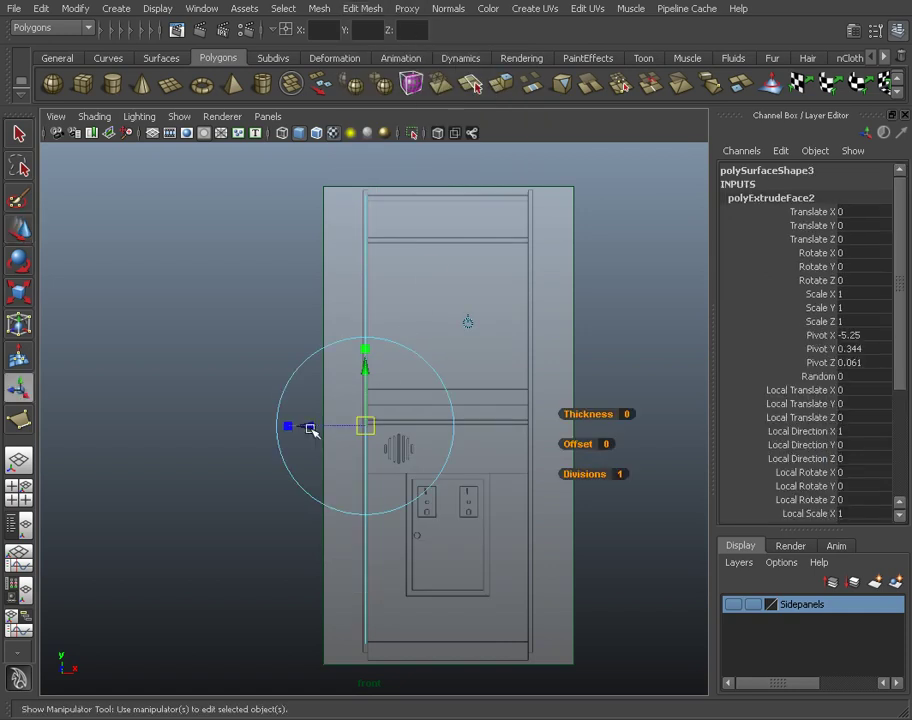
drag(310, 428, 480, 432)
key(q)
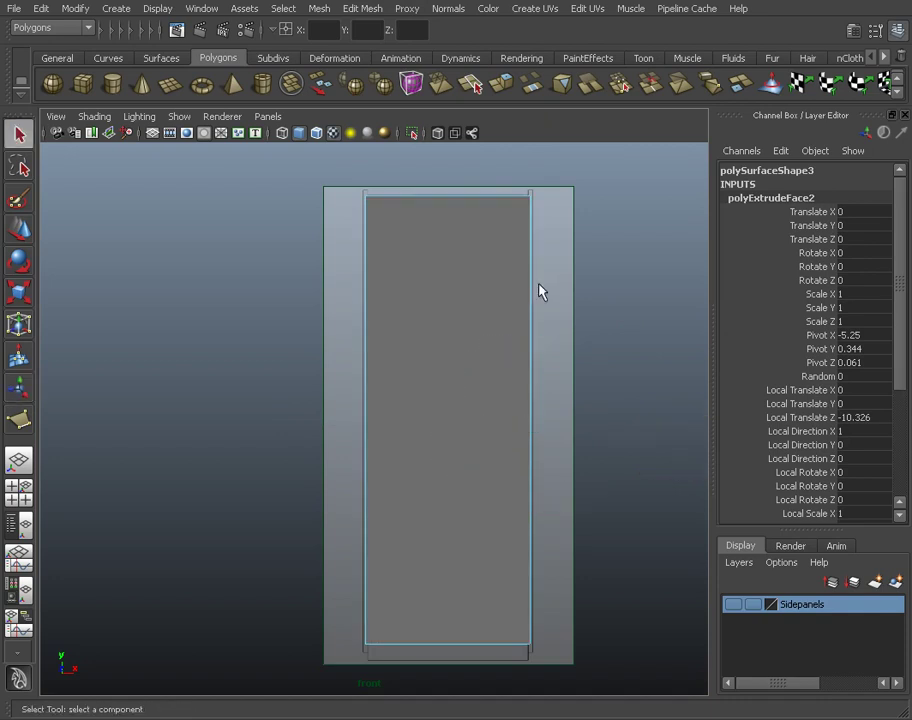
click(605, 330)
- Show the Sidepanels layer again and orbit the perspective view around the whole cabinet
key(space)
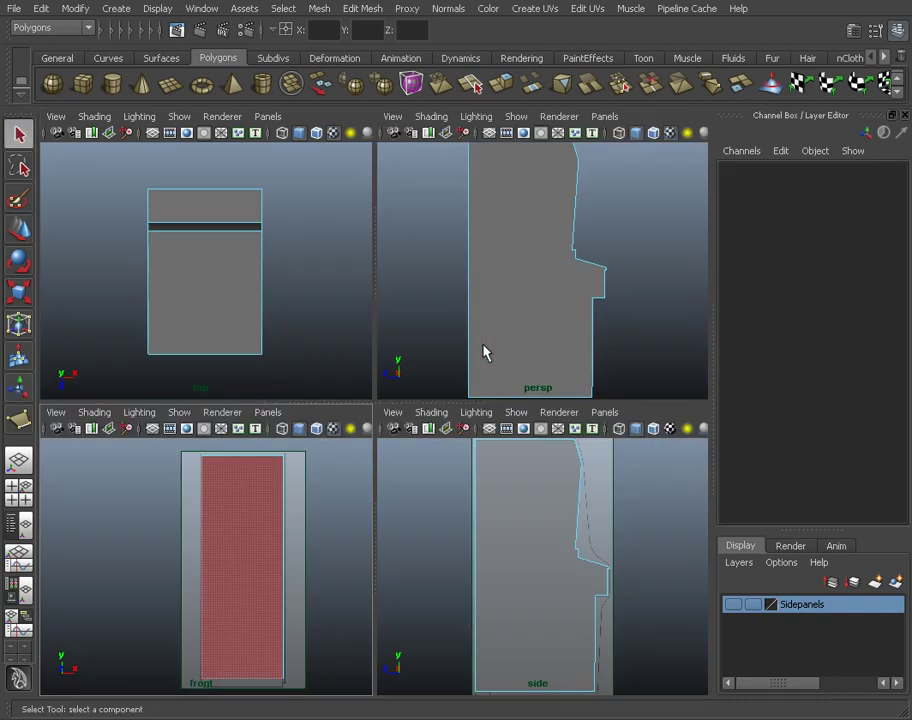
alt+drag(525, 320, 525, 281)
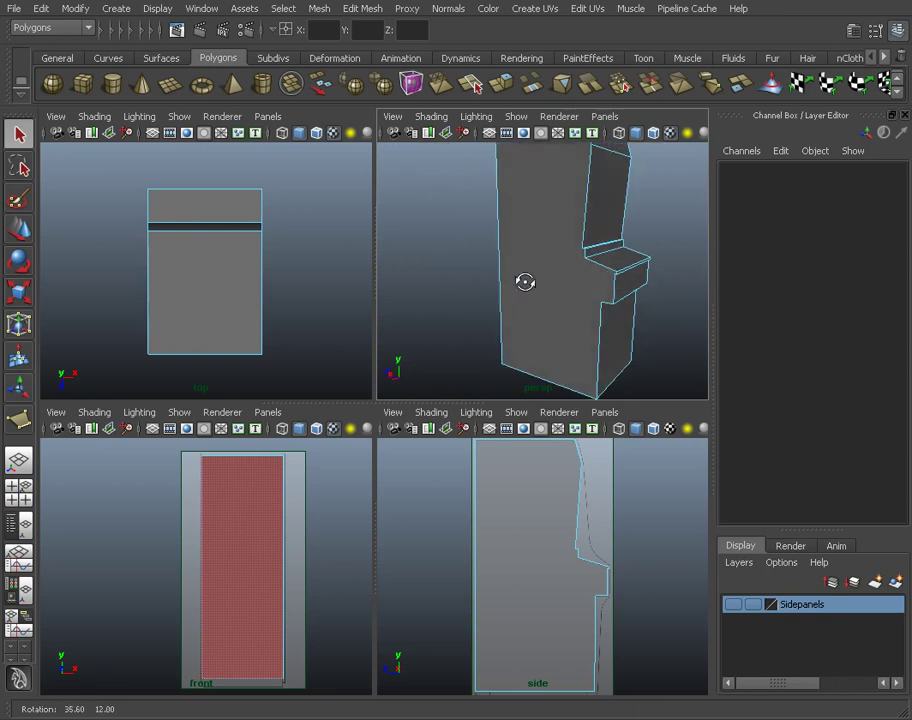
click(733, 605)
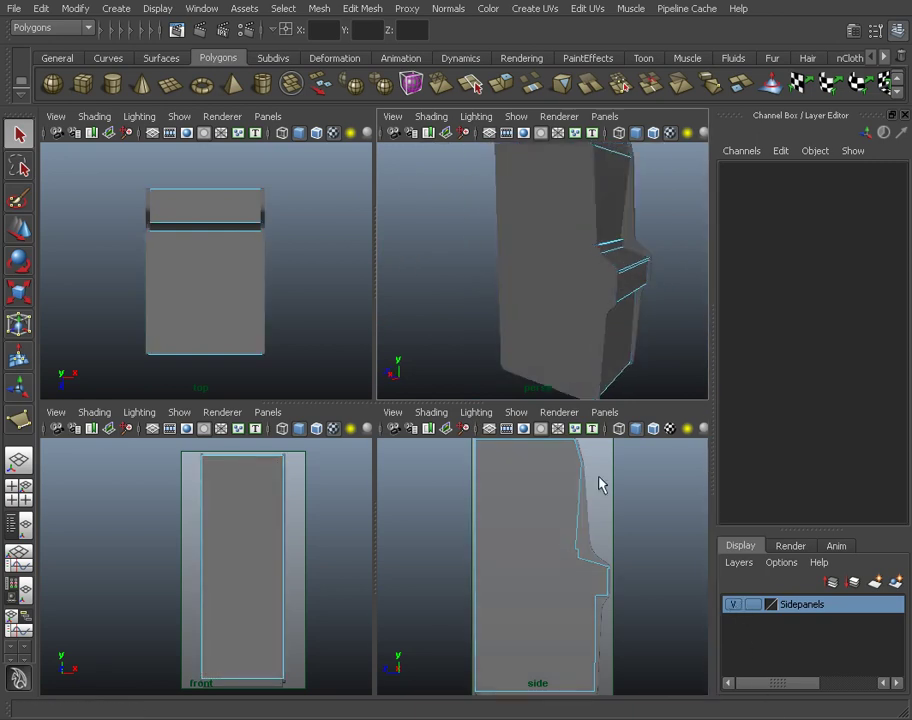
alt+right_drag(600, 330, 523, 326)
alt+drag(523, 326, 505, 298)
alt+right_drag(505, 298, 550, 254)
alt+drag(550, 254, 625, 246)
alt+right_drag(625, 246, 607, 301)
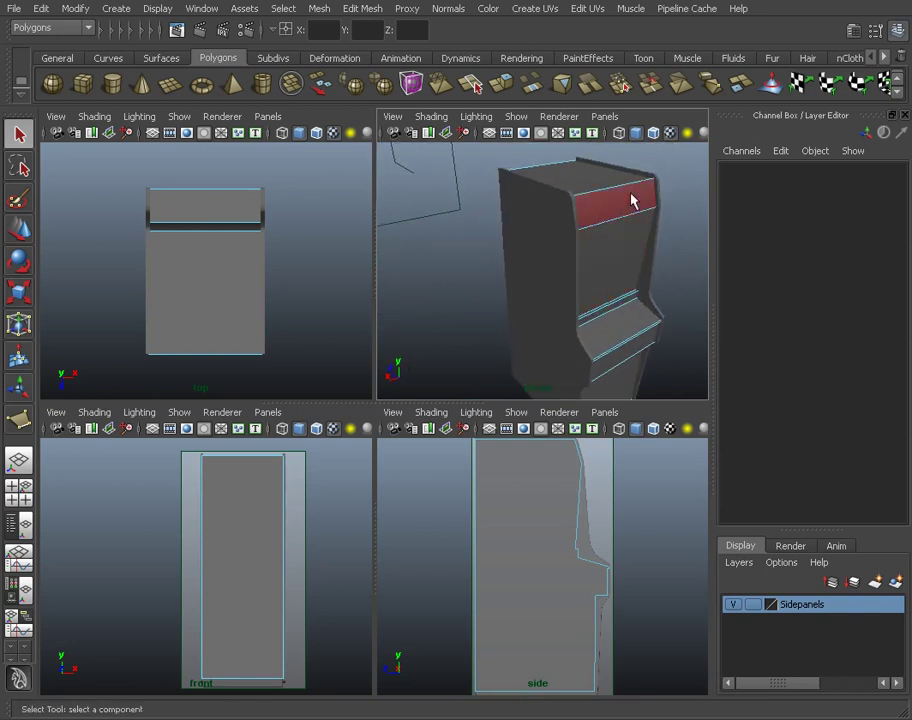
- Select the cabinet body's top front edge and hide the Sidepanels layer
alt+middle_drag(584, 482, 527, 523)
alt+right_drag(527, 523, 683, 537)
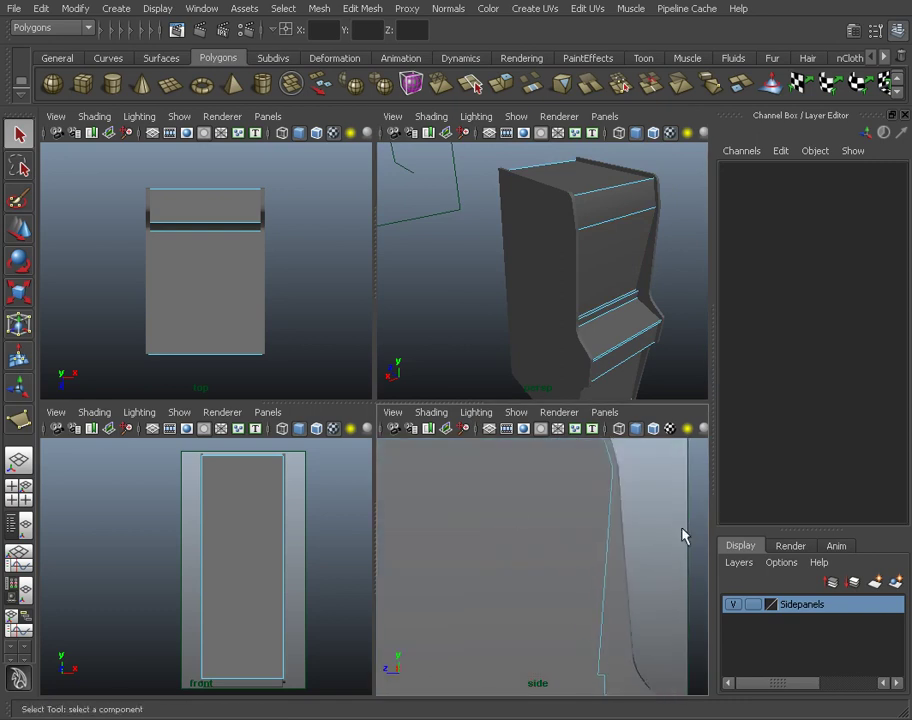
alt+middle_drag(546, 511, 541, 592)
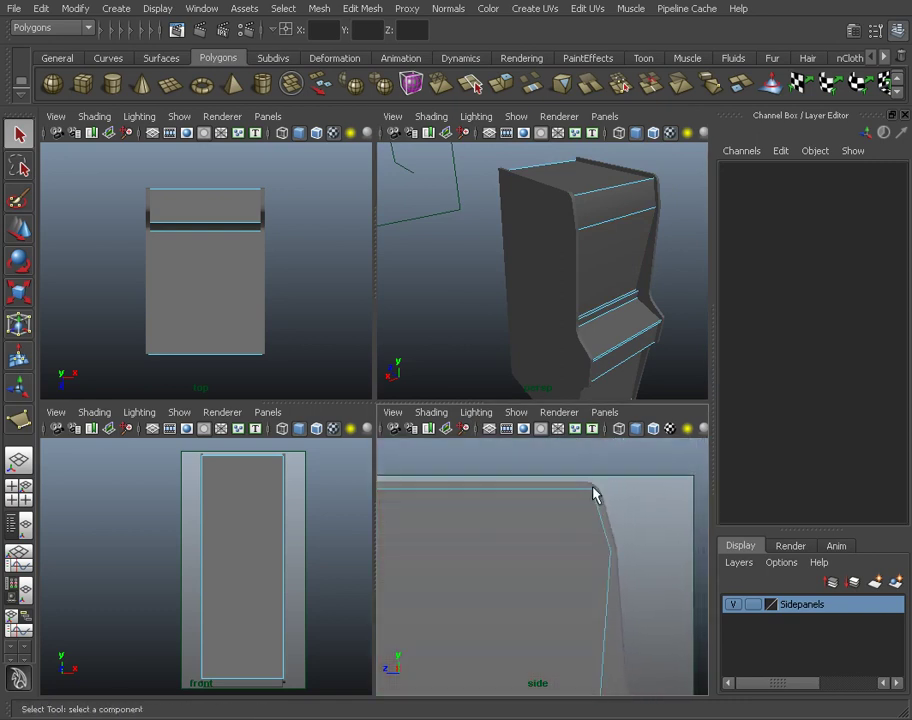
click(600, 200)
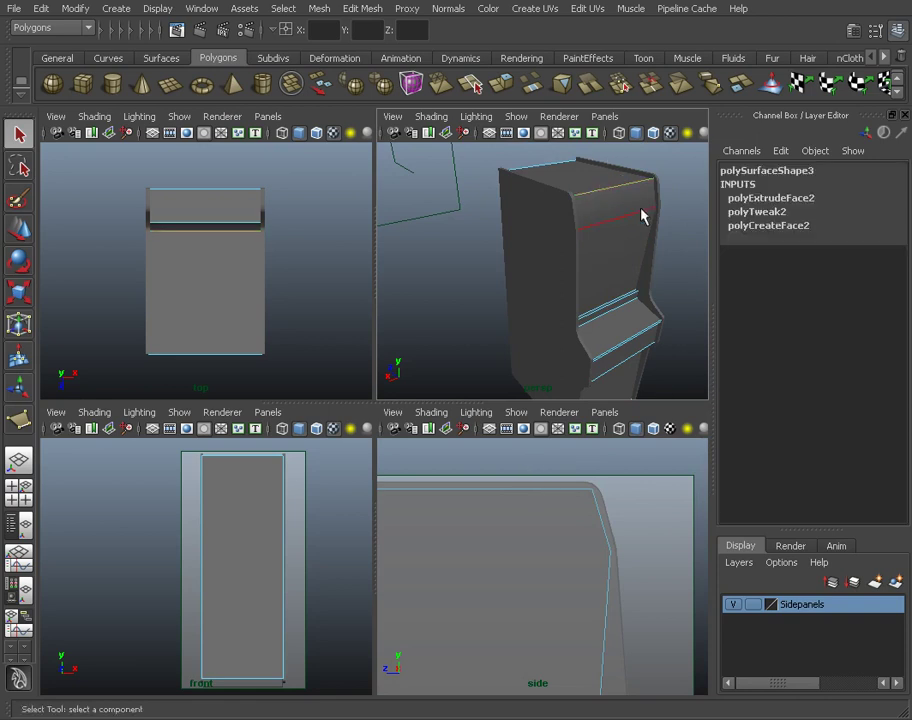
click(643, 212)
click(733, 605)
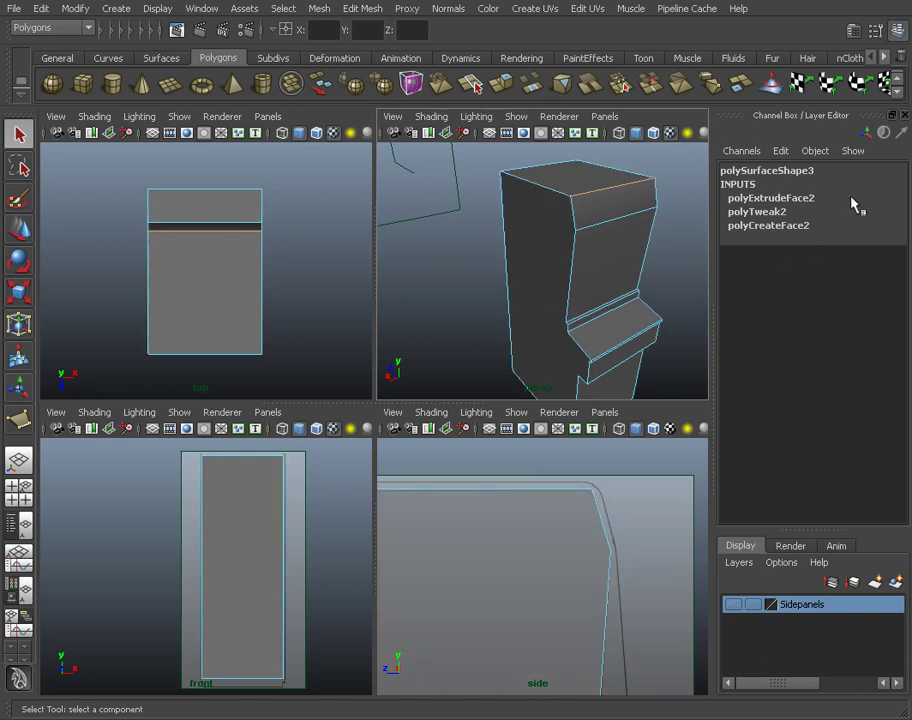
click(450, 10)
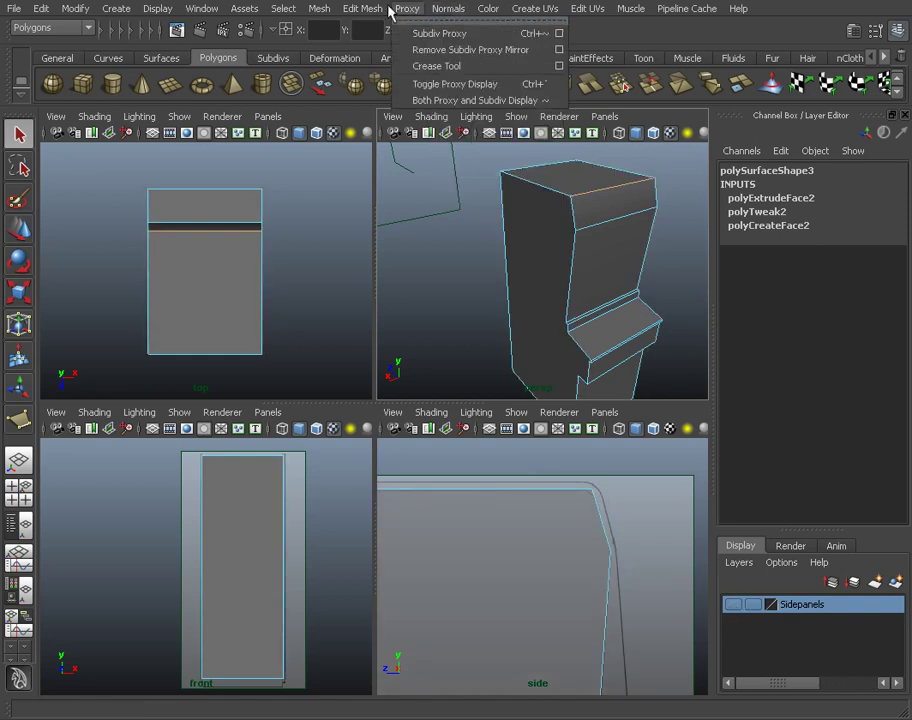
- Bevel the selected top front edge and set the polyBevel4 Offset to 0.1
click(444, 501)
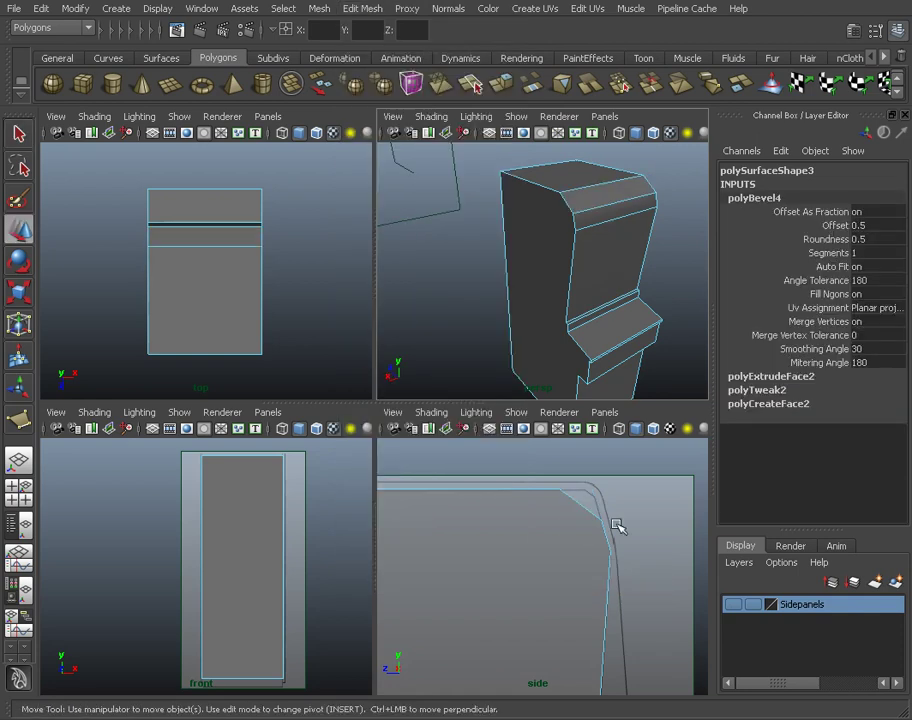
click(836, 225)
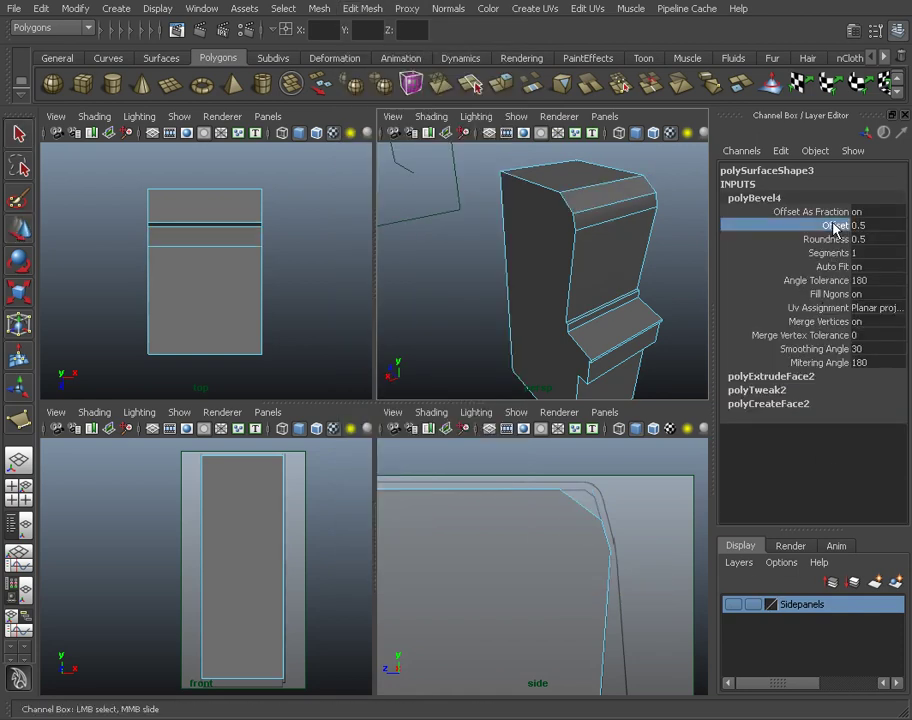
middle_drag(627, 485, 622, 484)
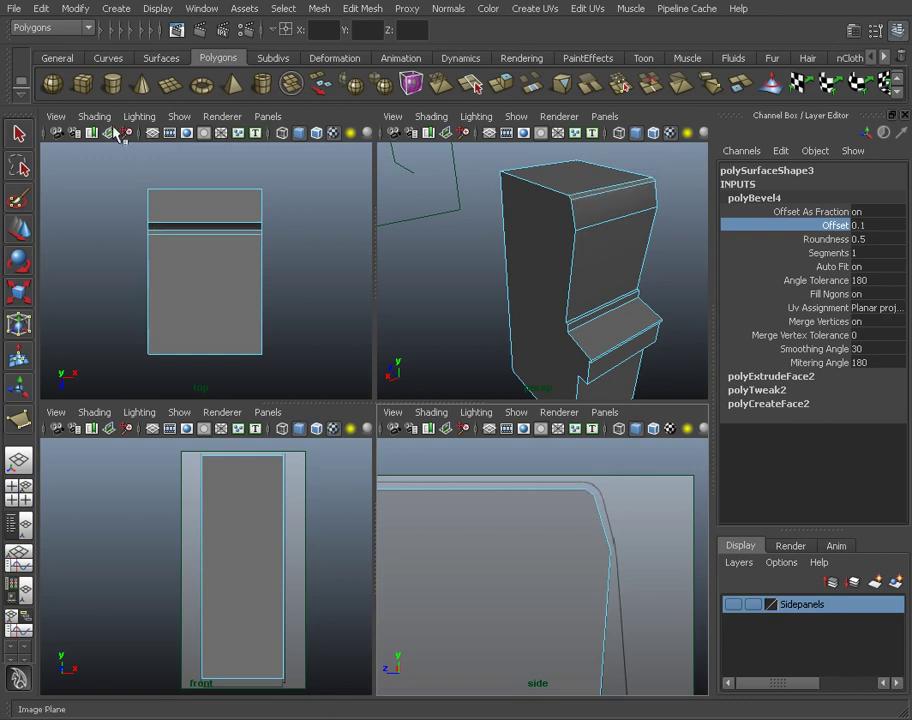
- Clear the selection, reframe the perspective view and select the cabinet body
key(q)
click(525, 342)
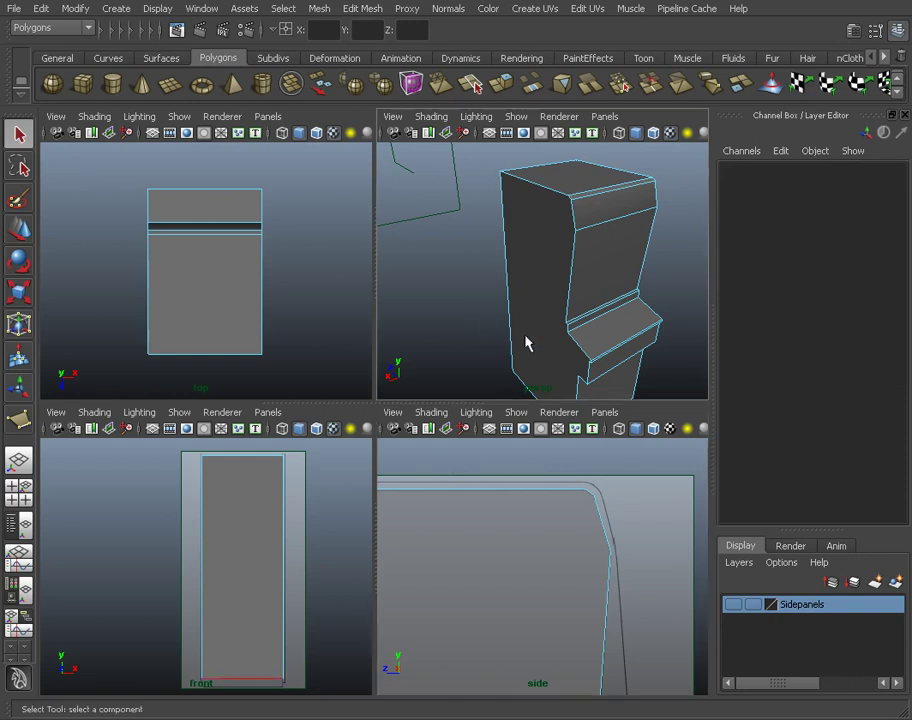
alt+right_drag(621, 362, 590, 320)
alt+drag(590, 320, 560, 388)
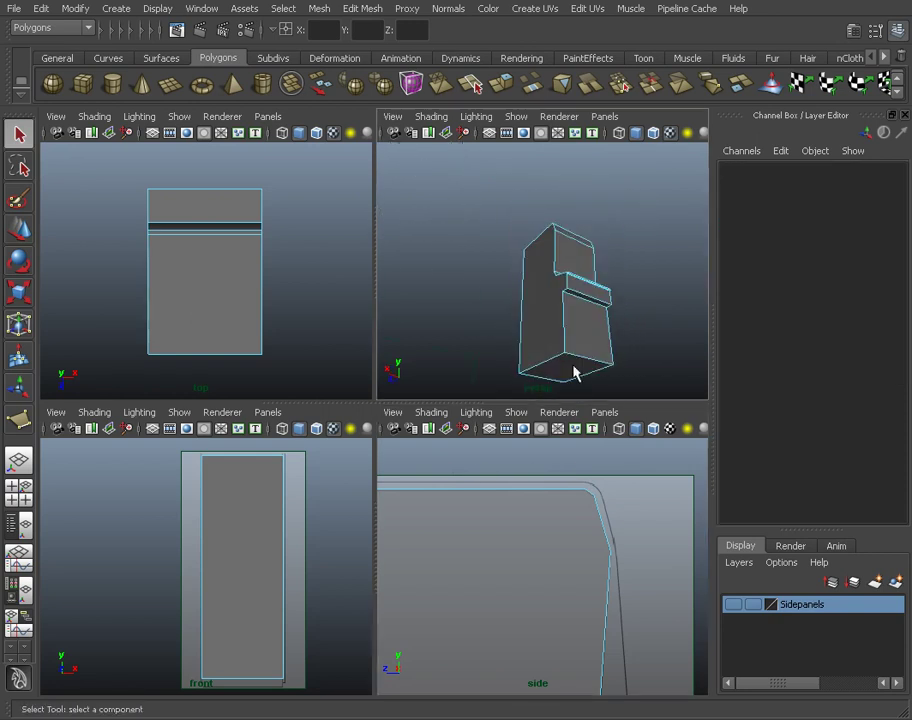
click(561, 372)
- Select the cabinet's bottom face and apply Extrude to it
key(space)
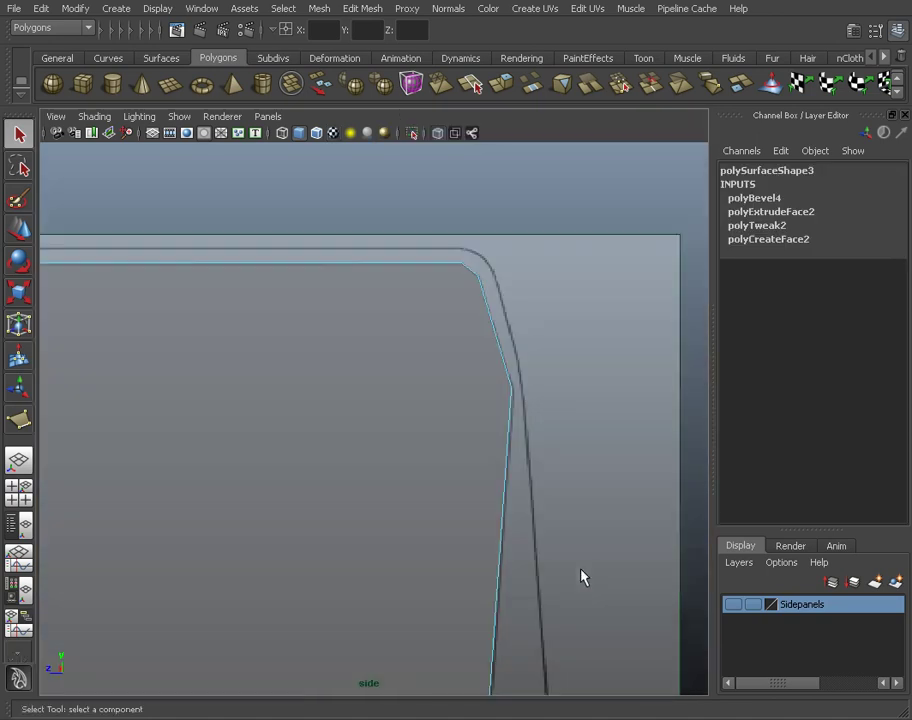
alt+right_drag(527, 540, 474, 456)
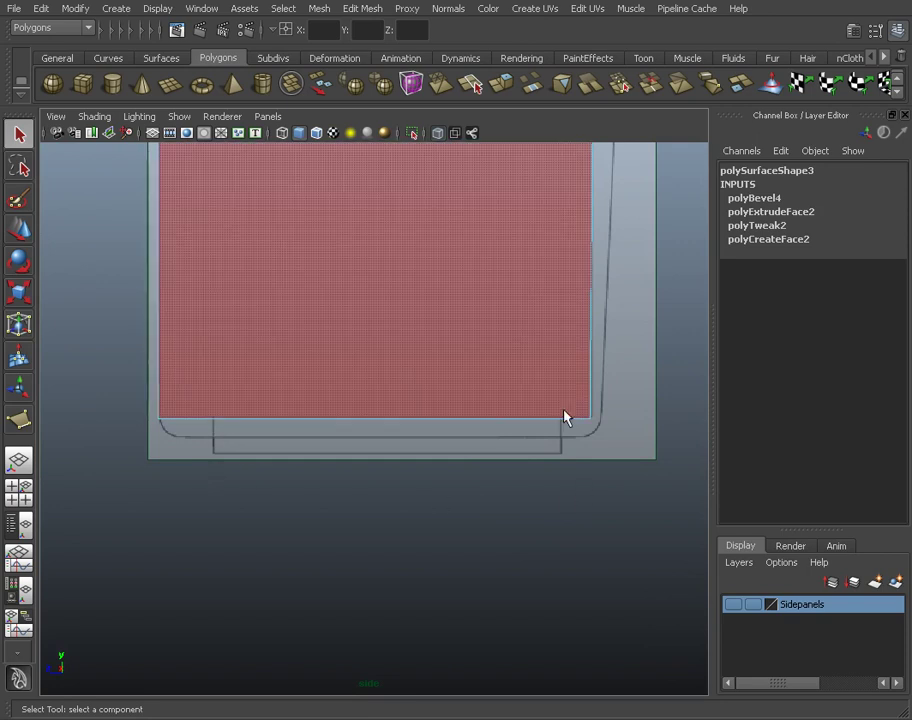
key(space)
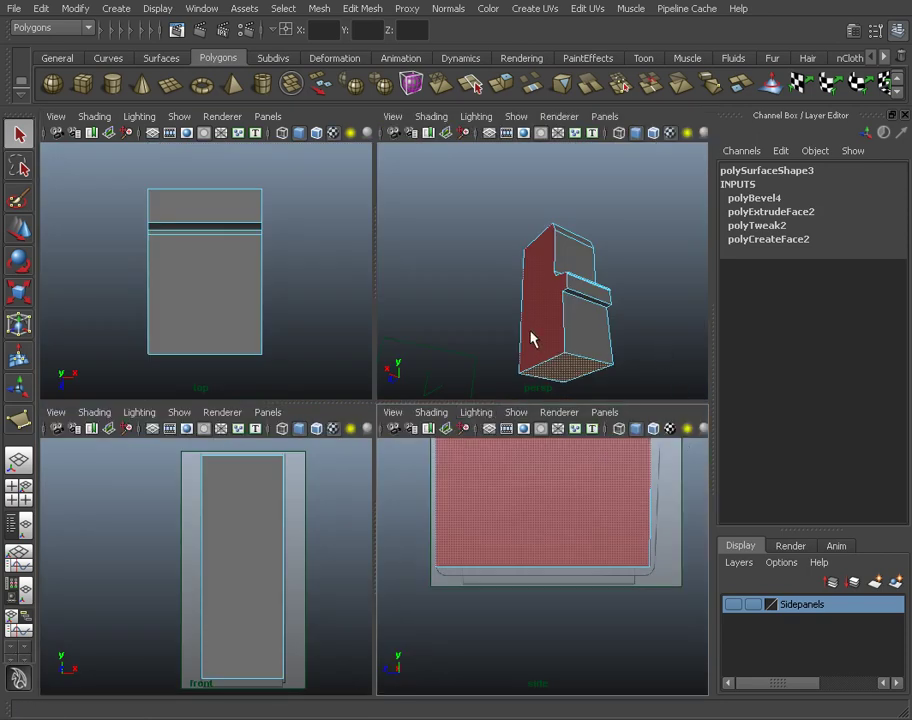
click(655, 342)
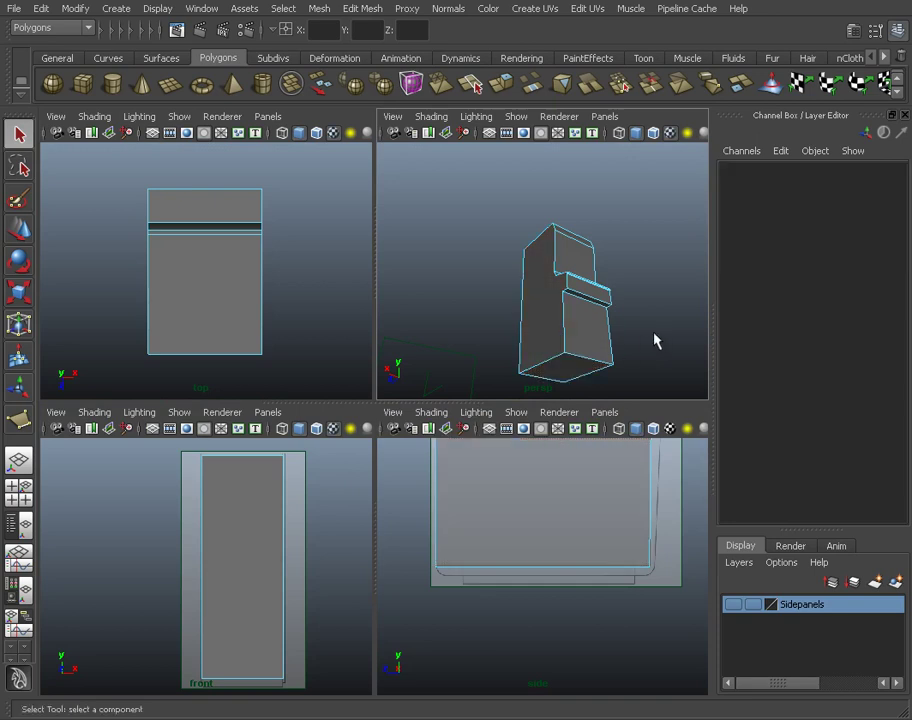
click(584, 372)
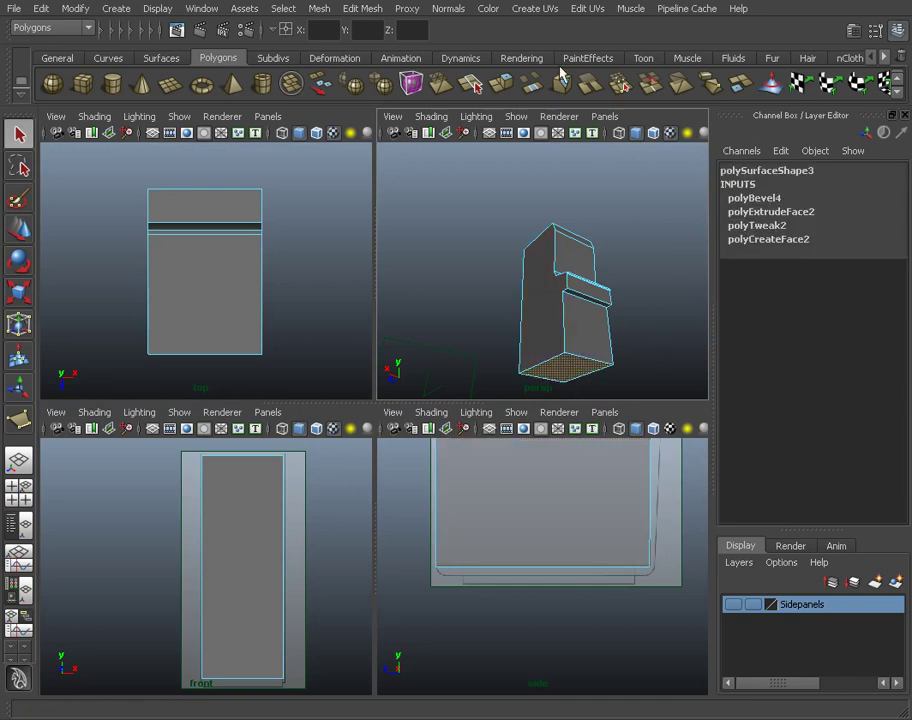
click(560, 82)
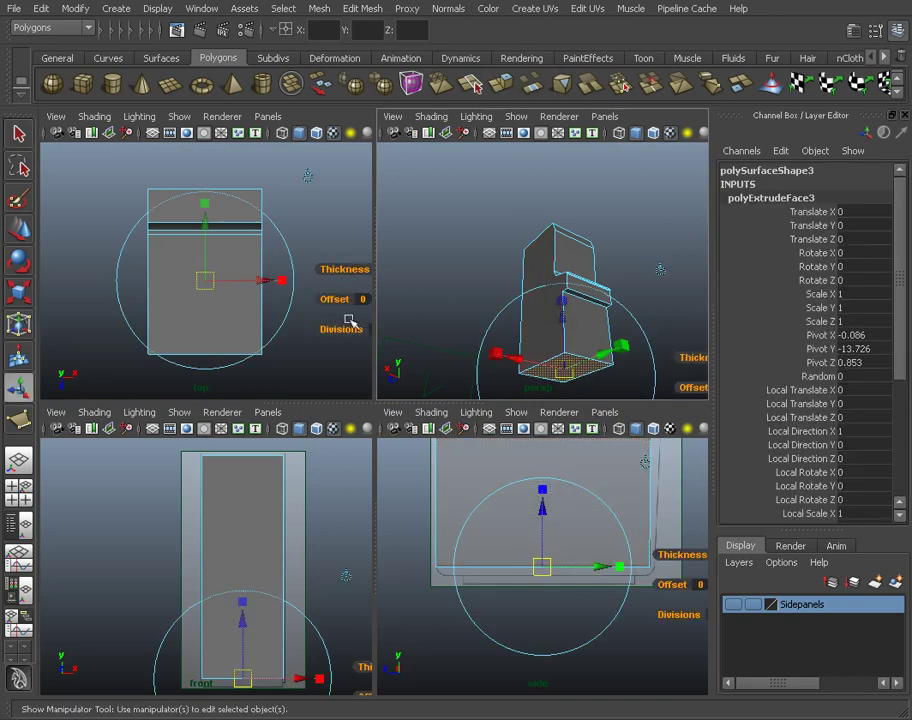
- Shrink the extruded bottom face inward to Local Scale X 0.833
alt+drag(585, 305, 629, 330)
click(563, 300)
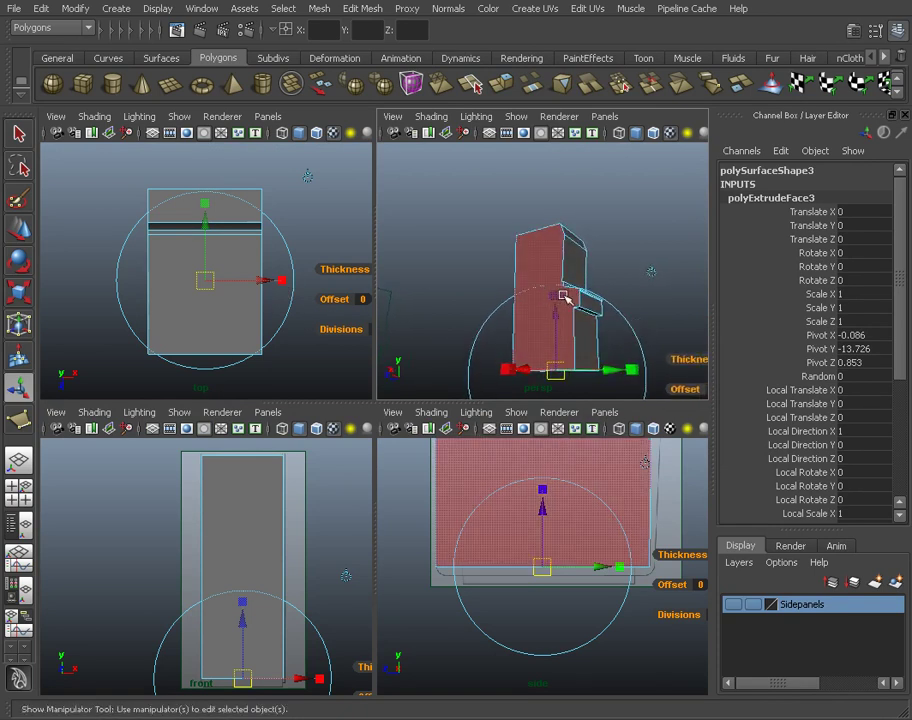
click(558, 297)
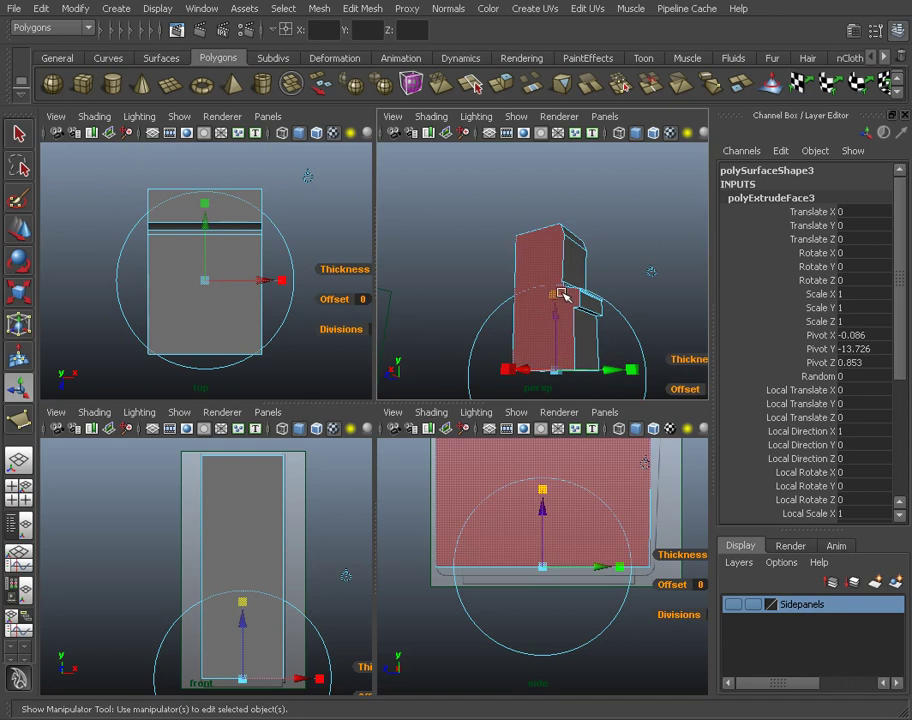
click(440, 330)
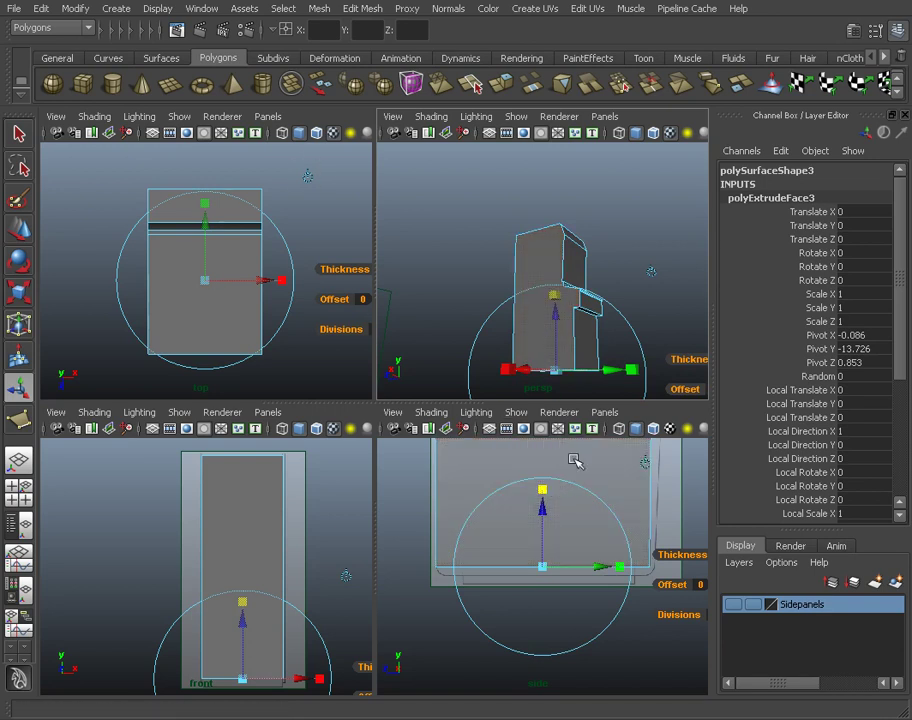
click(565, 311)
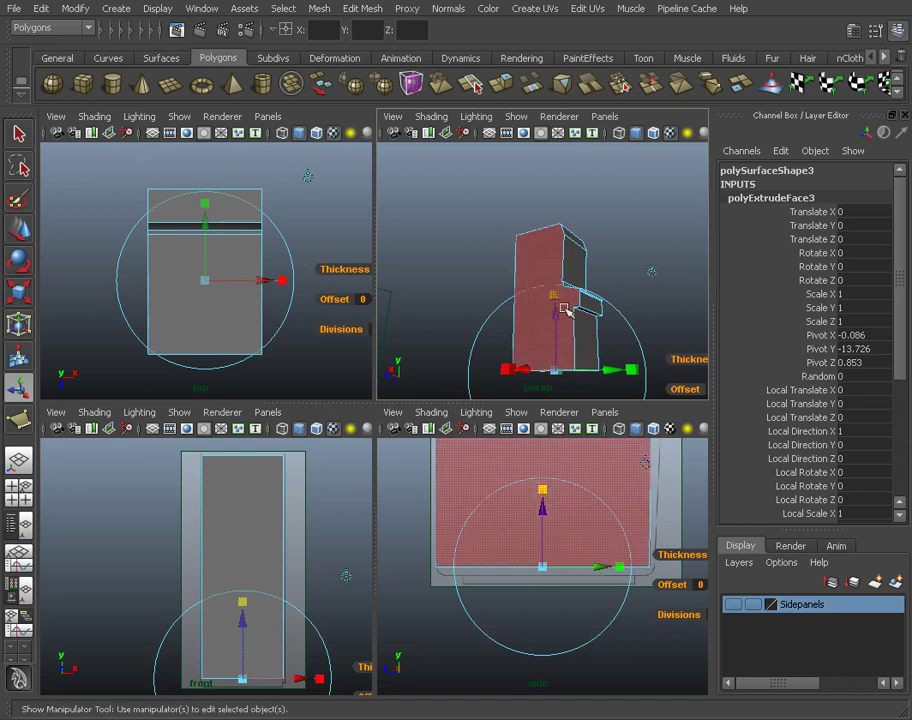
click(556, 372)
drag(556, 372, 549, 372)
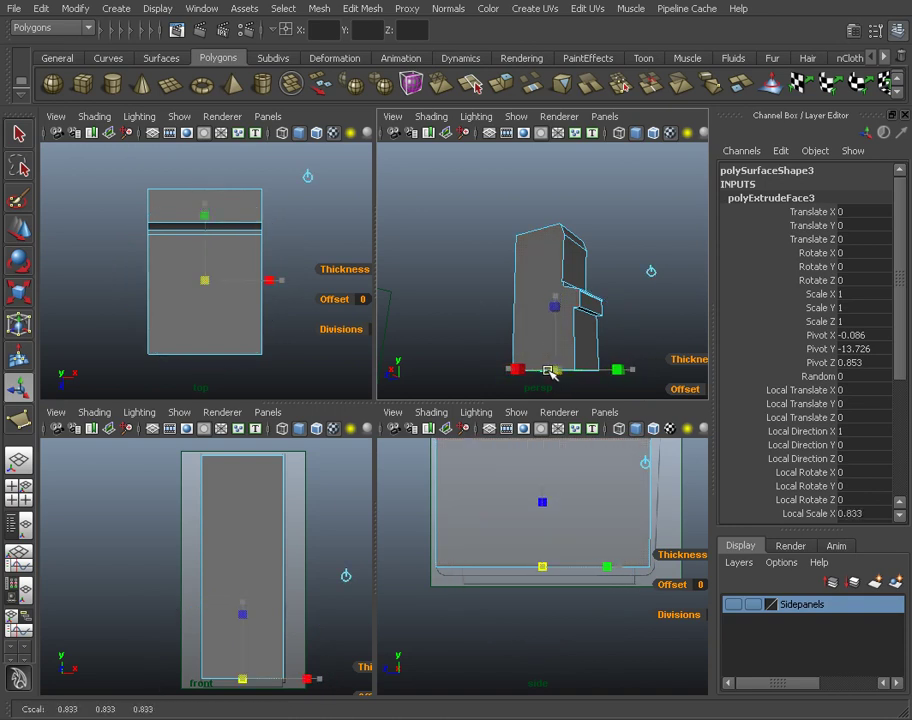
- Orbit to the cabinet's underside and reselect the bottom face
key(t)
alt+drag(625, 313, 576, 357)
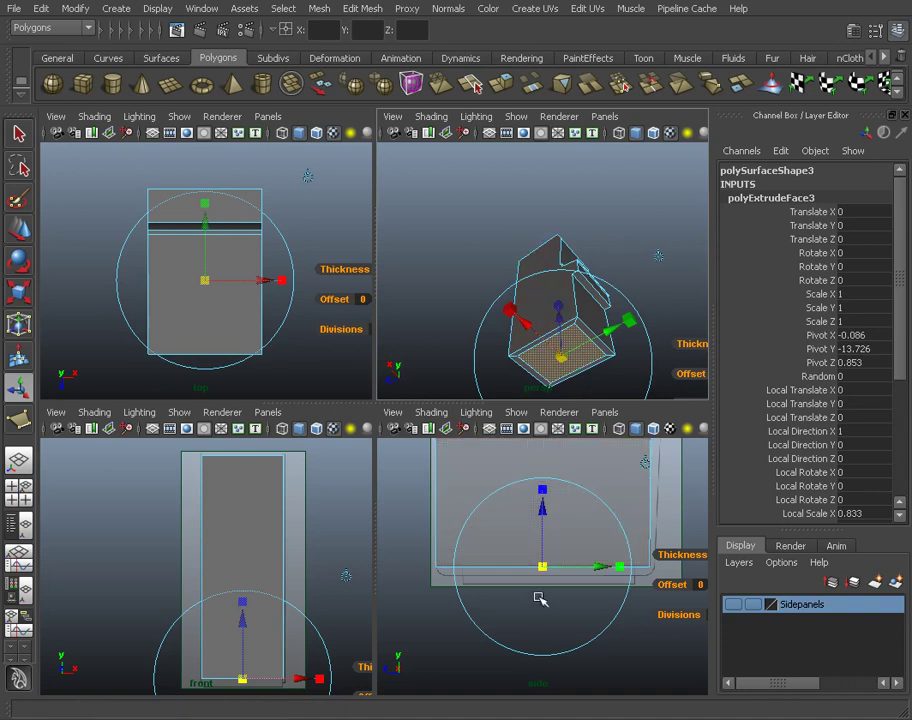
key(q)
click(573, 350)
- Extrude the bottom face again and pull it down to Local Translate Z -1.069
click(503, 84)
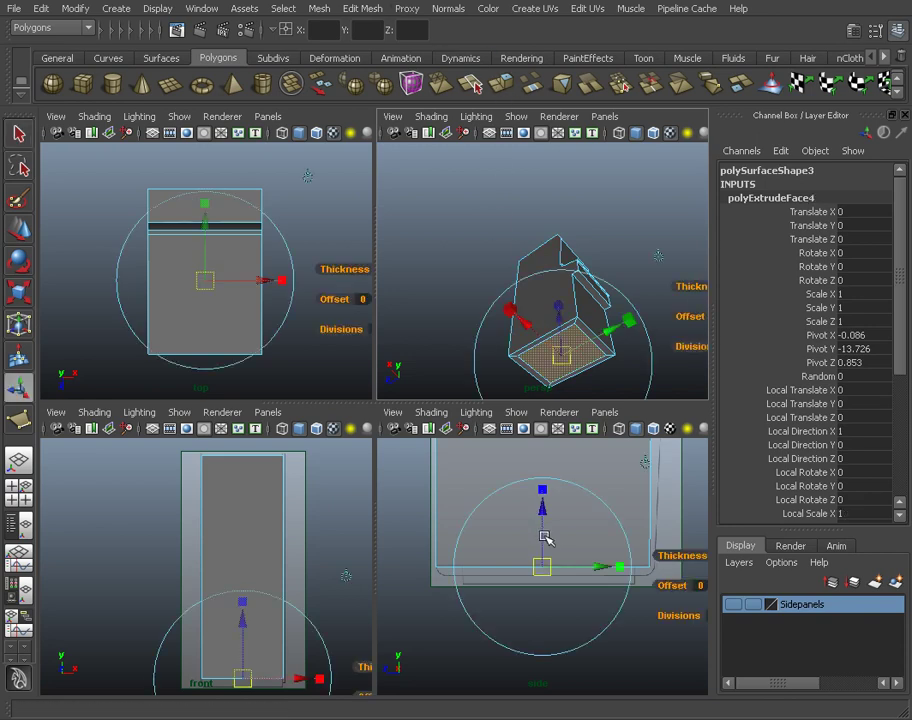
drag(545, 512, 545, 530)
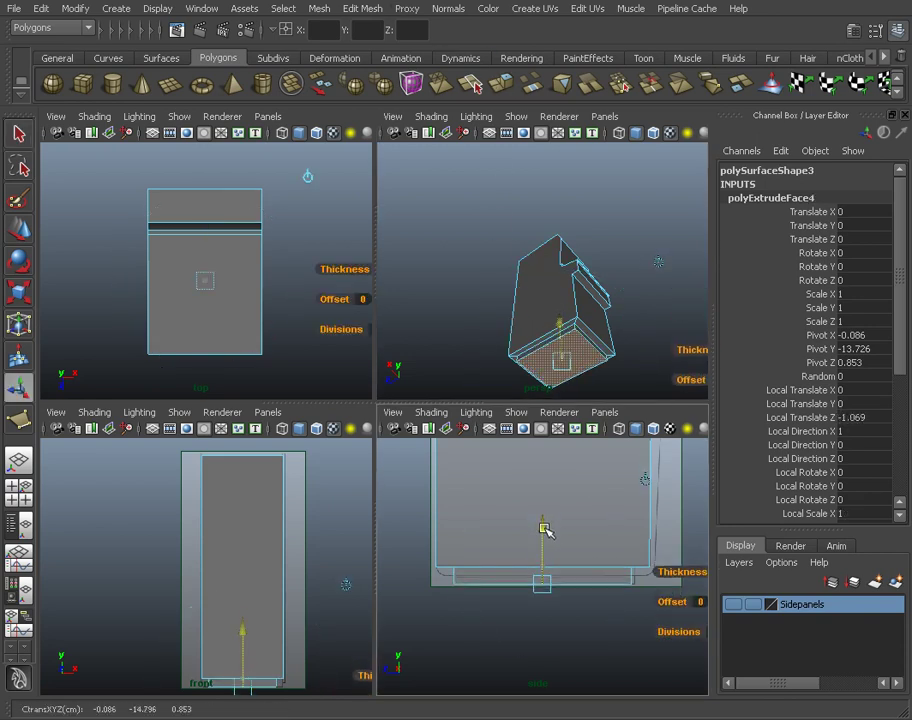
click(545, 530)
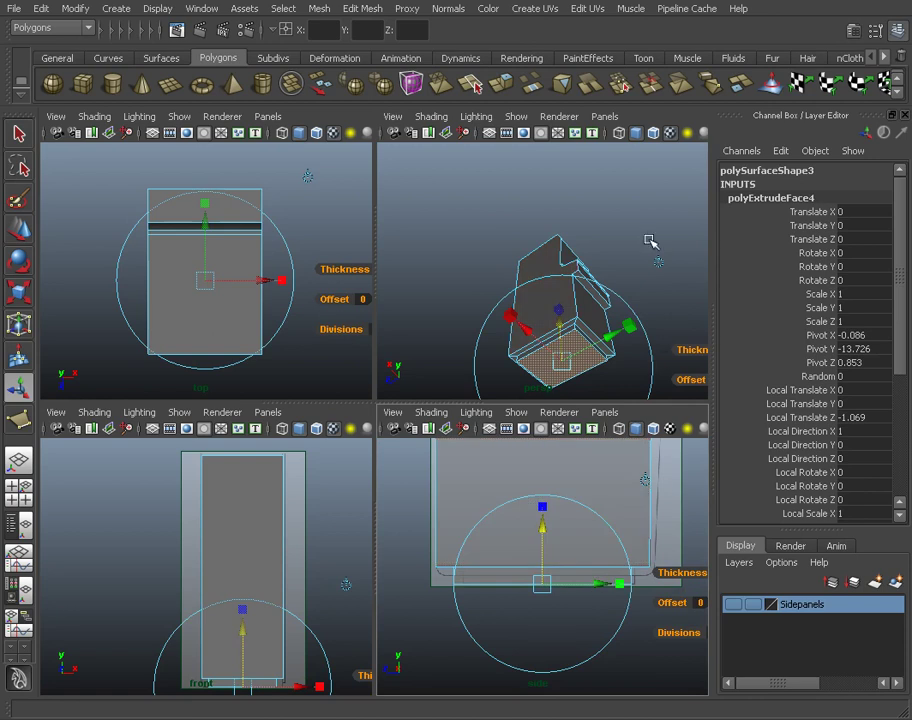
key(q)
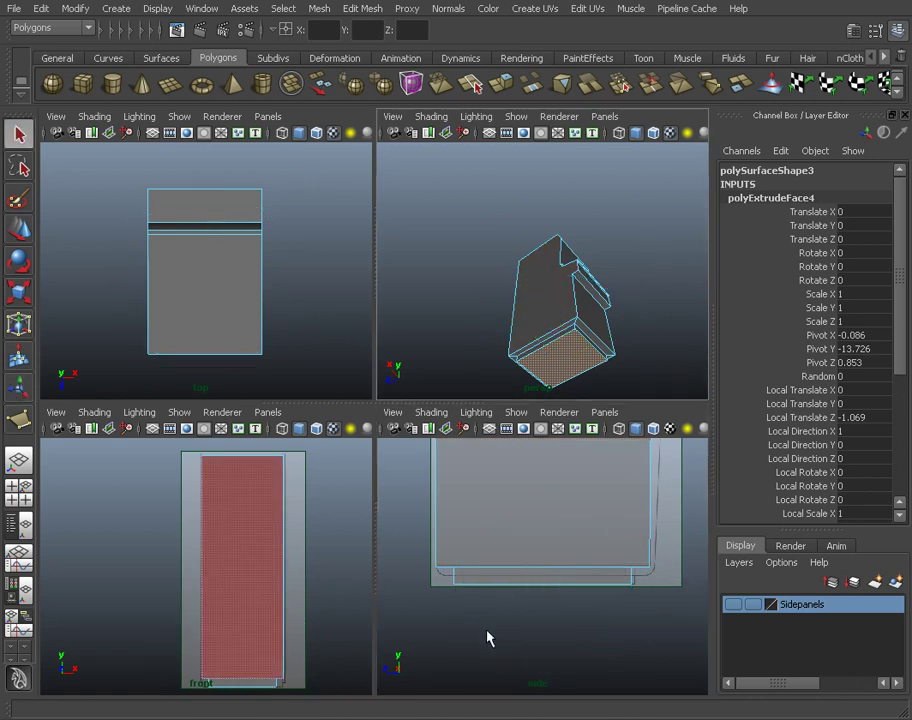
click(561, 593)
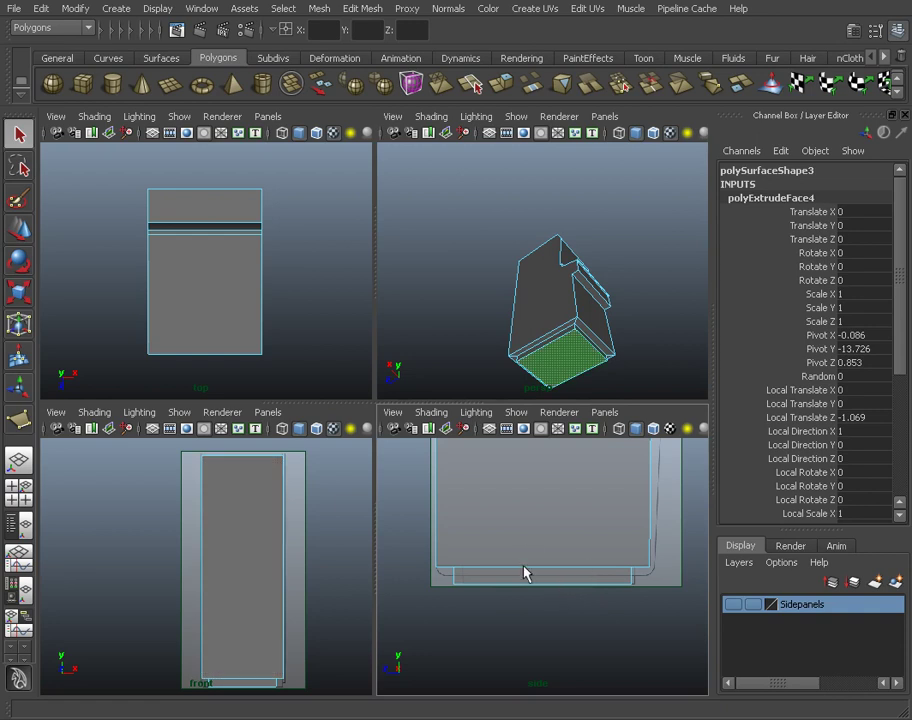
- Move the base block's lower-corner vertices sideways in the side view to match the reference
drag(631, 606, 637, 606)
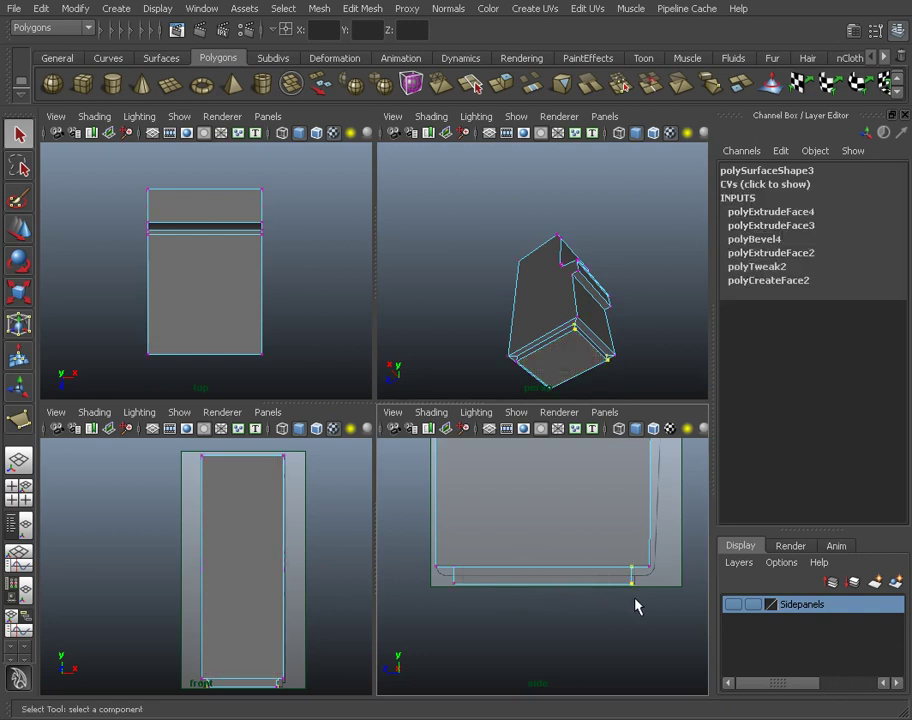
key(w)
drag(578, 577, 408, 579)
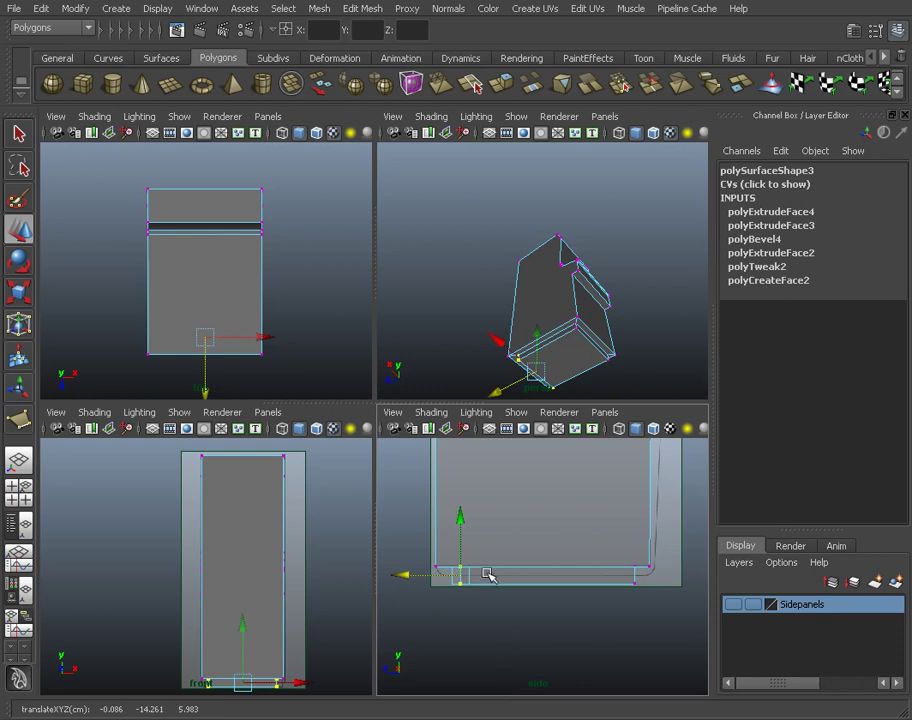
alt+right_drag(474, 605, 621, 602)
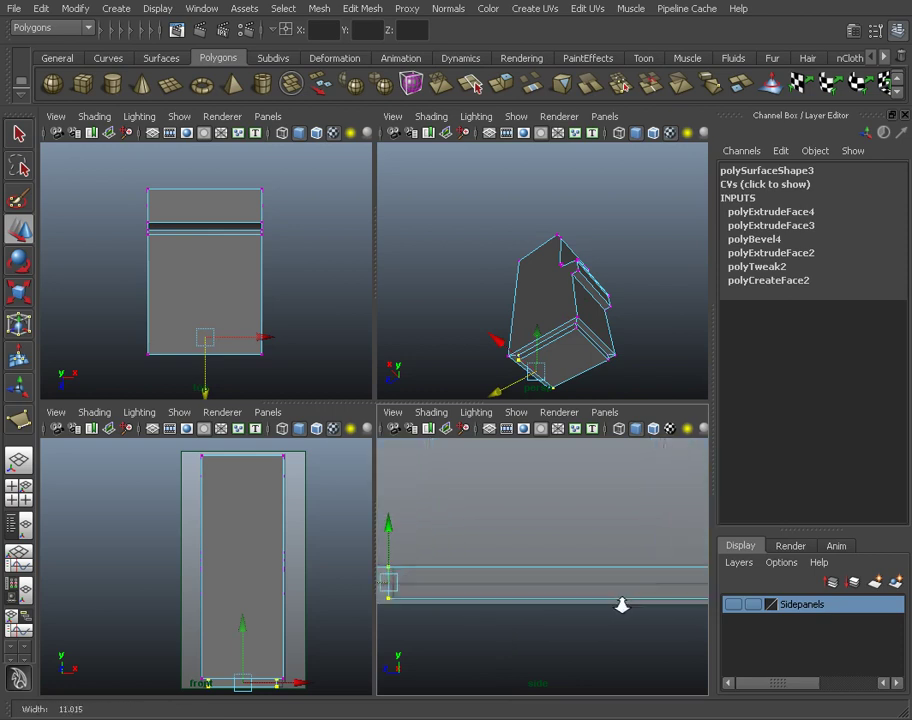
alt+middle_drag(482, 539, 510, 586)
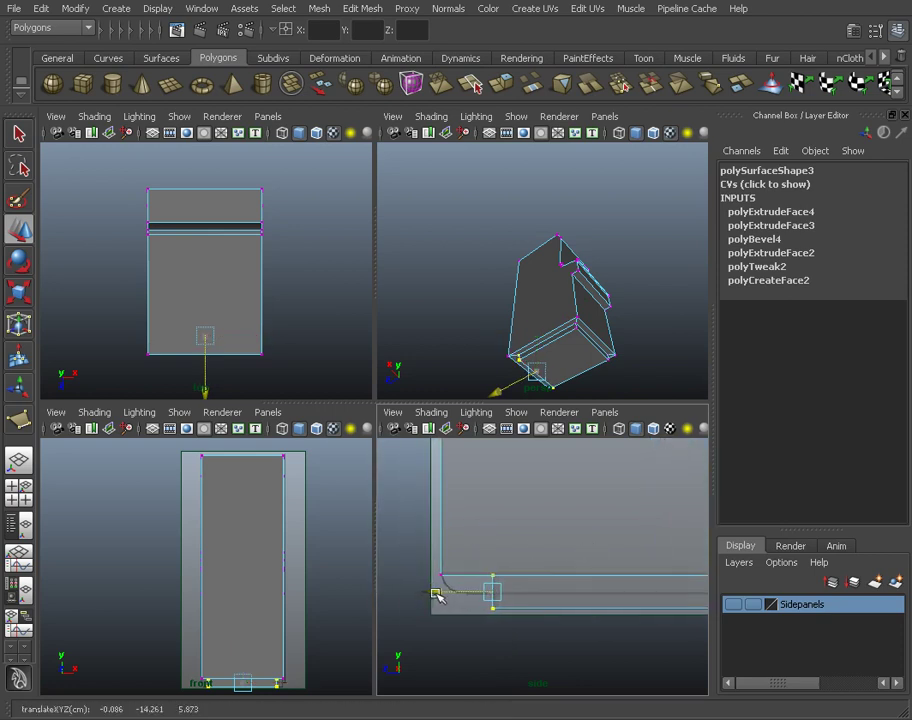
click(324, 612)
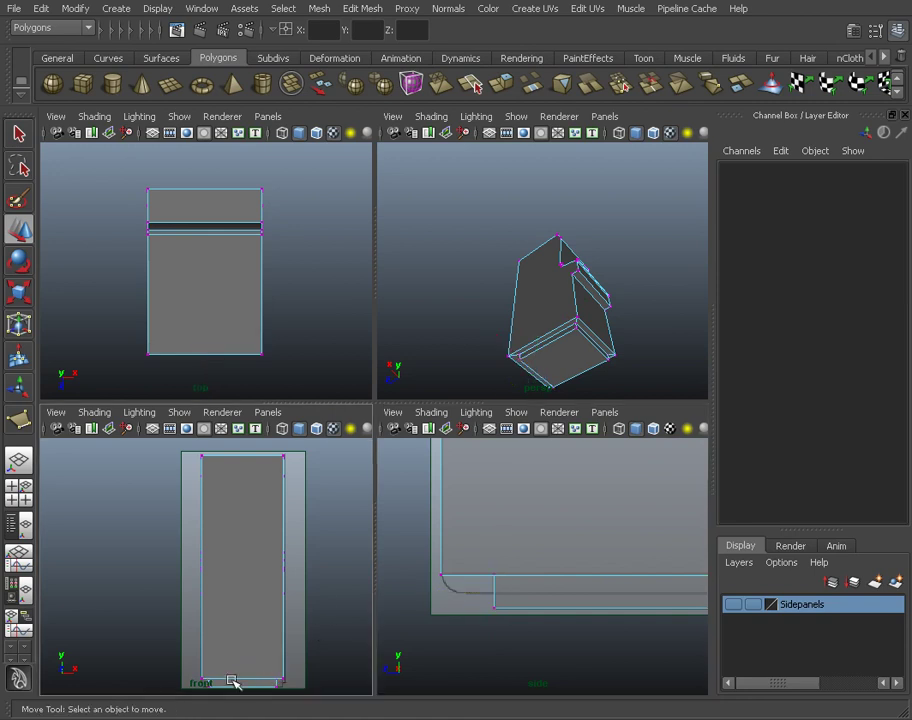
- With X-Ray on in the front view, scale the base's bottom vertices horizontally to match the drawing
key(space)
alt+right_drag(283, 639, 372, 663)
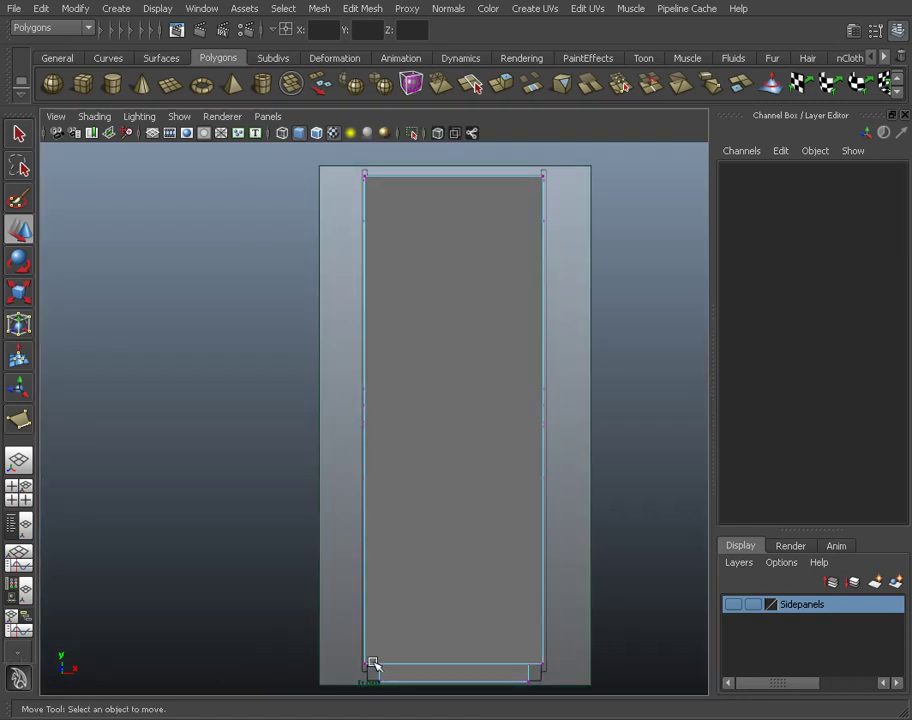
alt+middle_drag(428, 578, 395, 464)
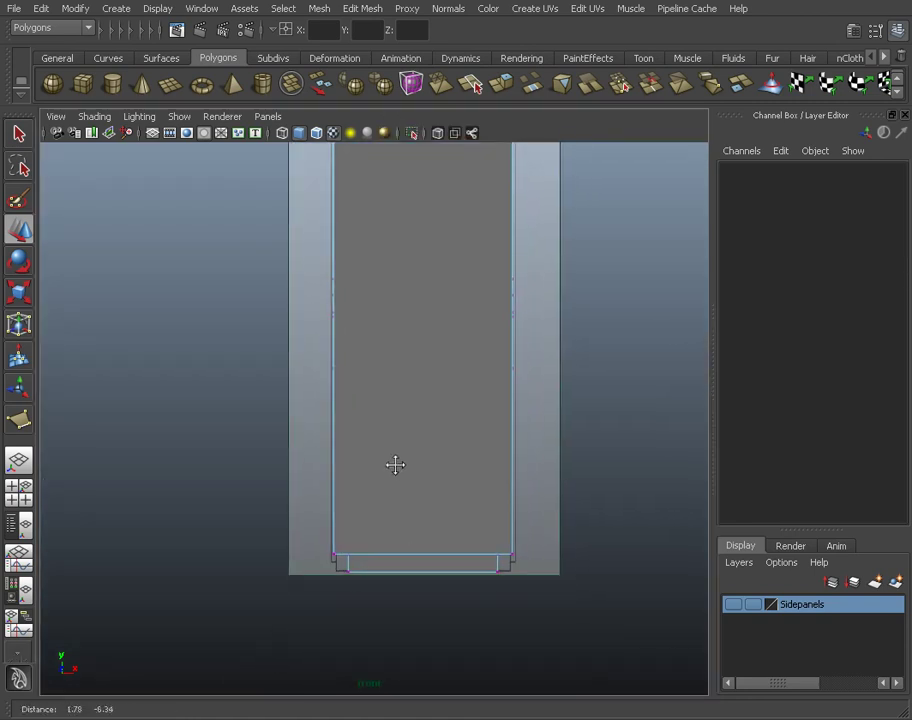
click(450, 133)
drag(340, 547, 444, 594)
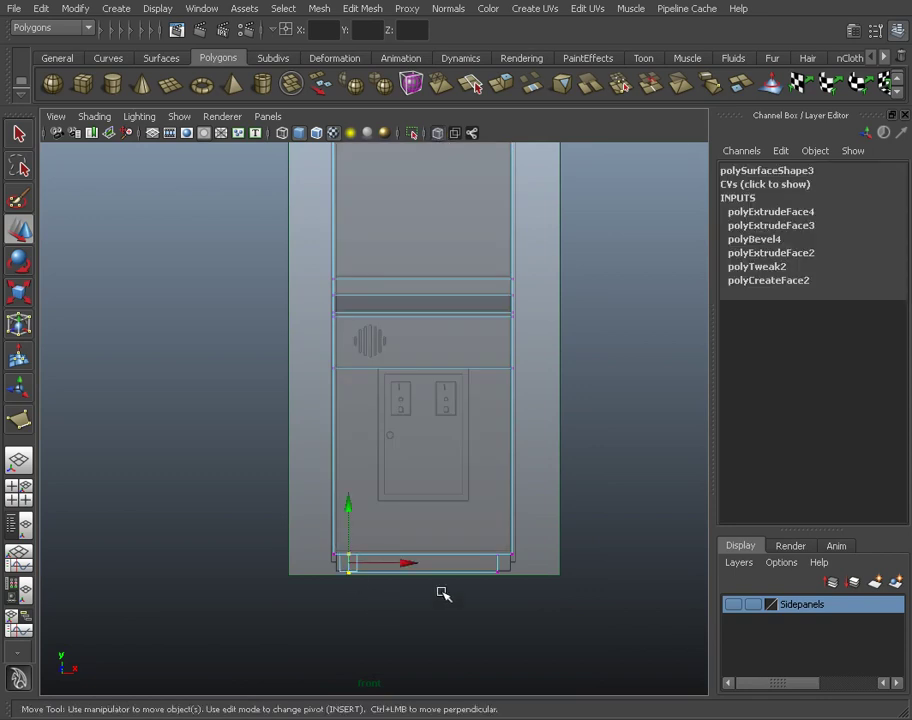
shift+drag(484, 549, 499, 588)
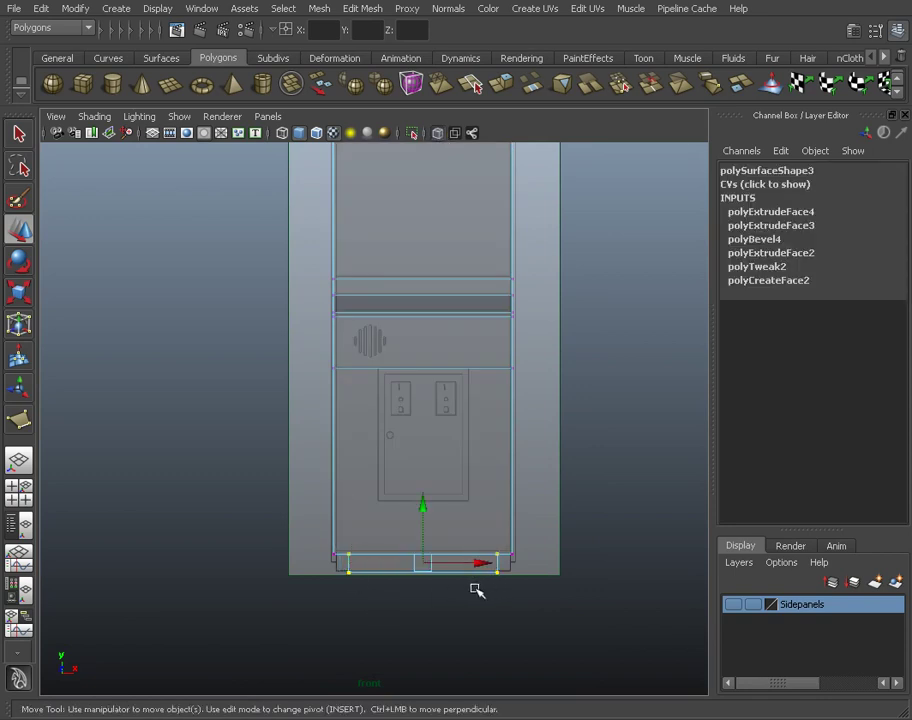
key(r)
drag(352, 569, 335, 564)
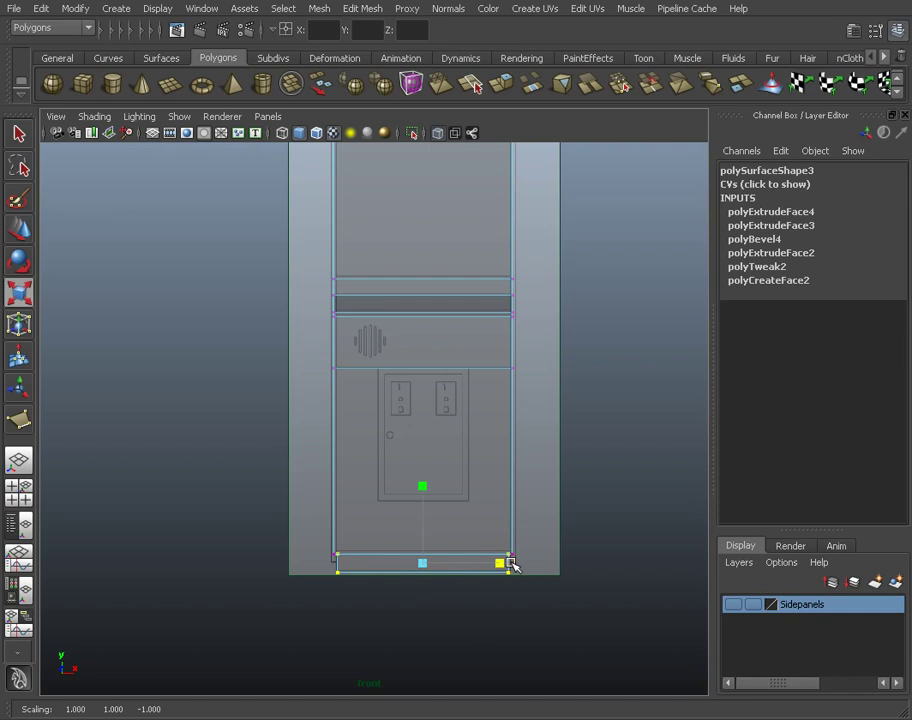
click(522, 606)
key(space)
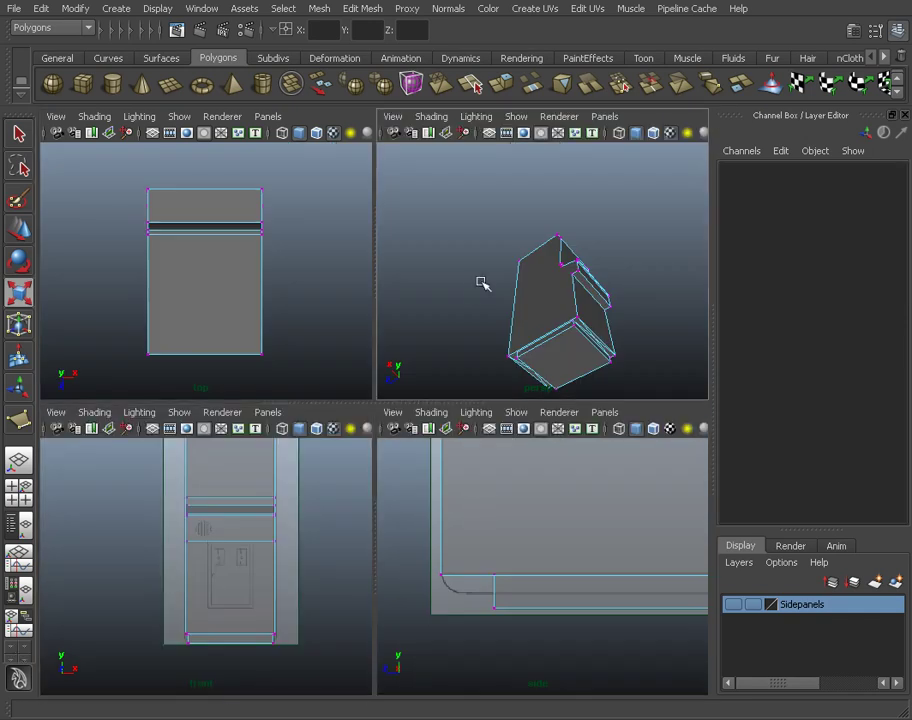
- Select the cabinet body and hide it with Ctrl+H
alt+drag(482, 283, 523, 340)
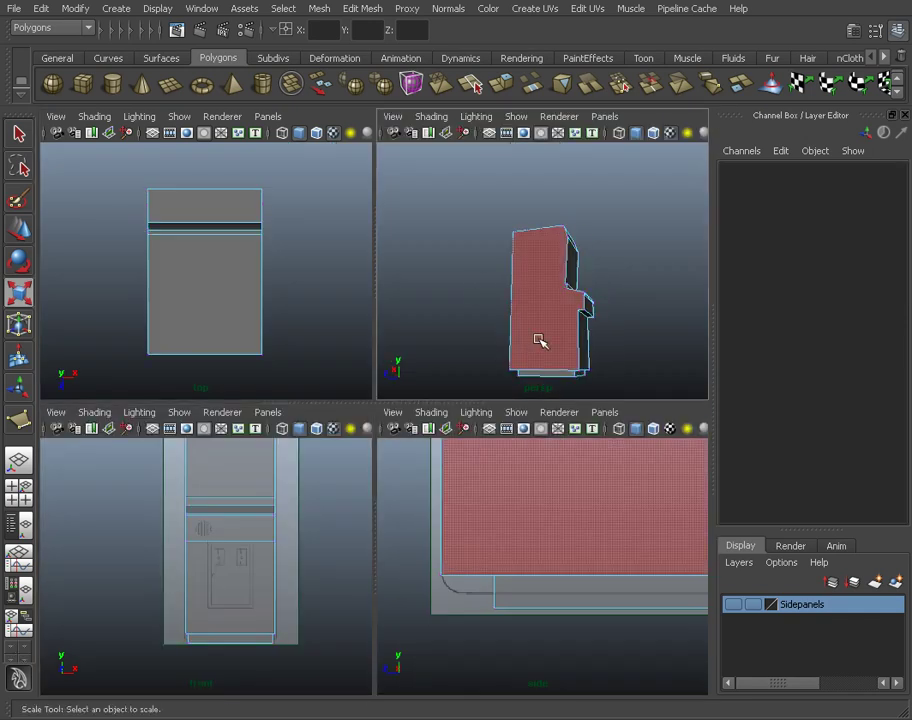
click(559, 337)
alt+drag(571, 326, 570, 300)
key(ctrl+h)
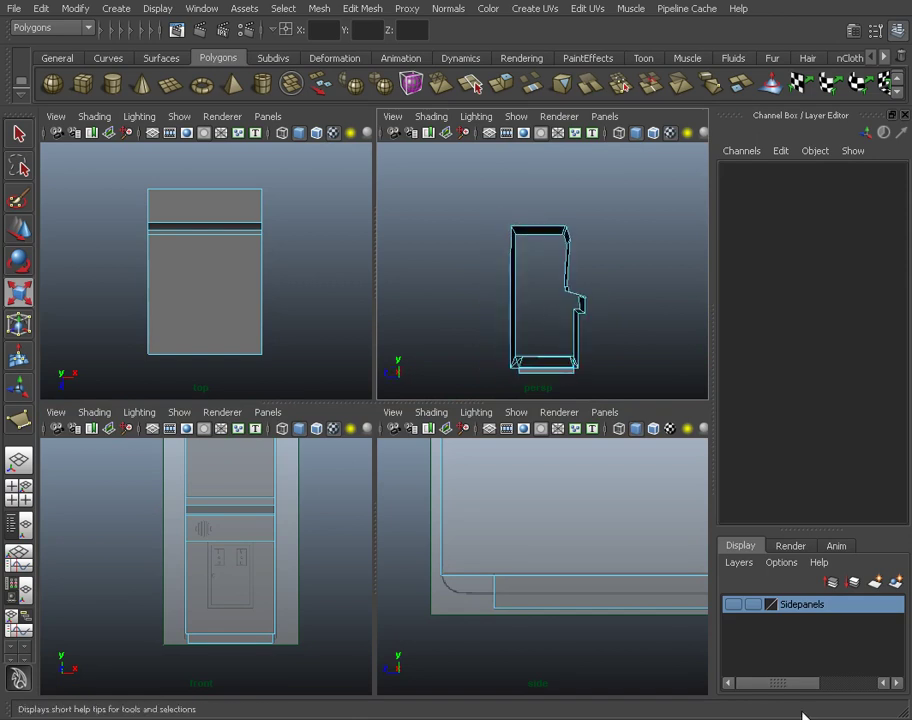
- Make the Sidepanels layer visible again and orbit the perspective view to inspect the cabinet
click(733, 604)
alt+drag(610, 346, 546, 342)
key(r)
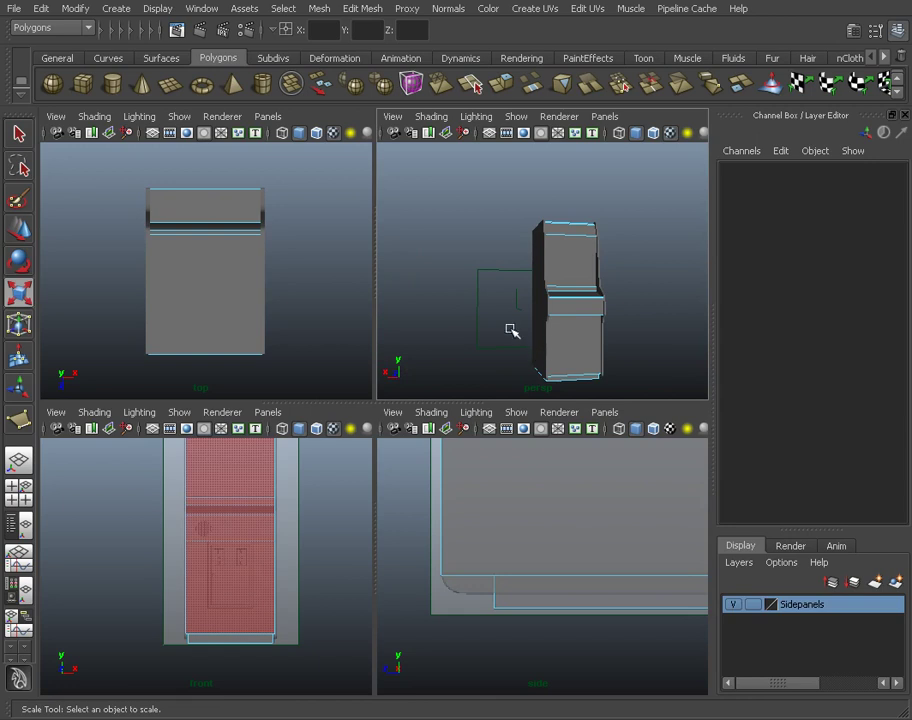
alt+right_drag(512, 330, 641, 322)
alt+drag(548, 298, 653, 276)
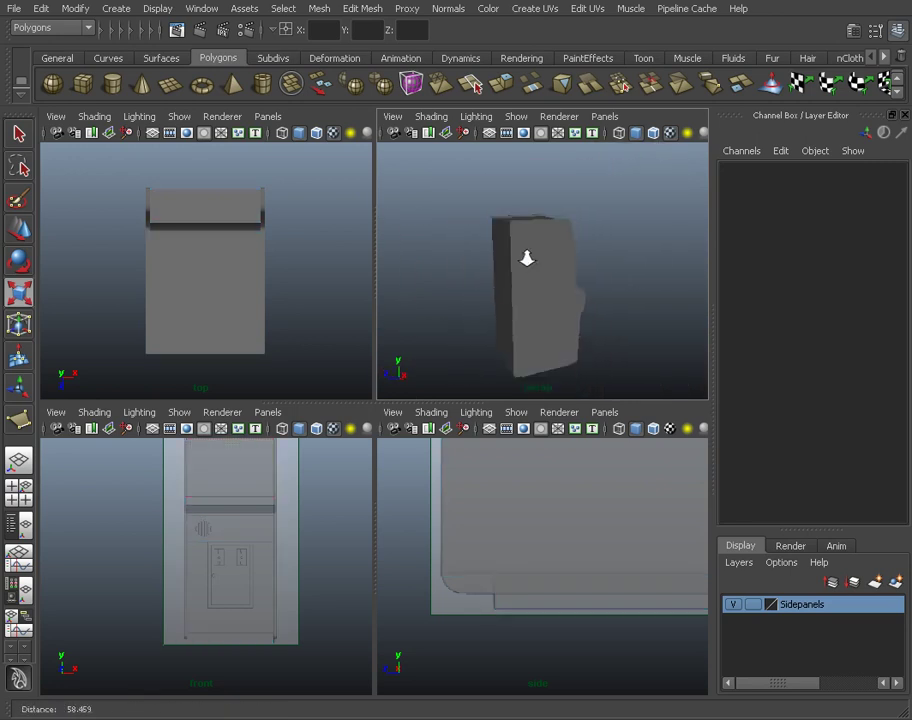